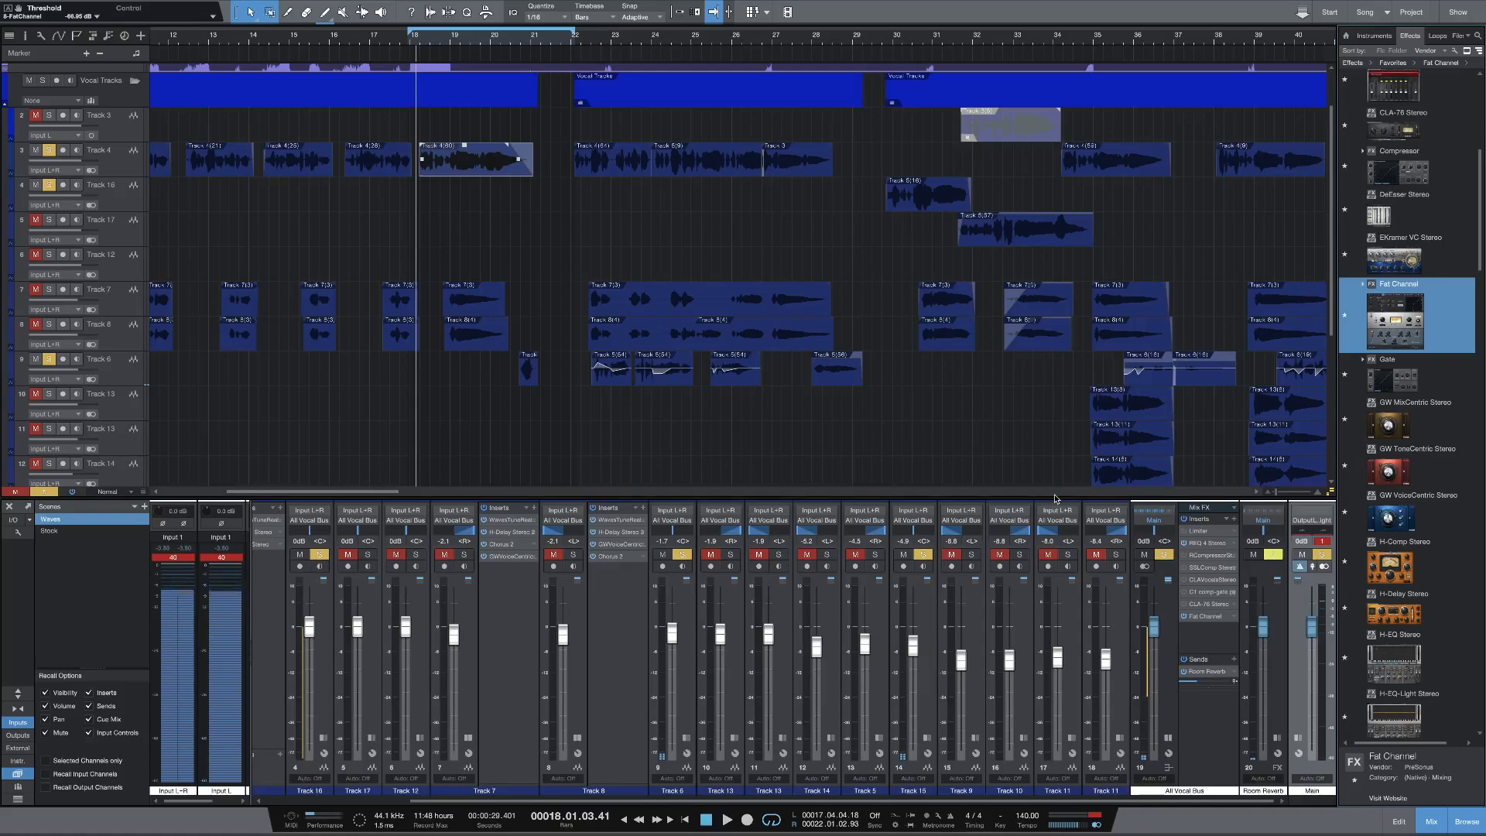
# Step: Update the Waves mixer scene with the current console settings
pyautogui.rightClick(88, 523)
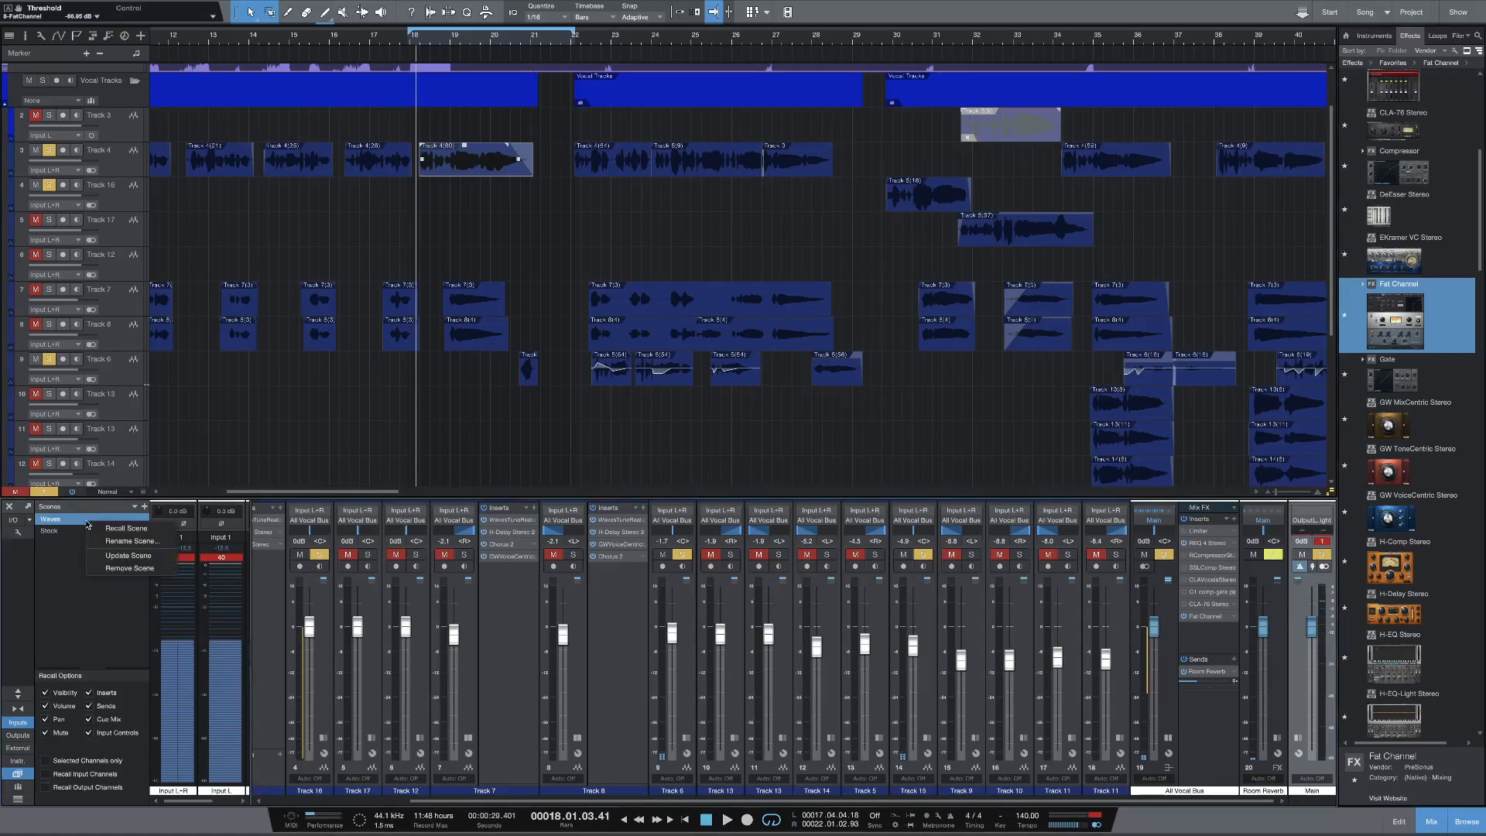
pyautogui.click(111, 556)
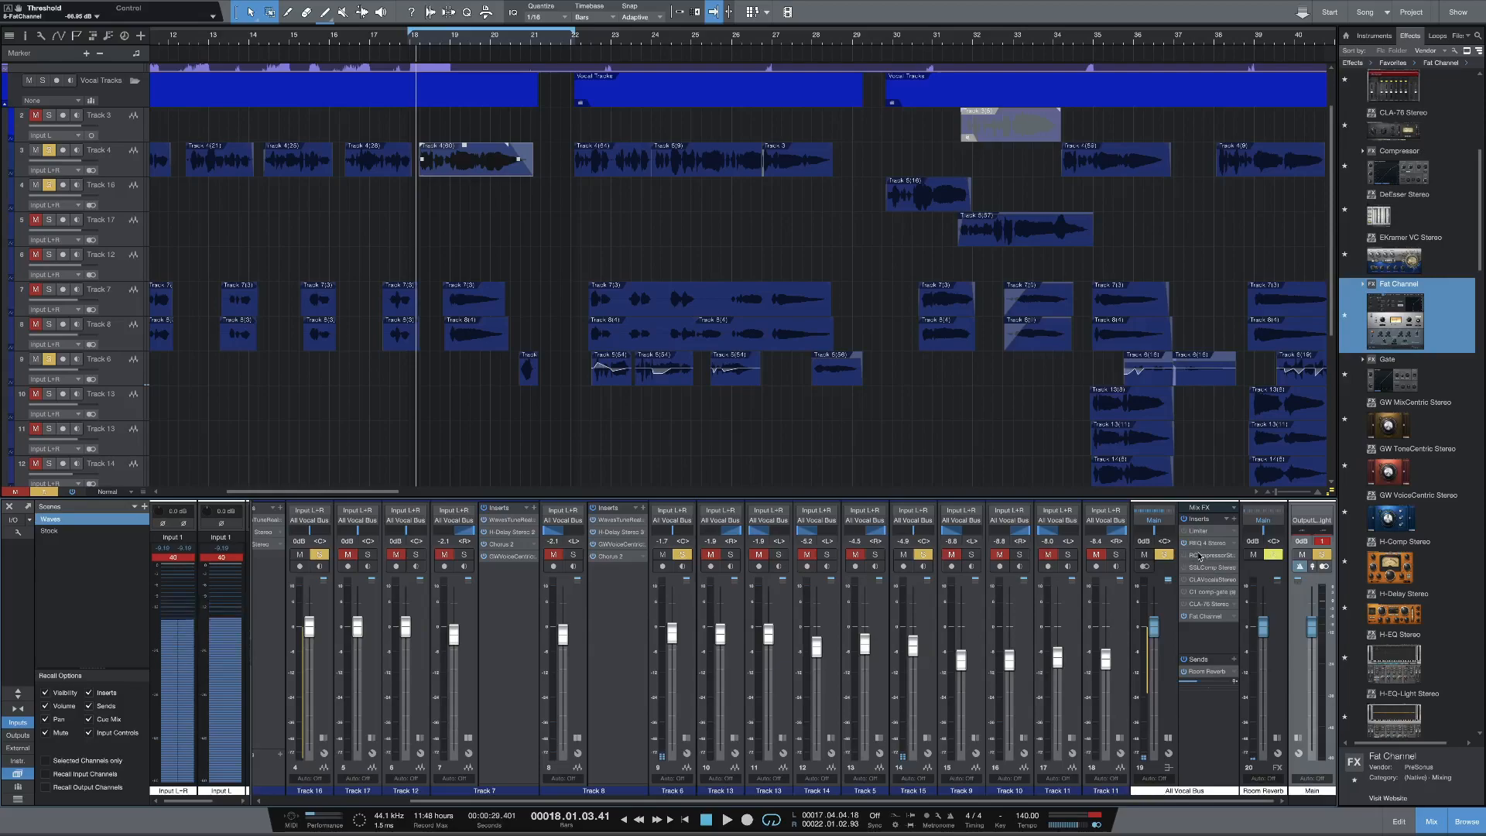
# Step: Go through Tracks 4, 7, 8 and 6 and unmute Tracks 8 and 7
pyautogui.click(127, 172)
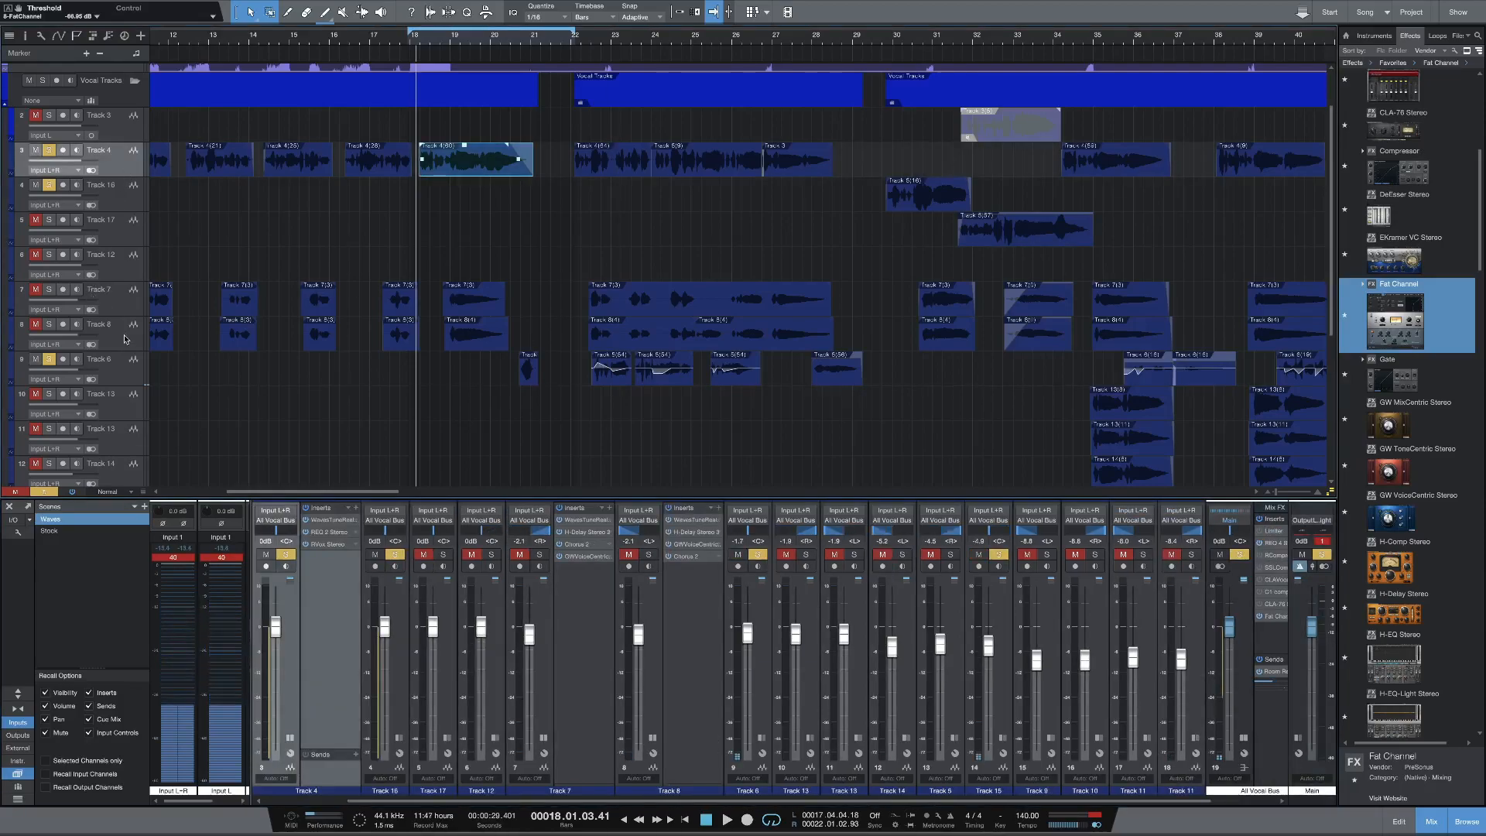
pyautogui.click(92, 303)
pyautogui.click(121, 342)
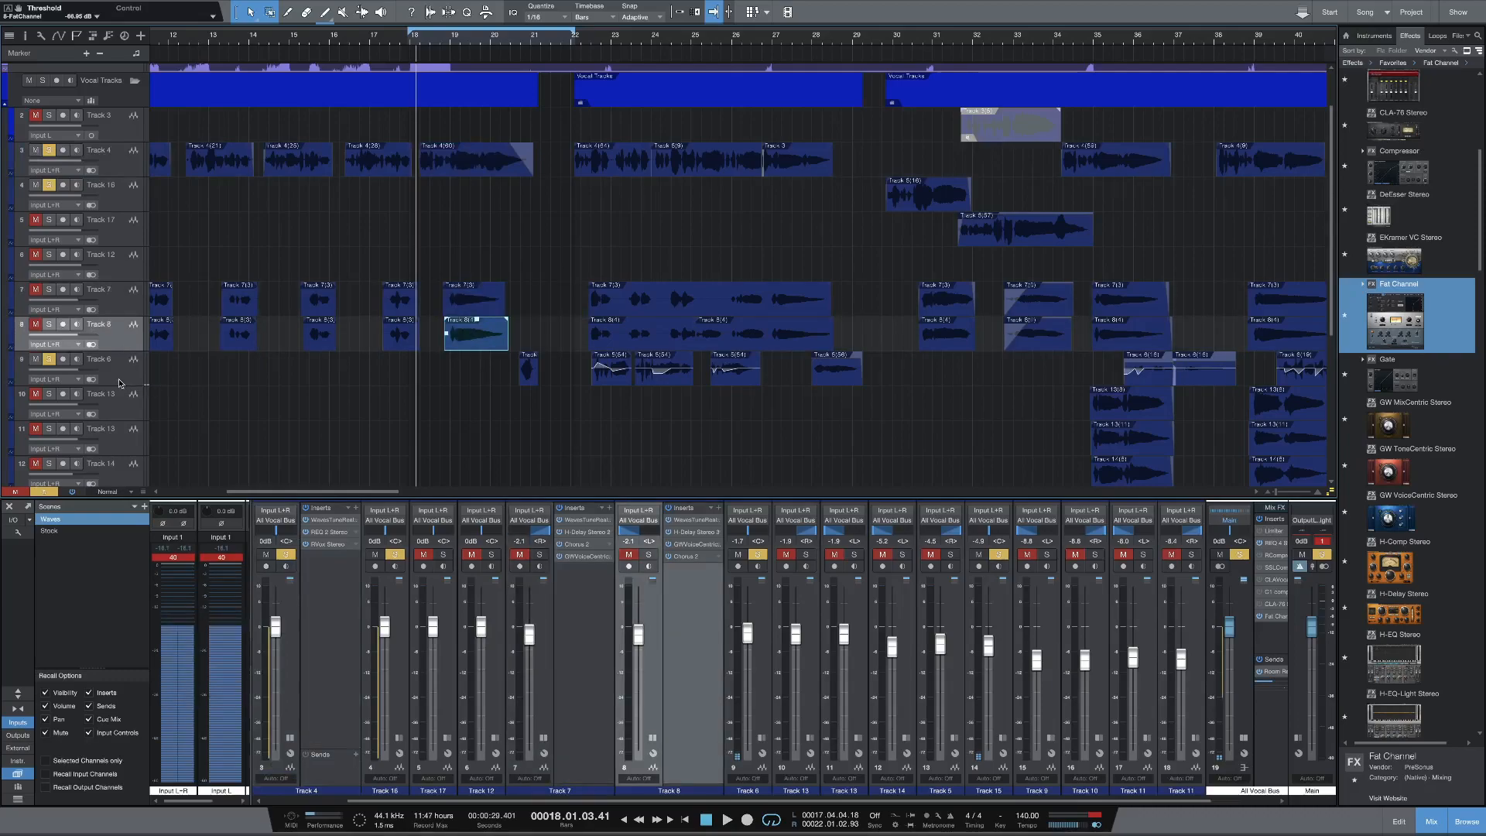
pyautogui.click(121, 373)
pyautogui.click(36, 324)
pyautogui.click(36, 291)
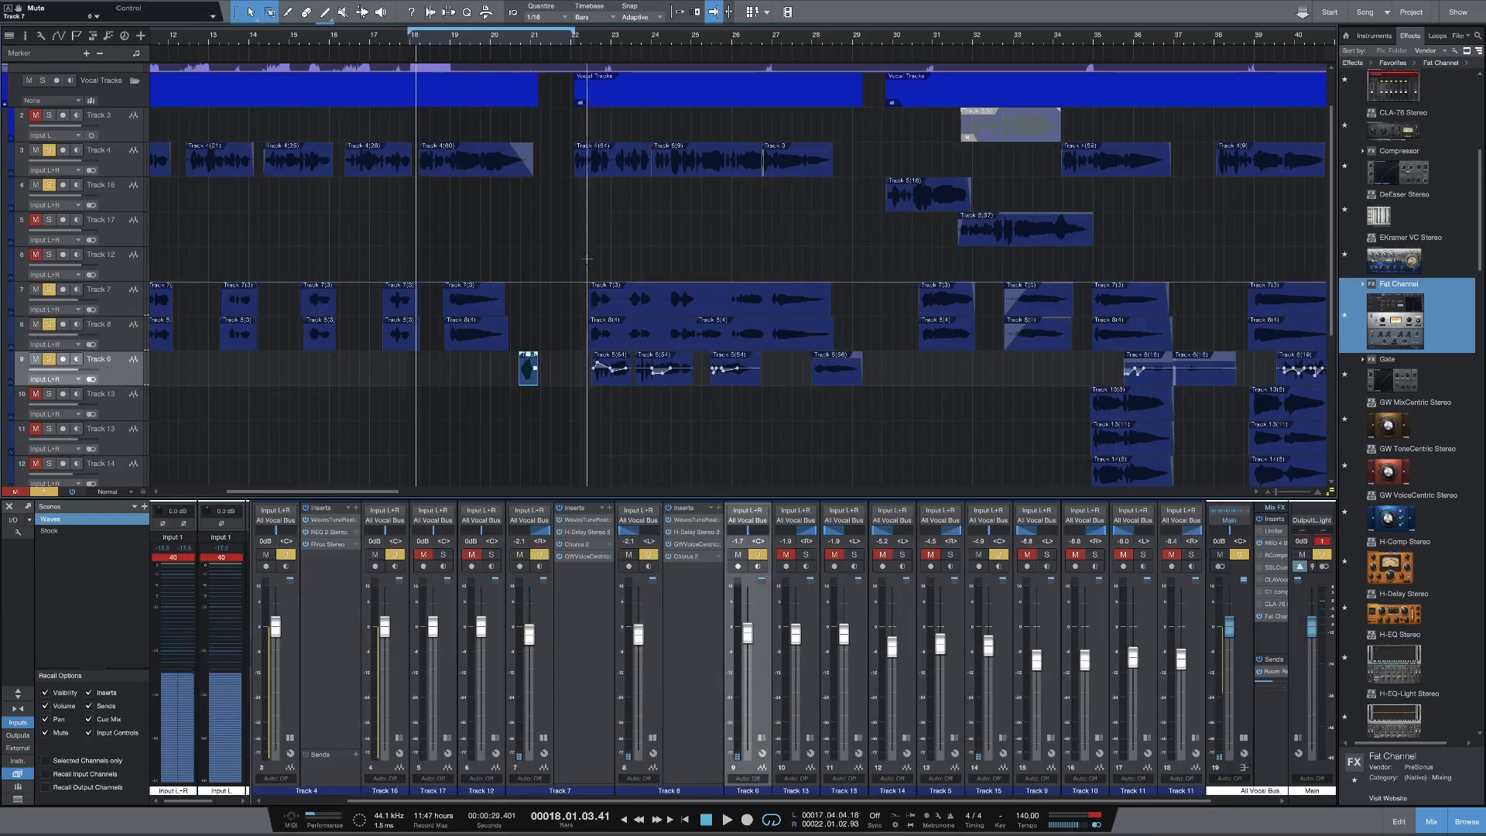
# Step: Switch on the RCompressor, SSLComp and CLA Vocals inserts on the All Vocal Bus, and place the playback cursor just before bar 18
pyautogui.click(1258, 555)
pyautogui.click(1259, 567)
pyautogui.click(1259, 579)
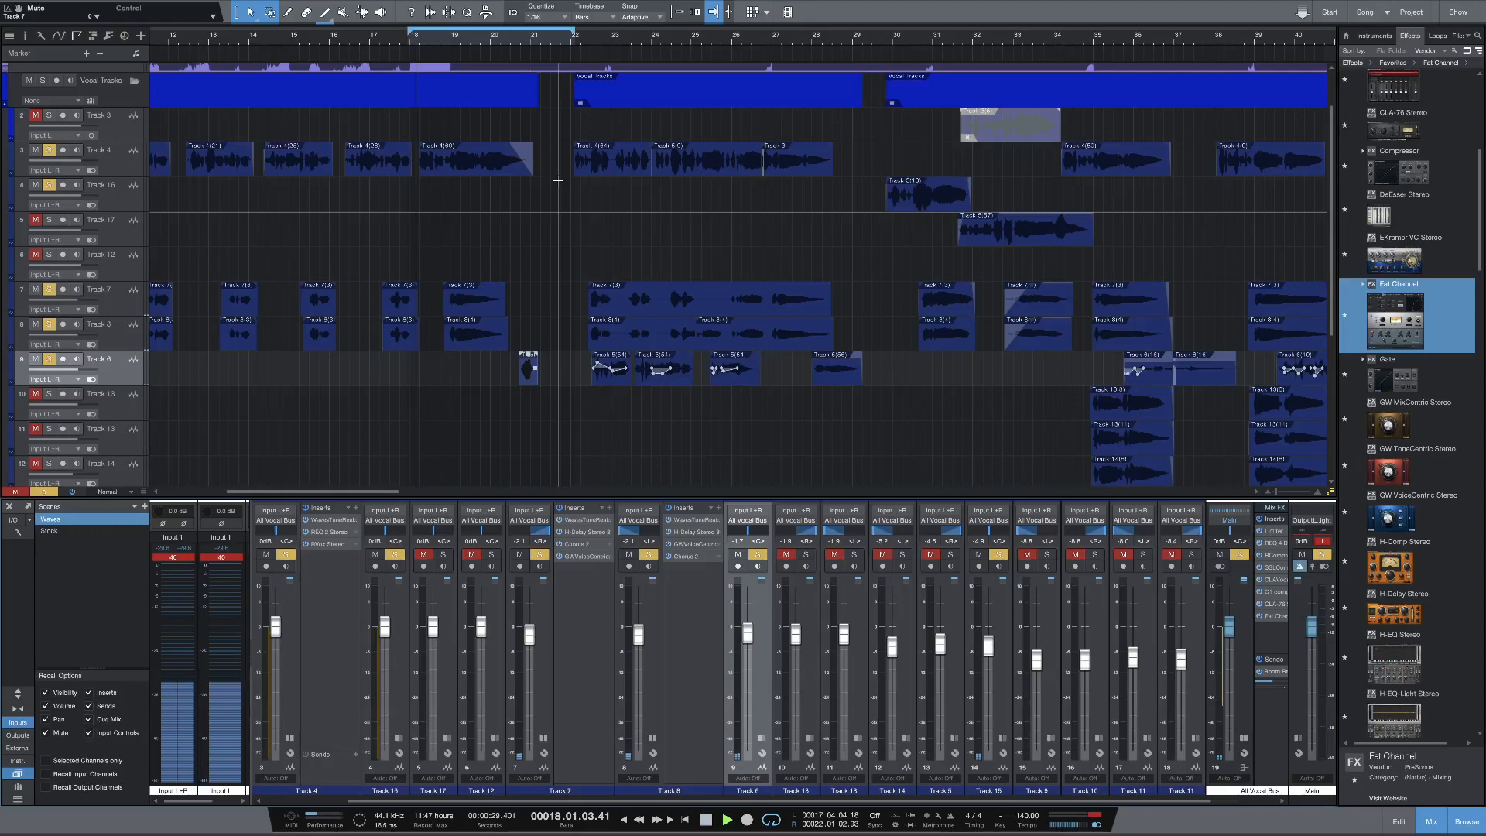
pyautogui.press('space')
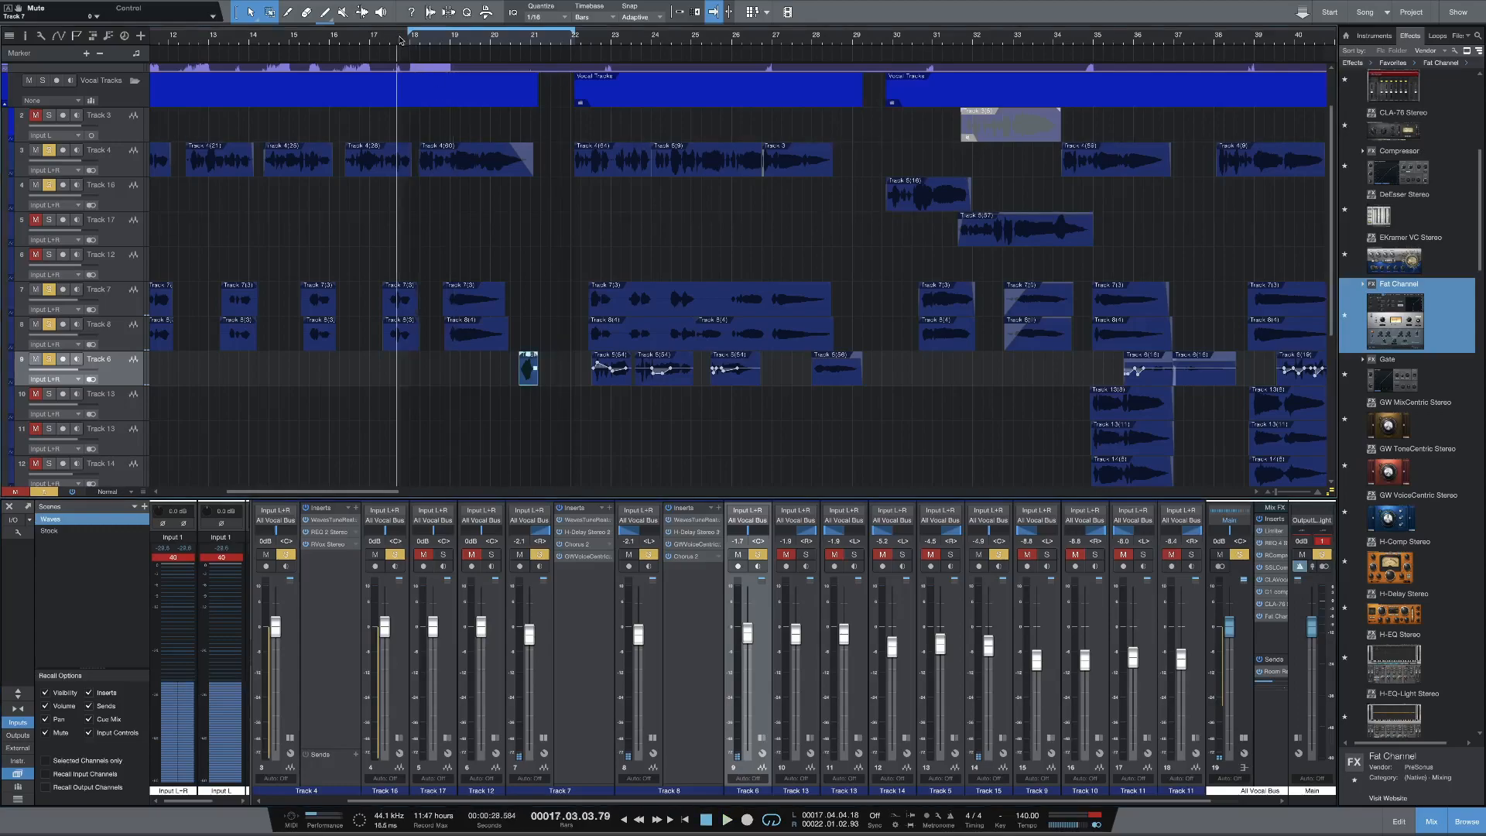
pyautogui.click(404, 44)
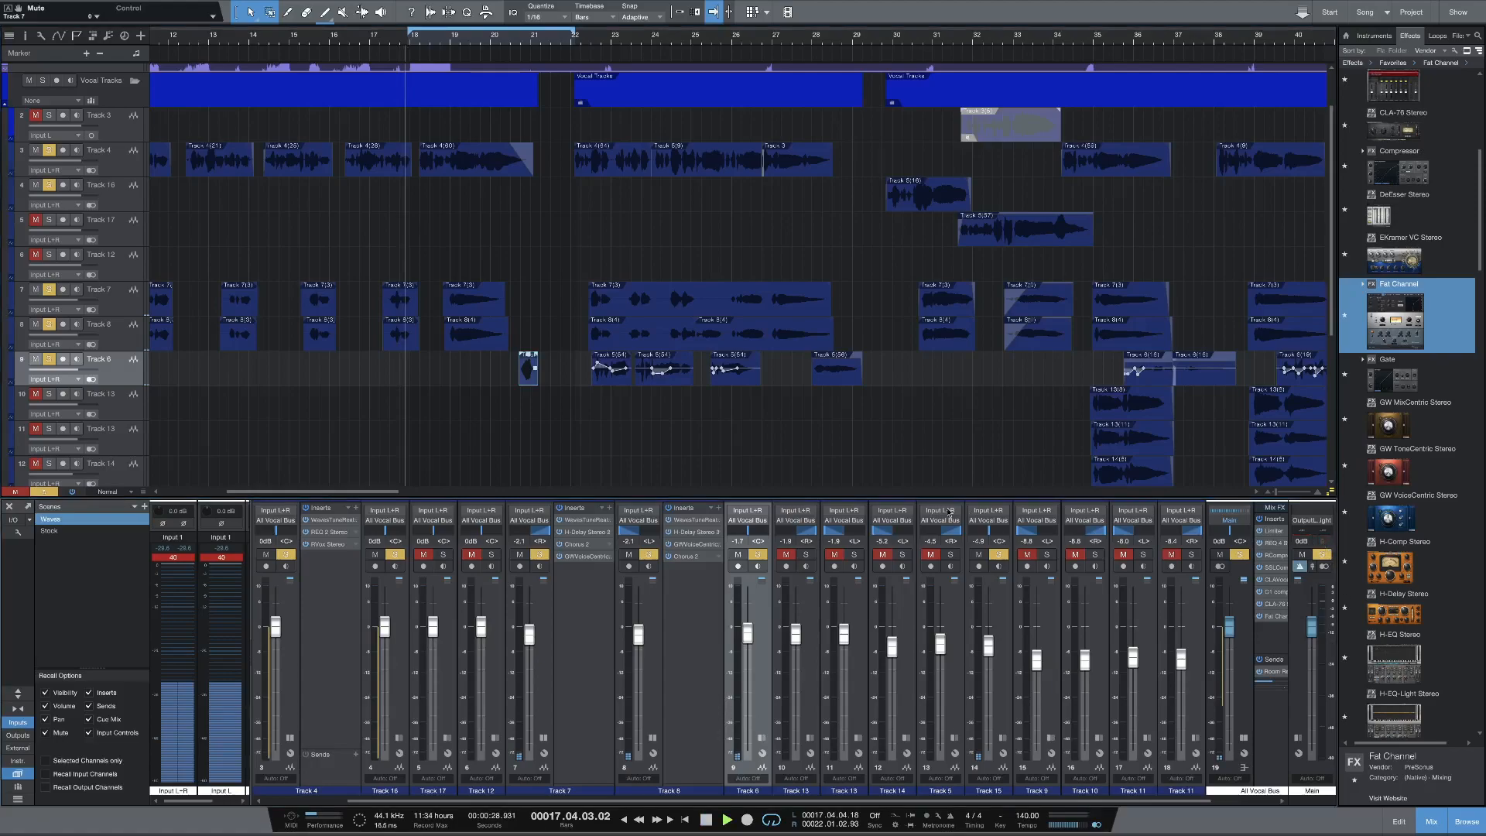
# Step: Choose the recording device in the Audio Setup preferences and accept the settings
pyautogui.moveTo(302, 4)
pyautogui.click(171, 8)
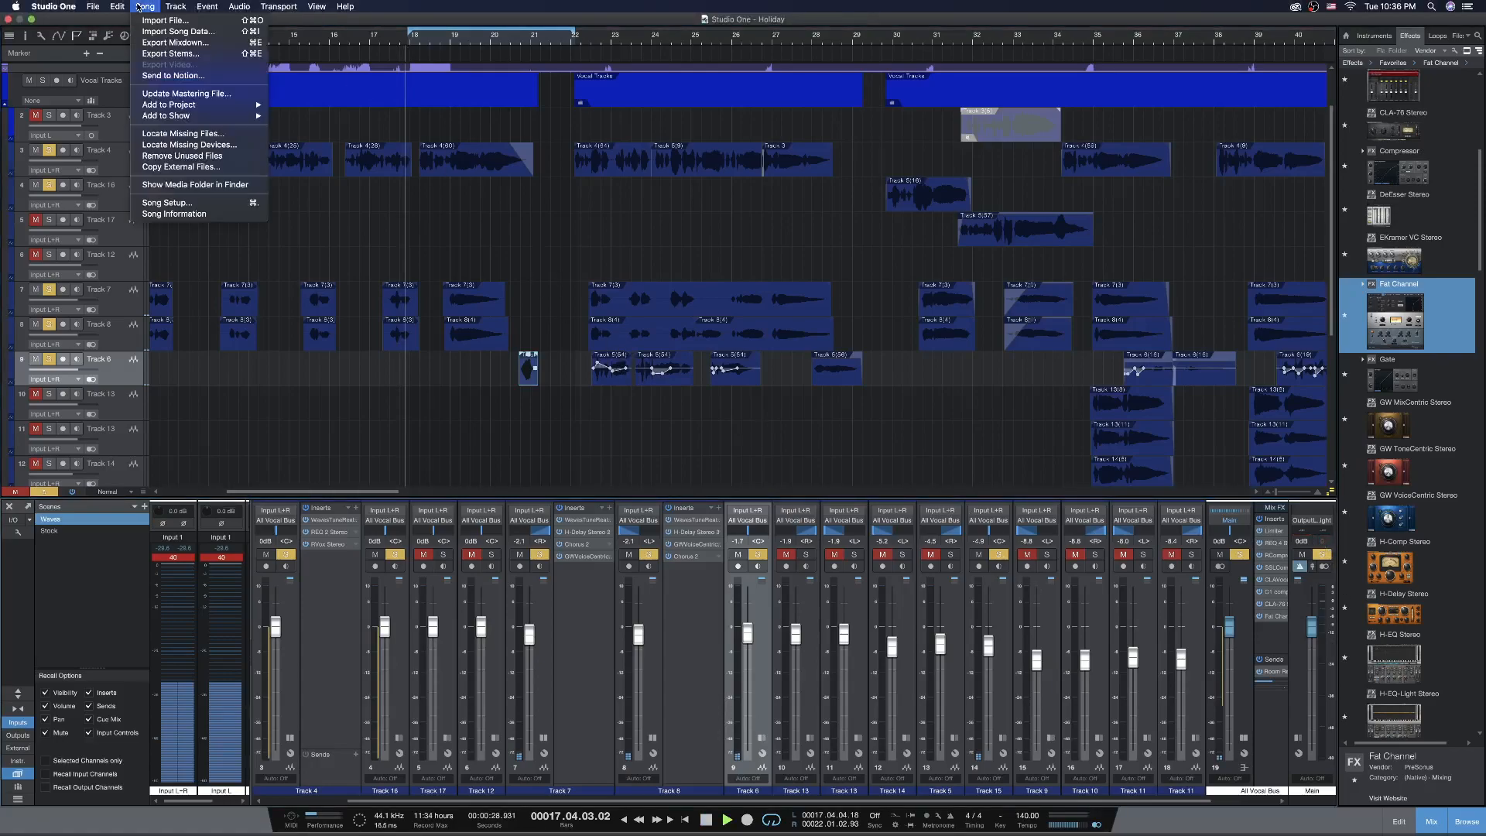
pyautogui.moveTo(66, 9)
pyautogui.click(69, 38)
pyautogui.click(746, 155)
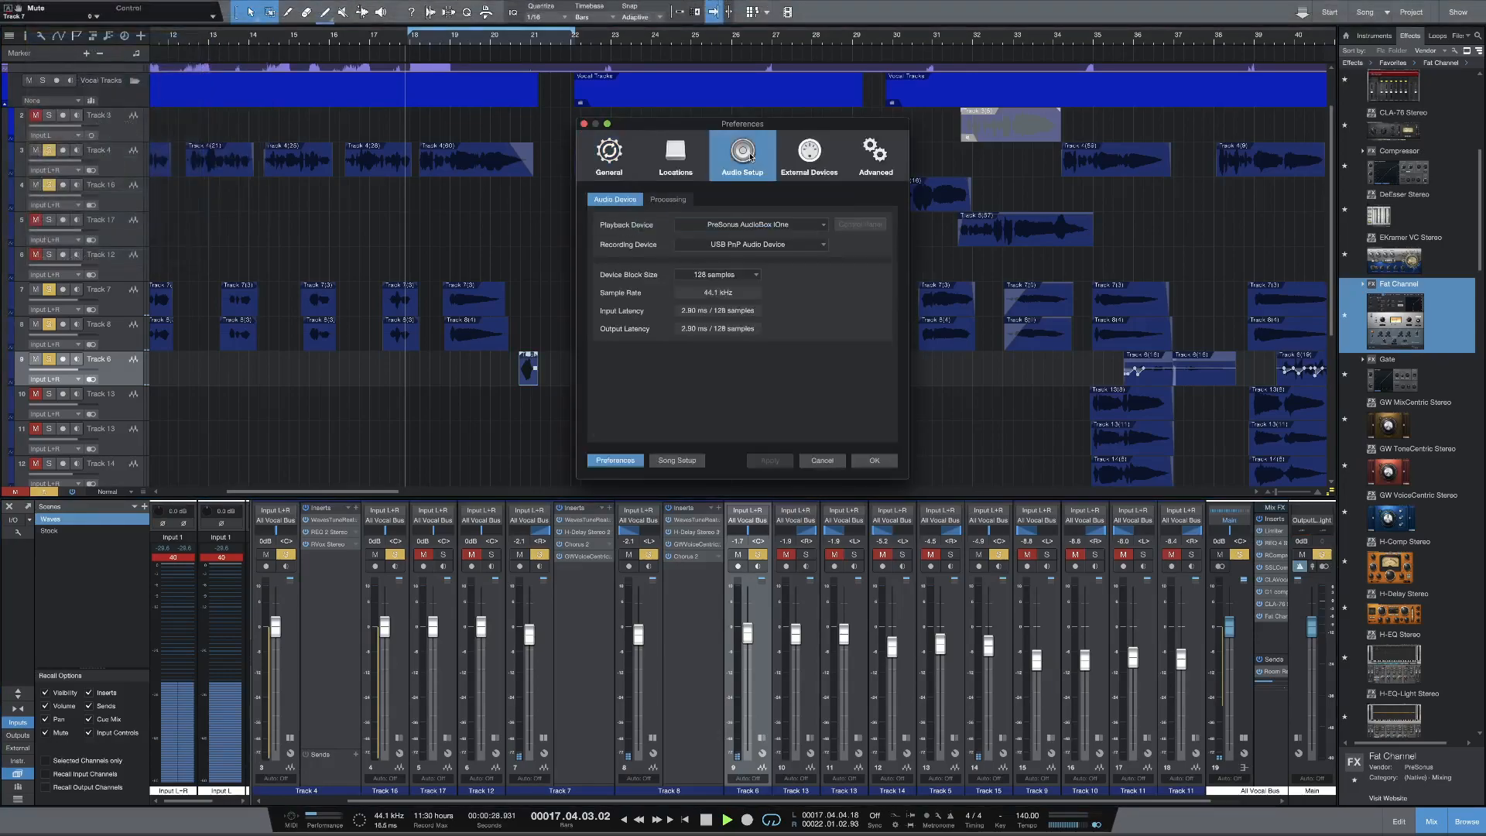
pyautogui.click(757, 245)
pyautogui.click(779, 341)
pyautogui.click(857, 463)
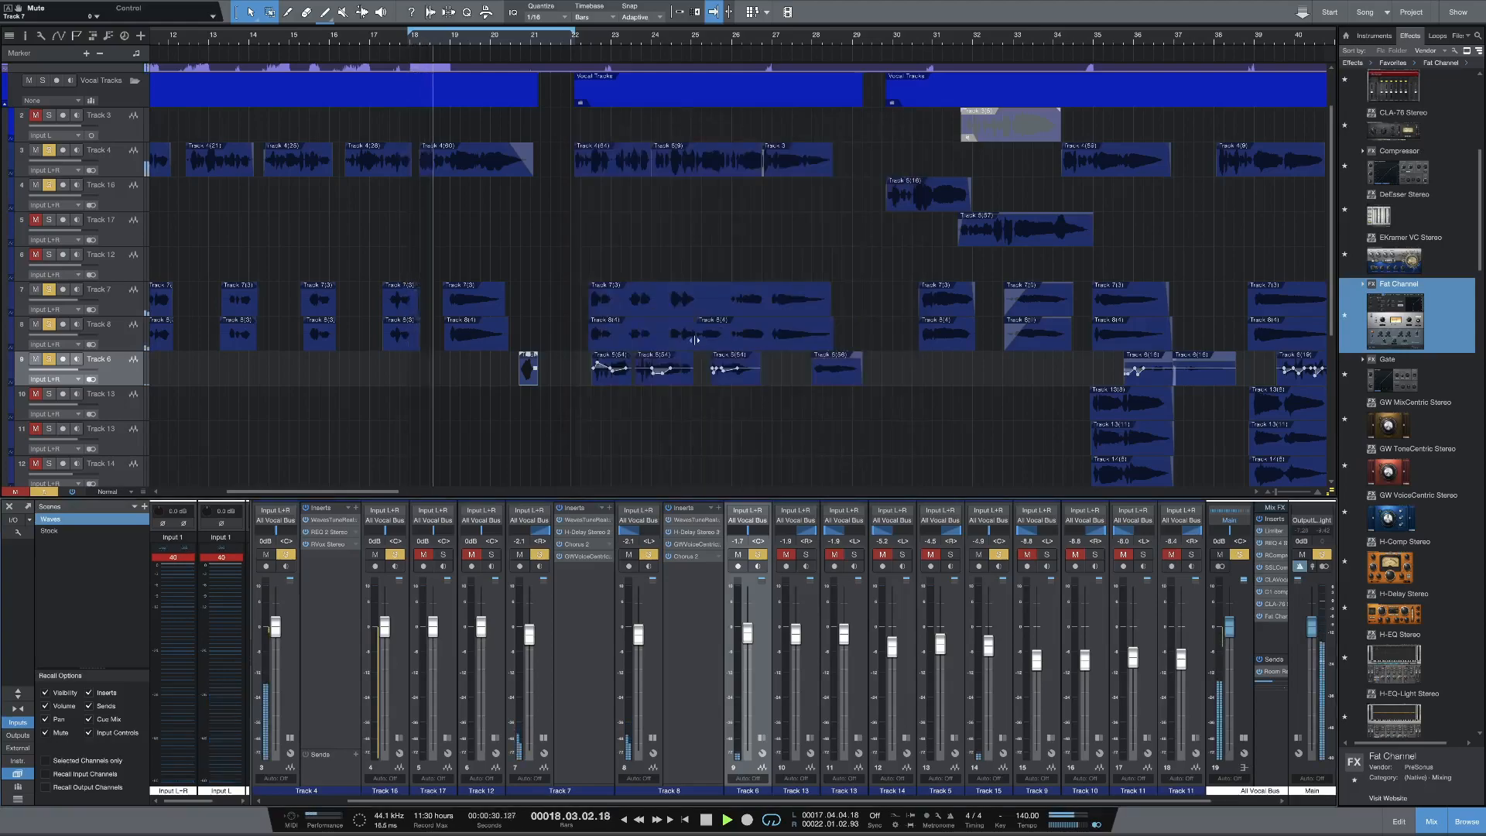
# Step: Audition the vocals from bar 18 and move the loop start to 18.01.03.41
pyautogui.keyDown('super'); pyautogui.click(411, 43); pyautogui.keyUp('super')
pyautogui.press('space')
pyautogui.press('space')
pyautogui.moveTo(411, 37); pyautogui.dragTo(415, 37)
pyautogui.press('space')
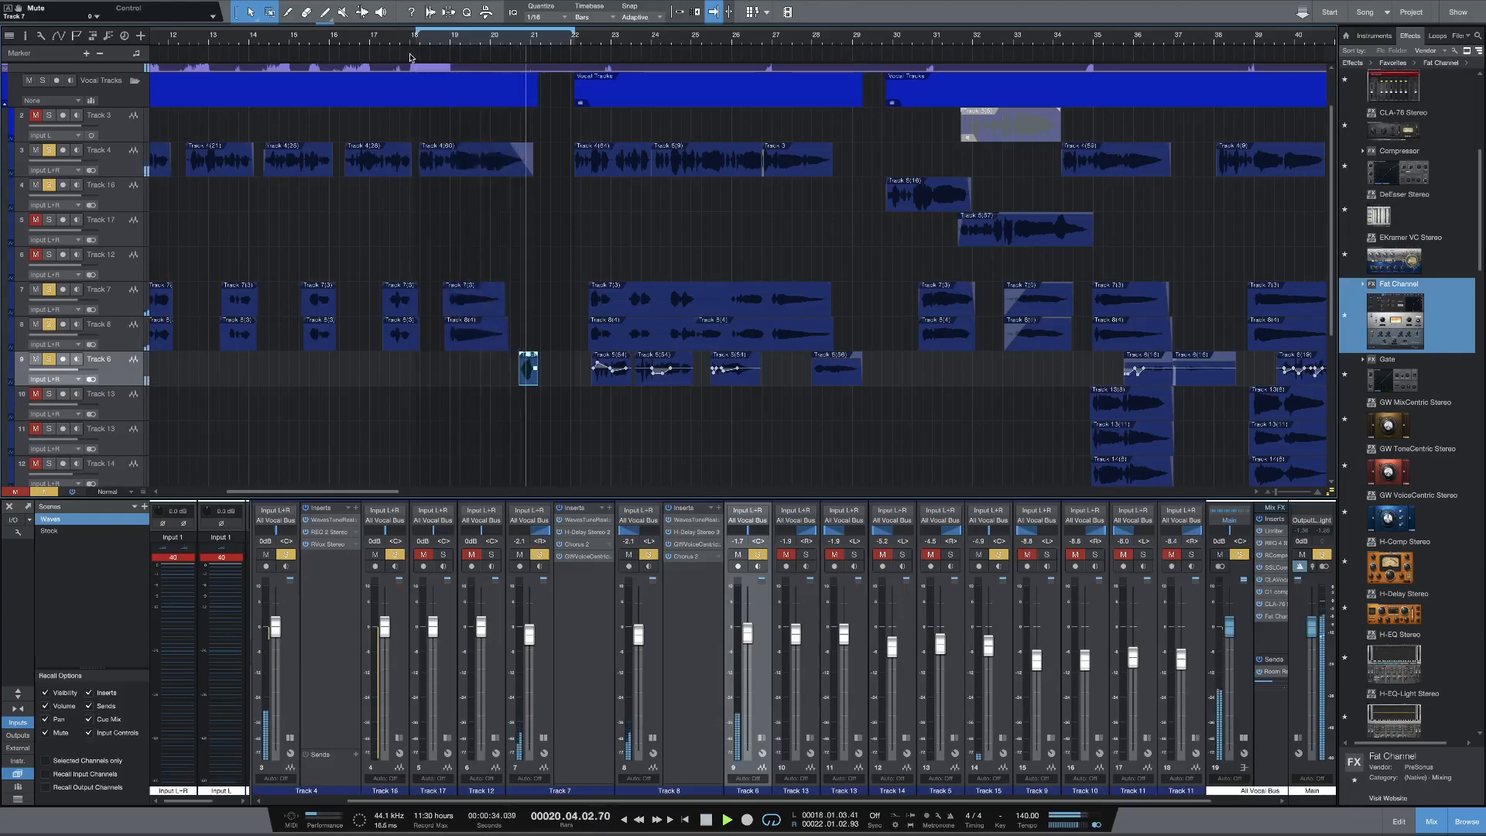
pyautogui.press('space')
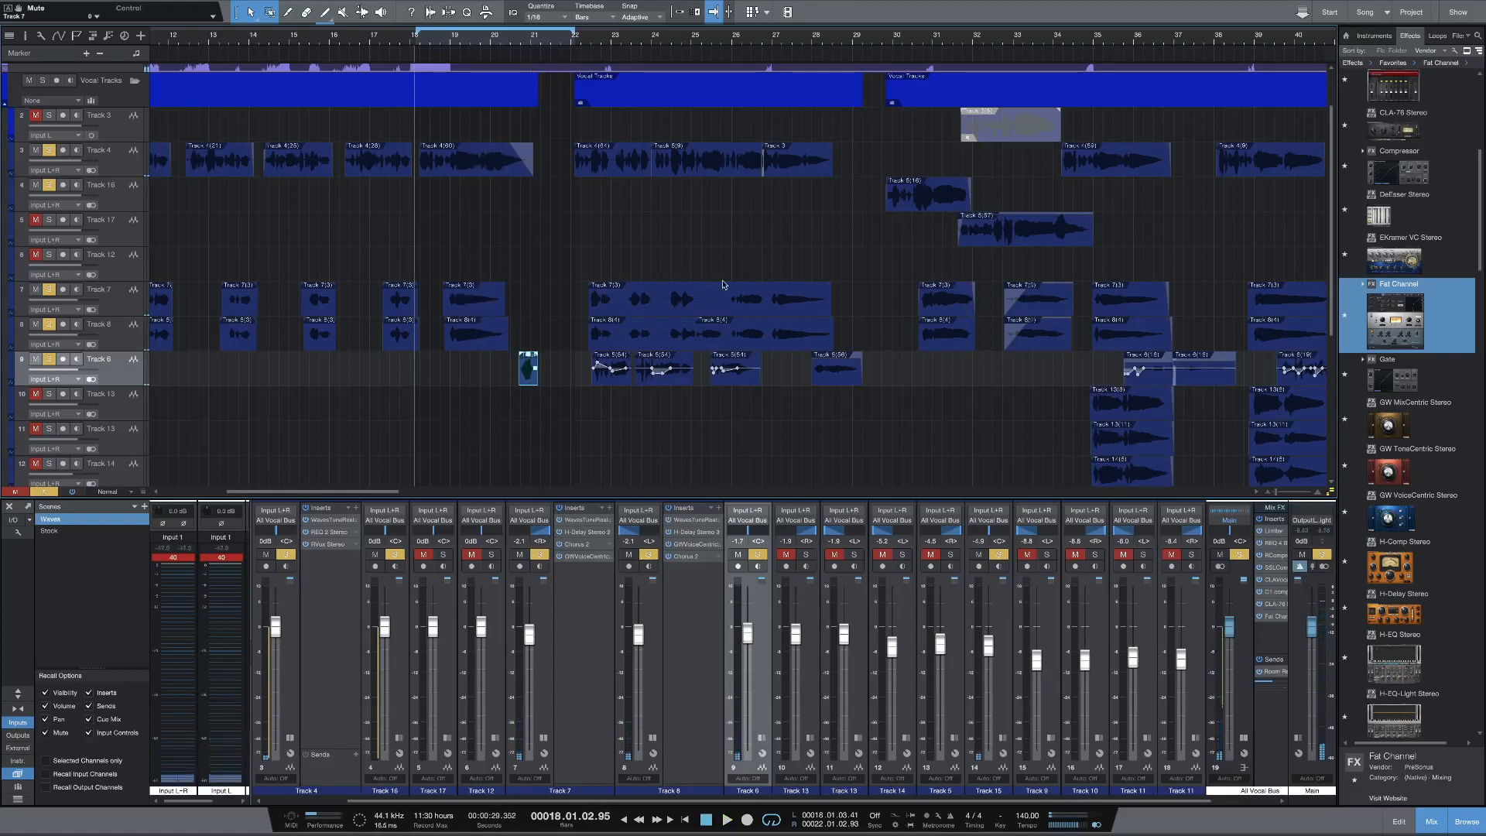
# Step: Bypass the RCompressor and SSLComp inserts on the All Vocal Bus
pyautogui.moveTo(815, 801); pyautogui.dragTo(876, 815)
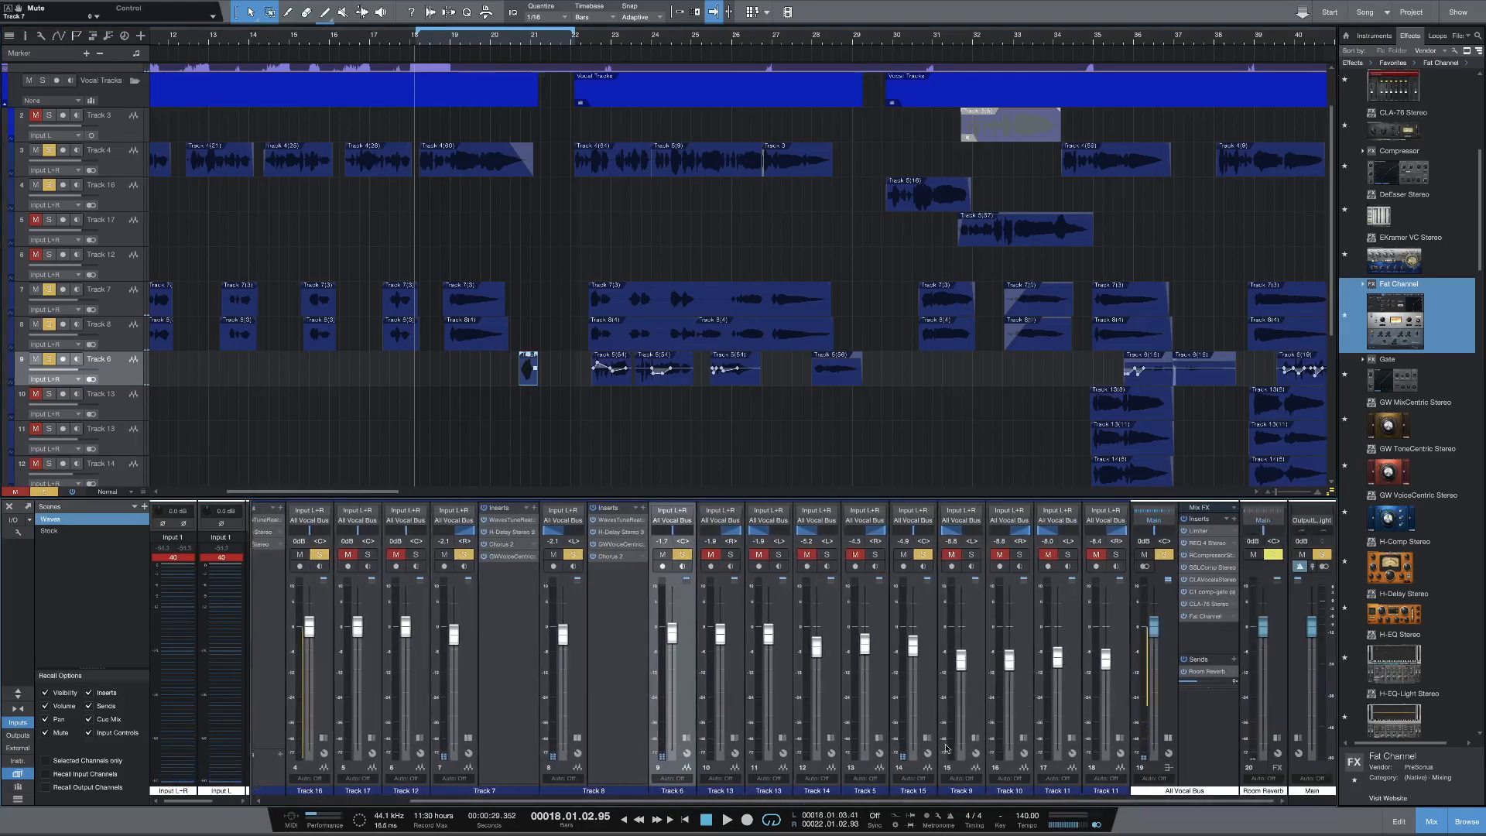
pyautogui.click(1182, 556)
pyautogui.click(1182, 567)
# Step: Show the Fat Channel's Vocal presets in the effects browser and select Male 3
pyautogui.click(1404, 328)
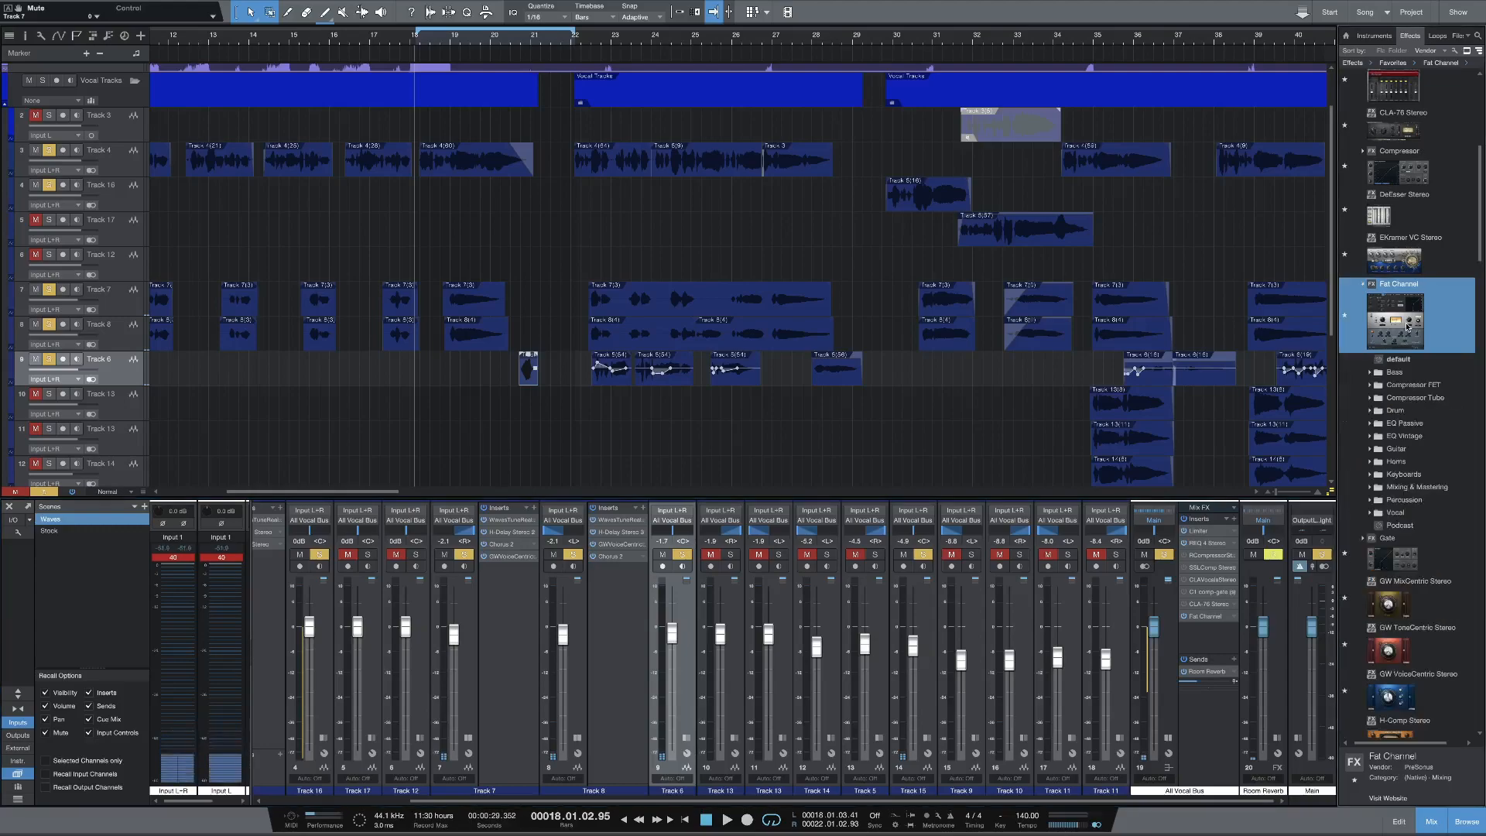
pyautogui.click(1378, 513)
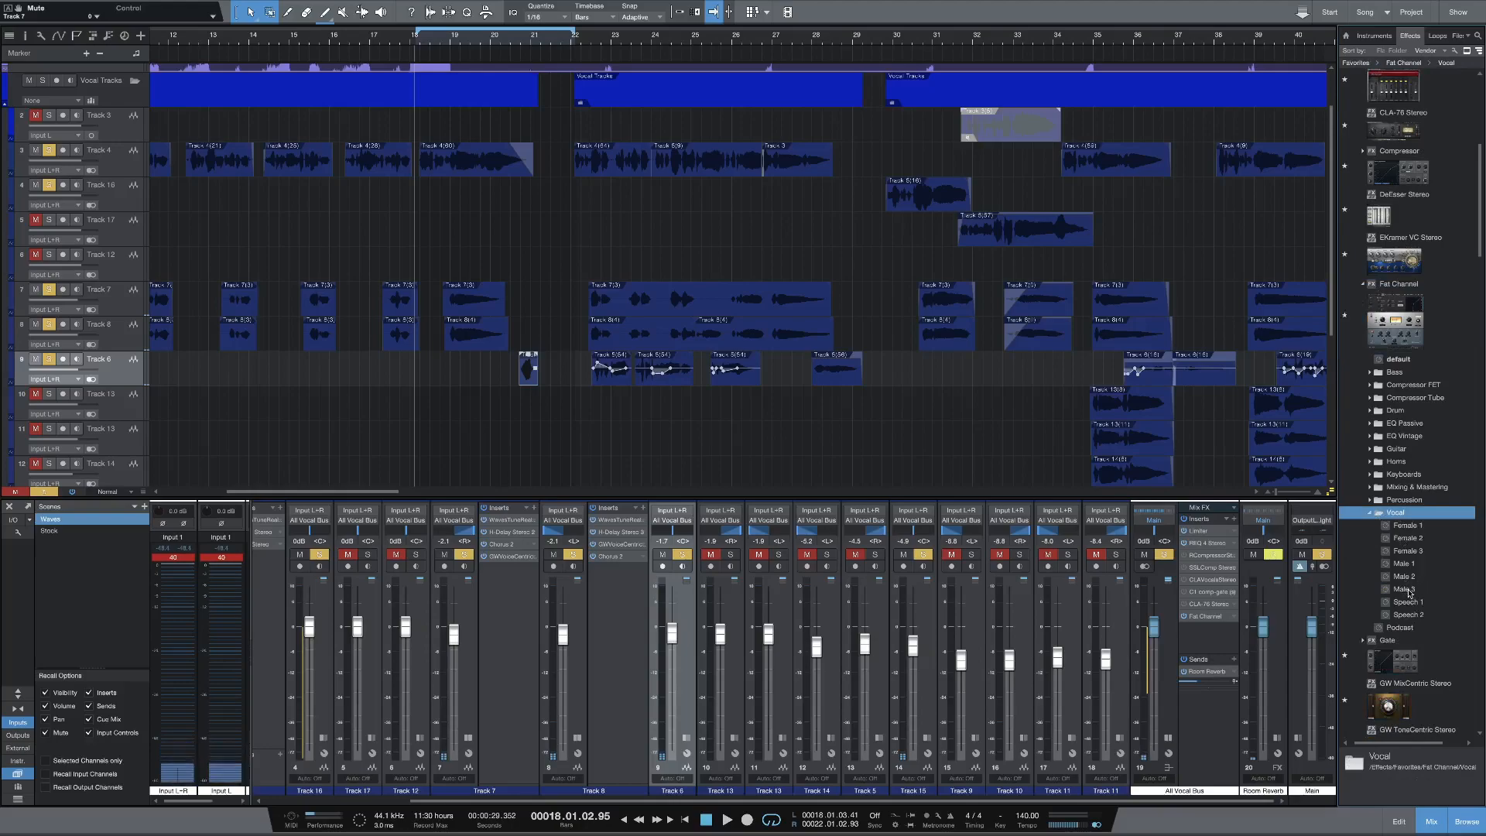
pyautogui.moveTo(1402, 590)
pyautogui.mouseDown()
pyautogui.moveTo(1225, 630)
pyautogui.moveTo(1419, 600)
pyautogui.mouseUp()
pyautogui.click(842, 261)
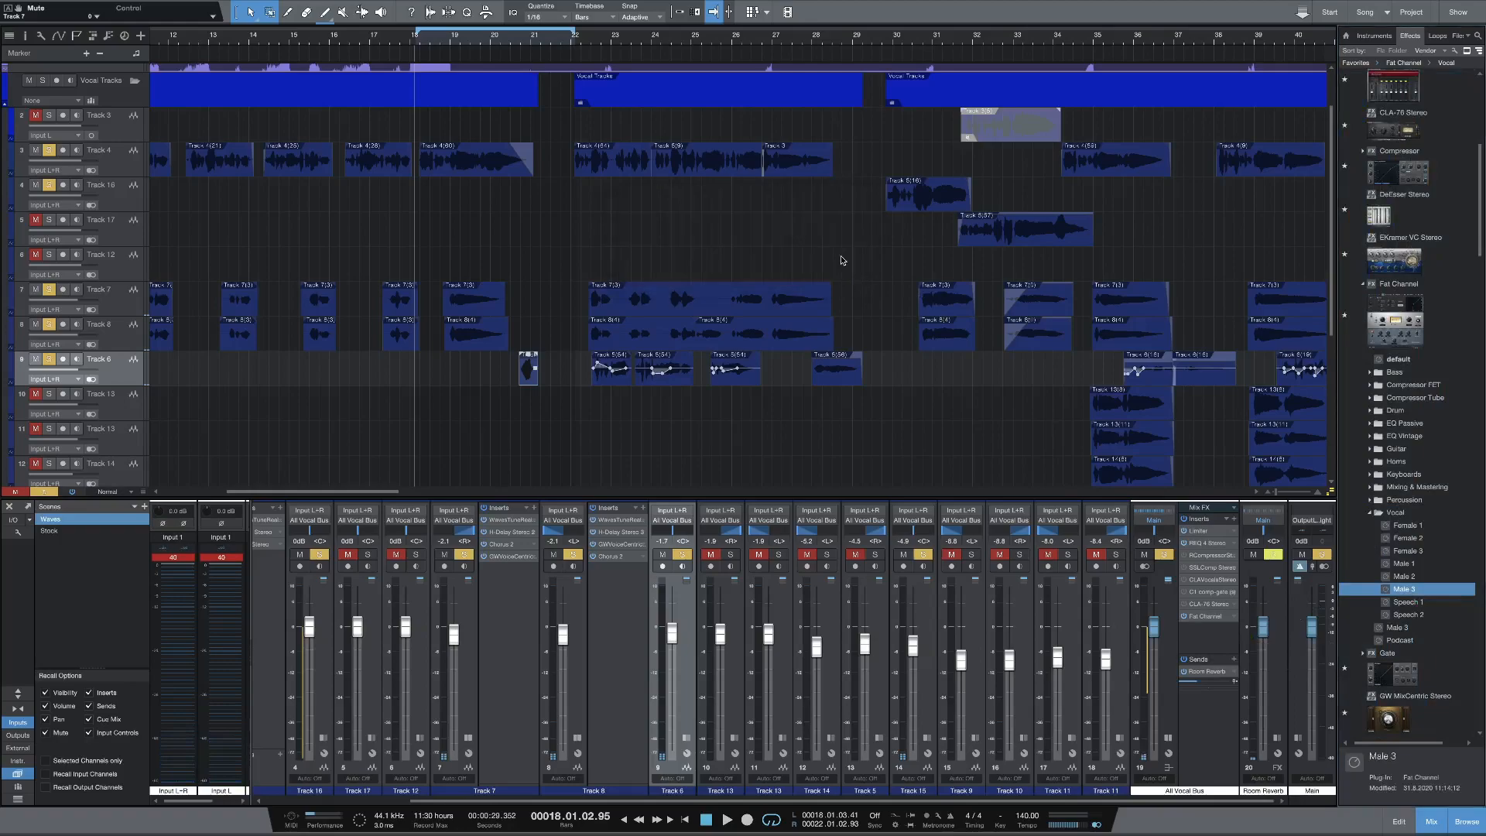
# Step: Switch off the limiter in the All Vocal Bus's Fat Channel, leaving HPF/Gate on, and close the plug-in
pyautogui.click(1200, 618)
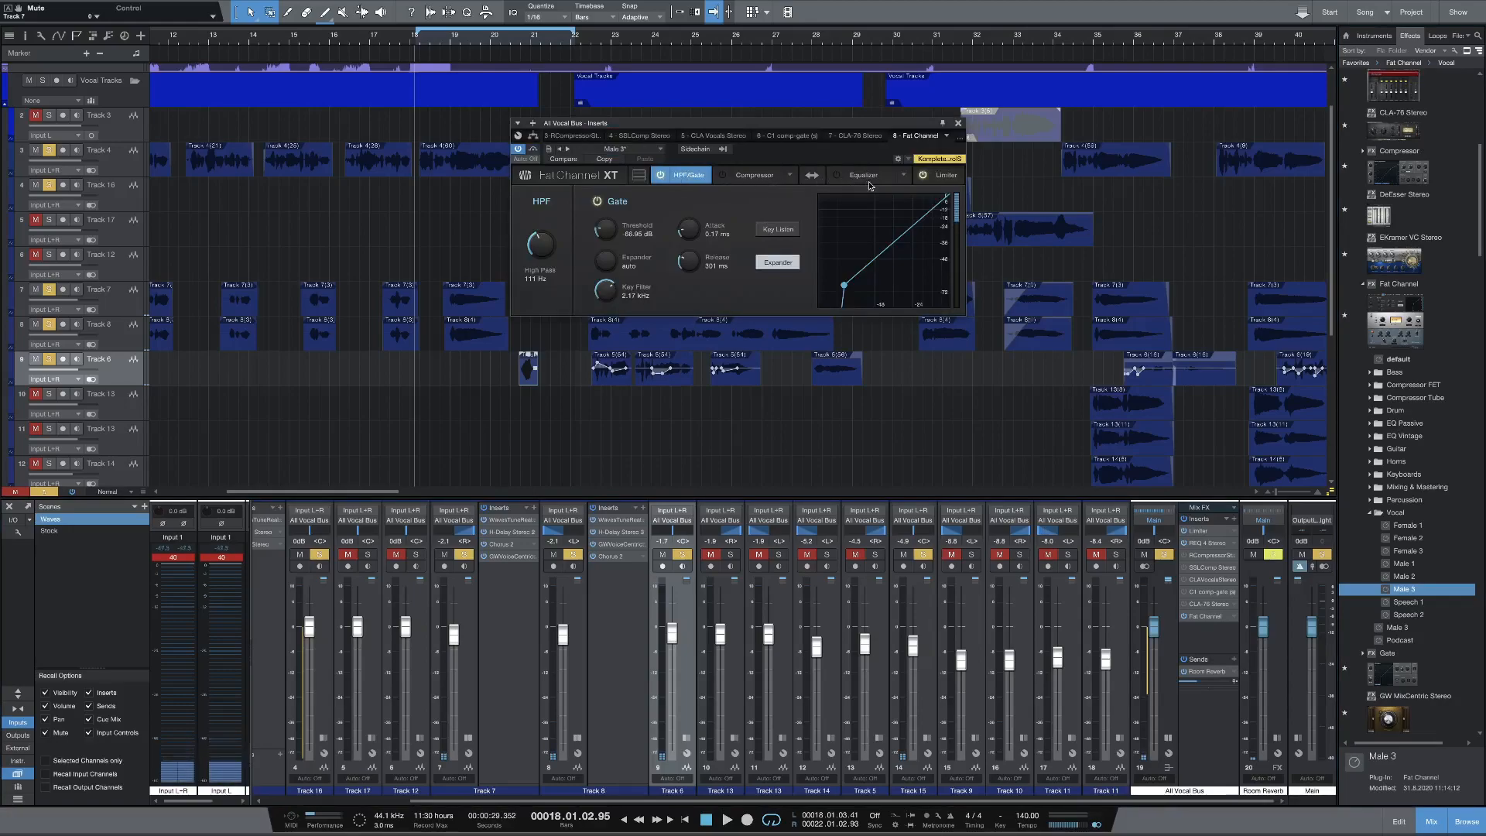
pyautogui.click(923, 176)
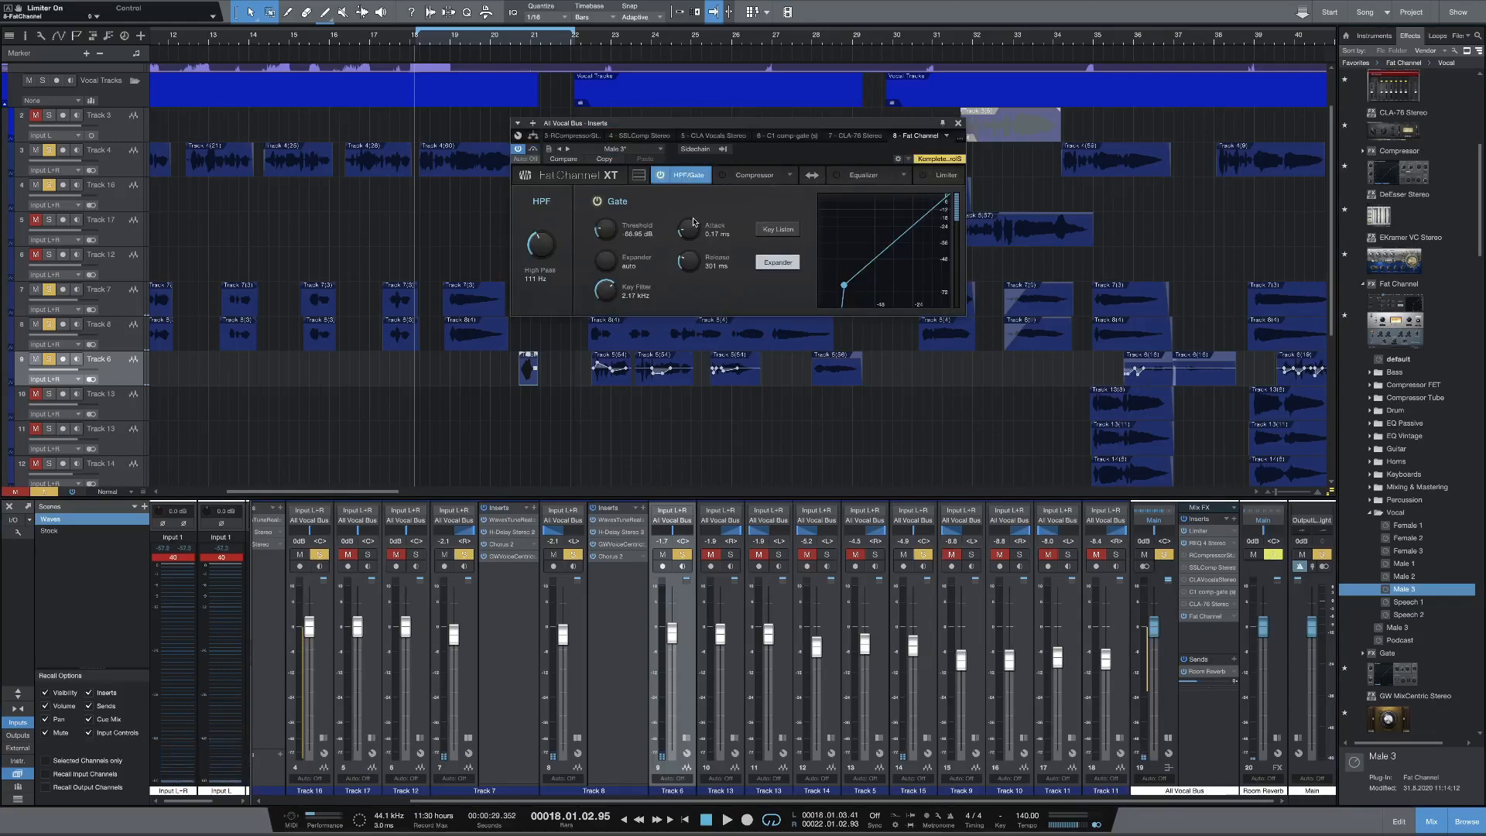
pyautogui.click(660, 176)
pyautogui.click(659, 177)
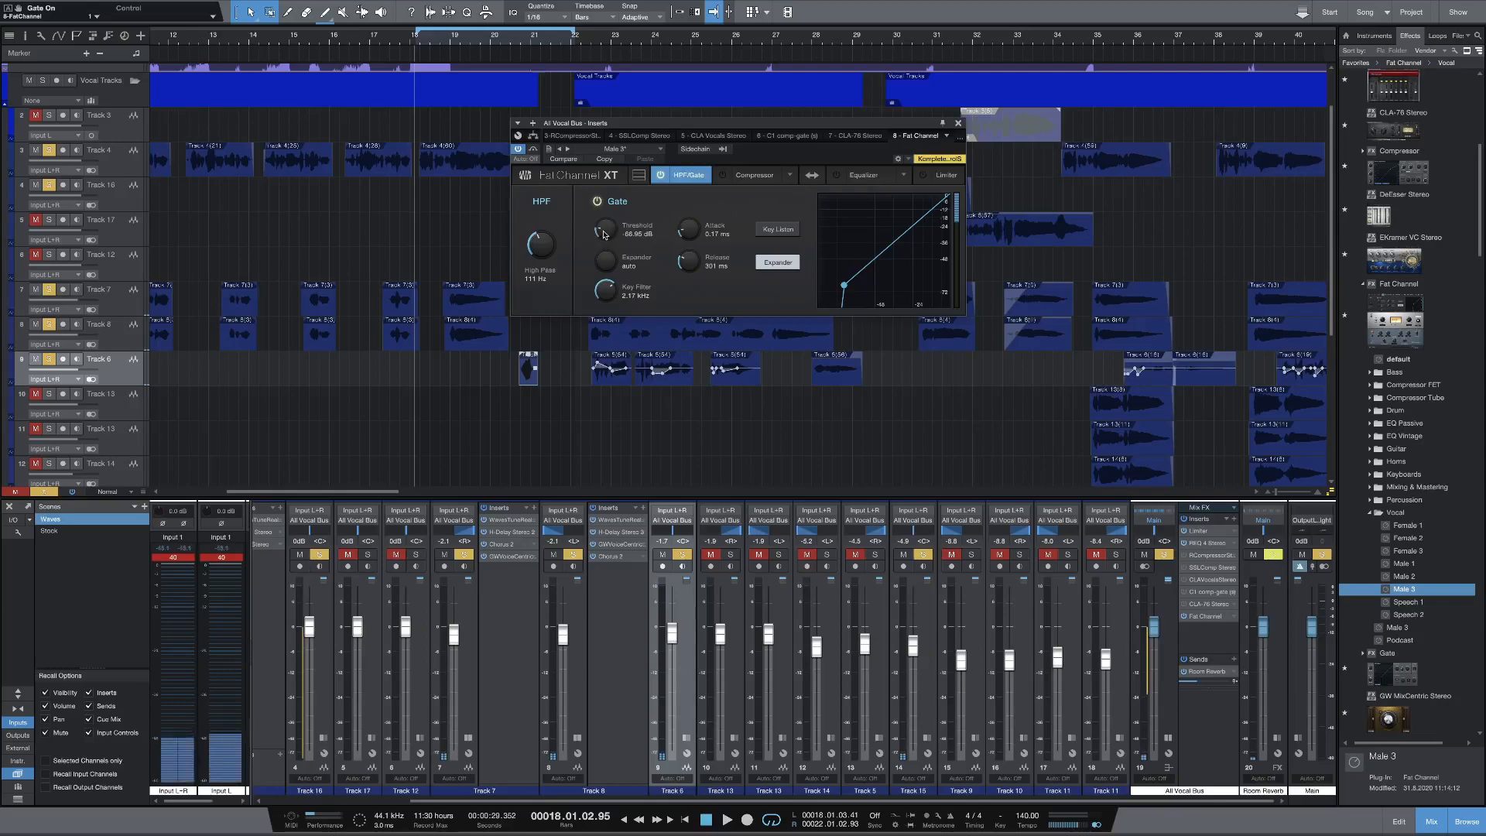
pyautogui.click(957, 123)
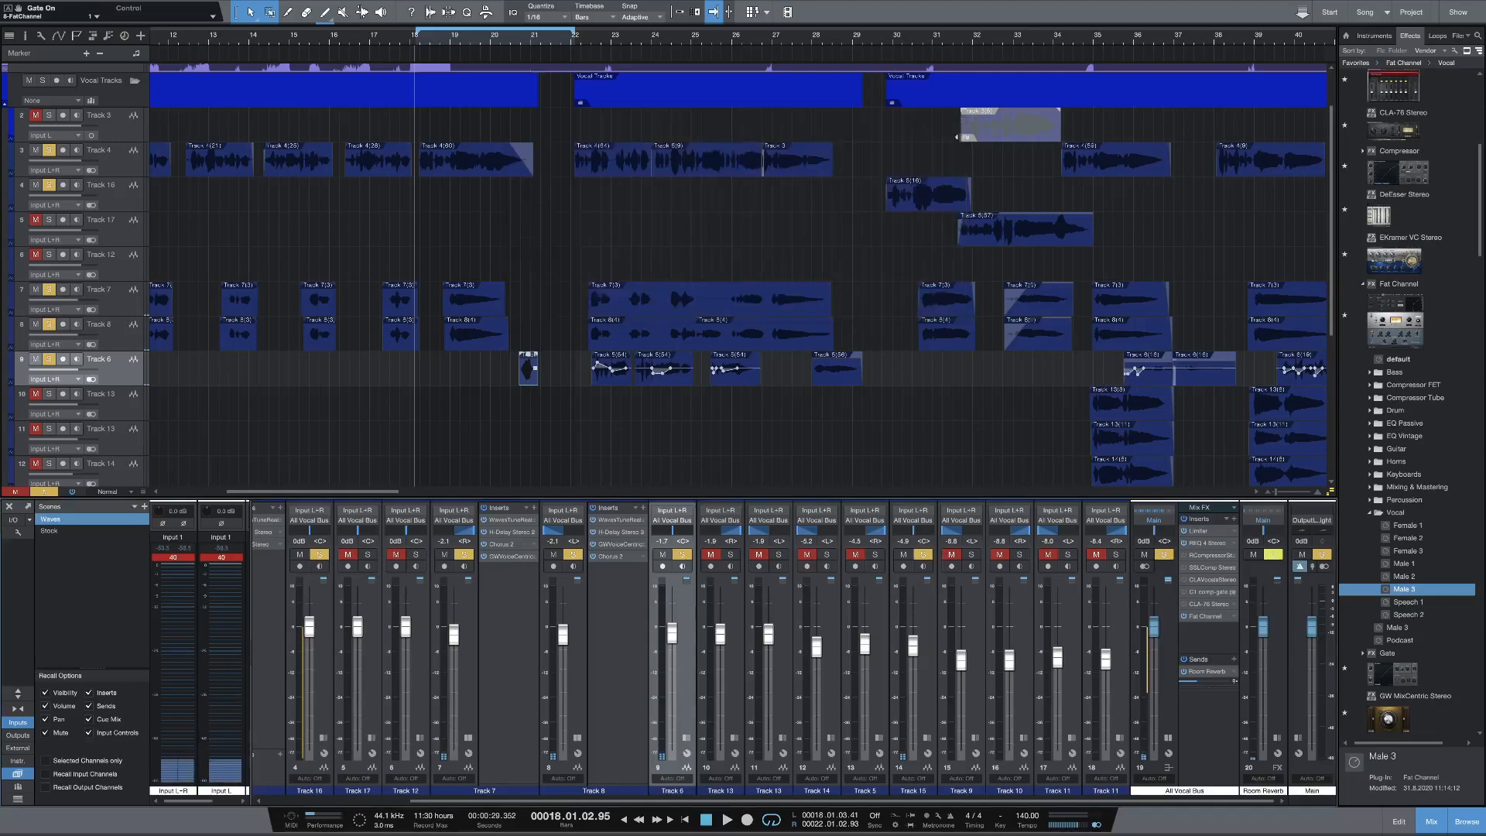
# Step: Open the All Vocal Bus's REQ 4, find the REQ plug-ins in the effects browser, and audition the vocals from bar 18
pyautogui.click(1208, 543)
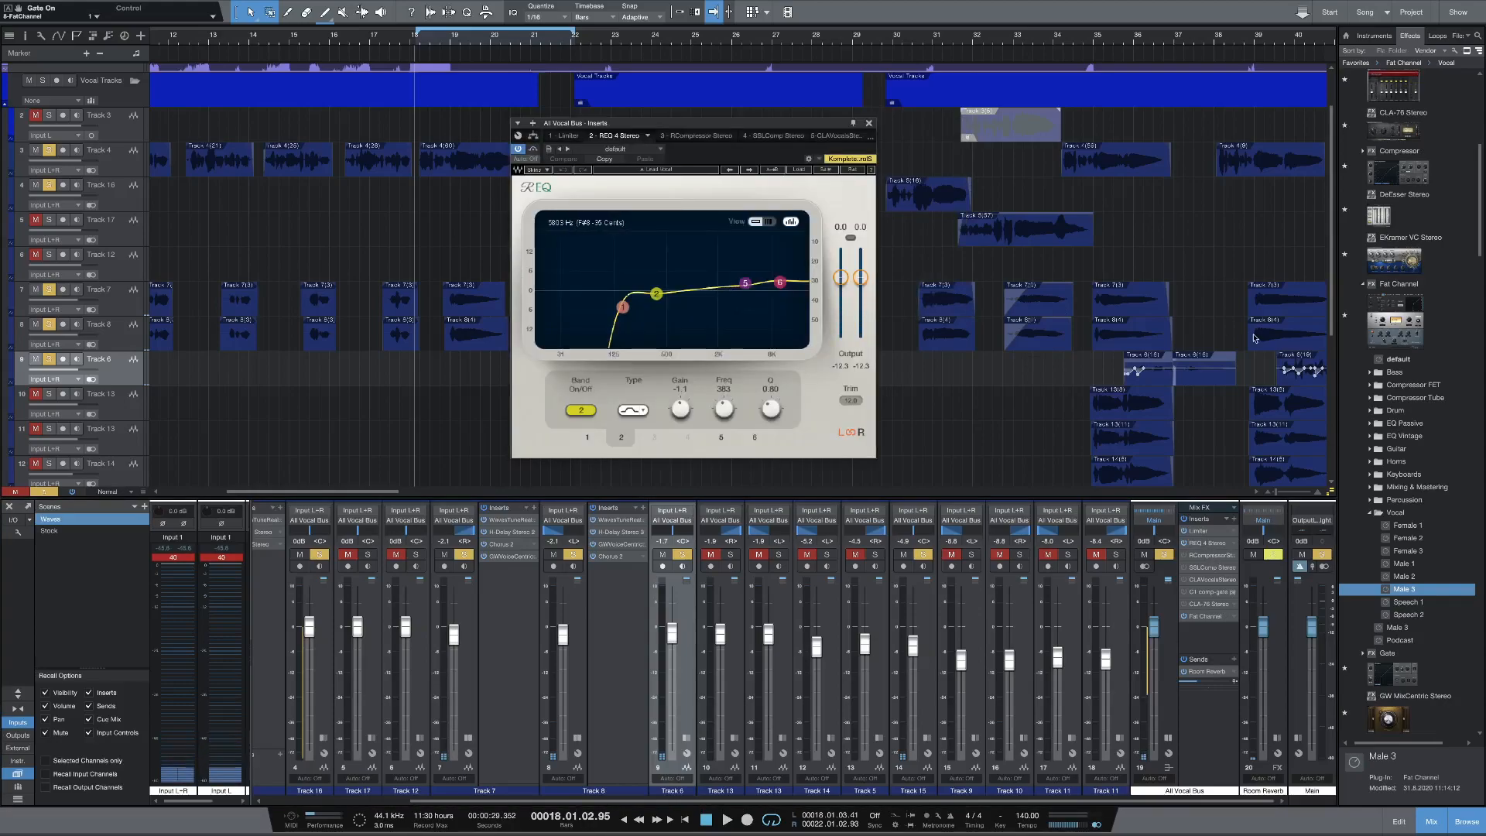
pyautogui.click(1409, 313)
pyautogui.scroll(-10, 1412, 371)
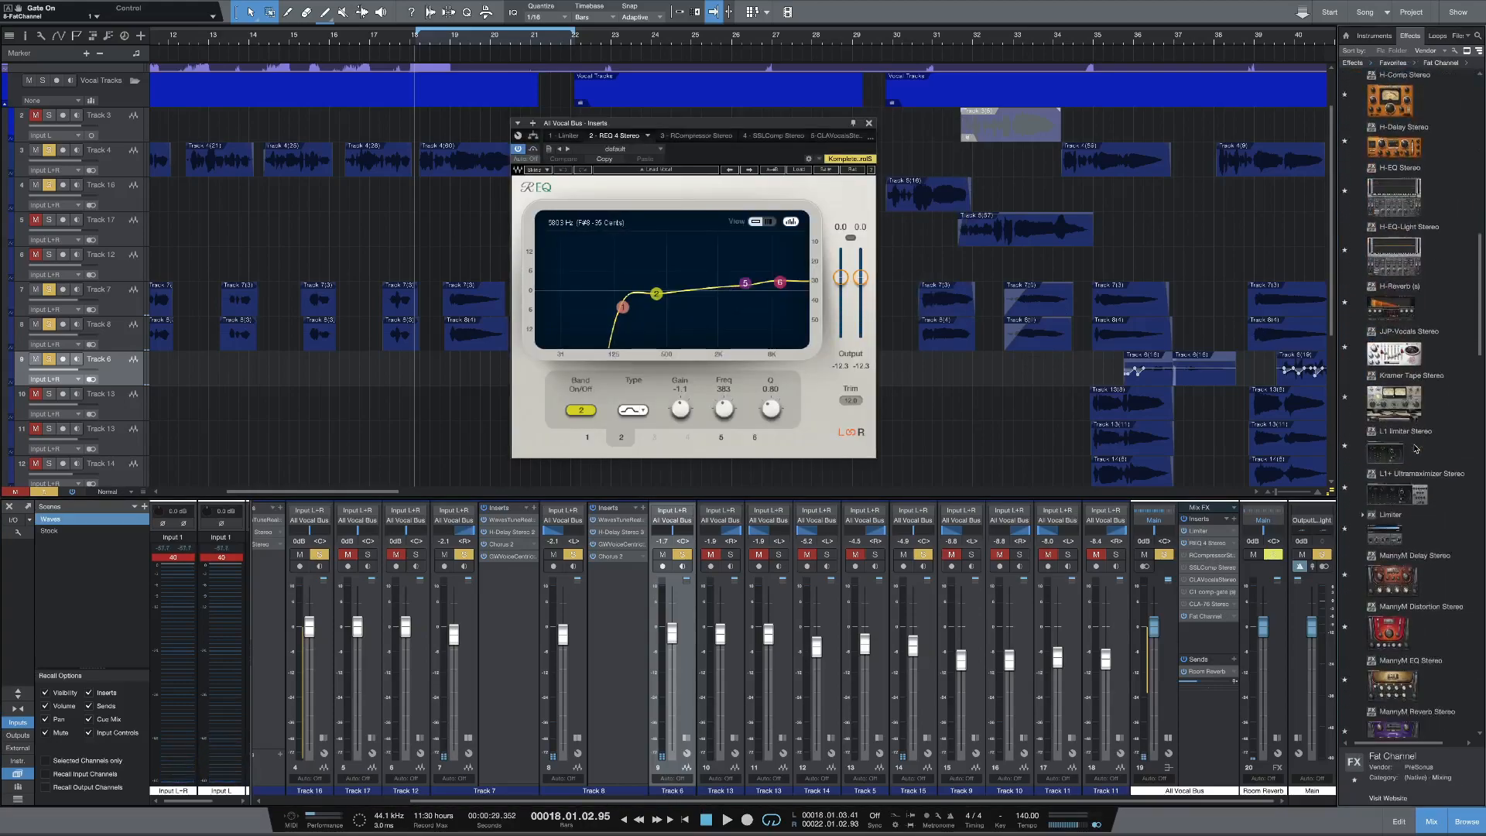
pyautogui.scroll(-15, 1414, 447)
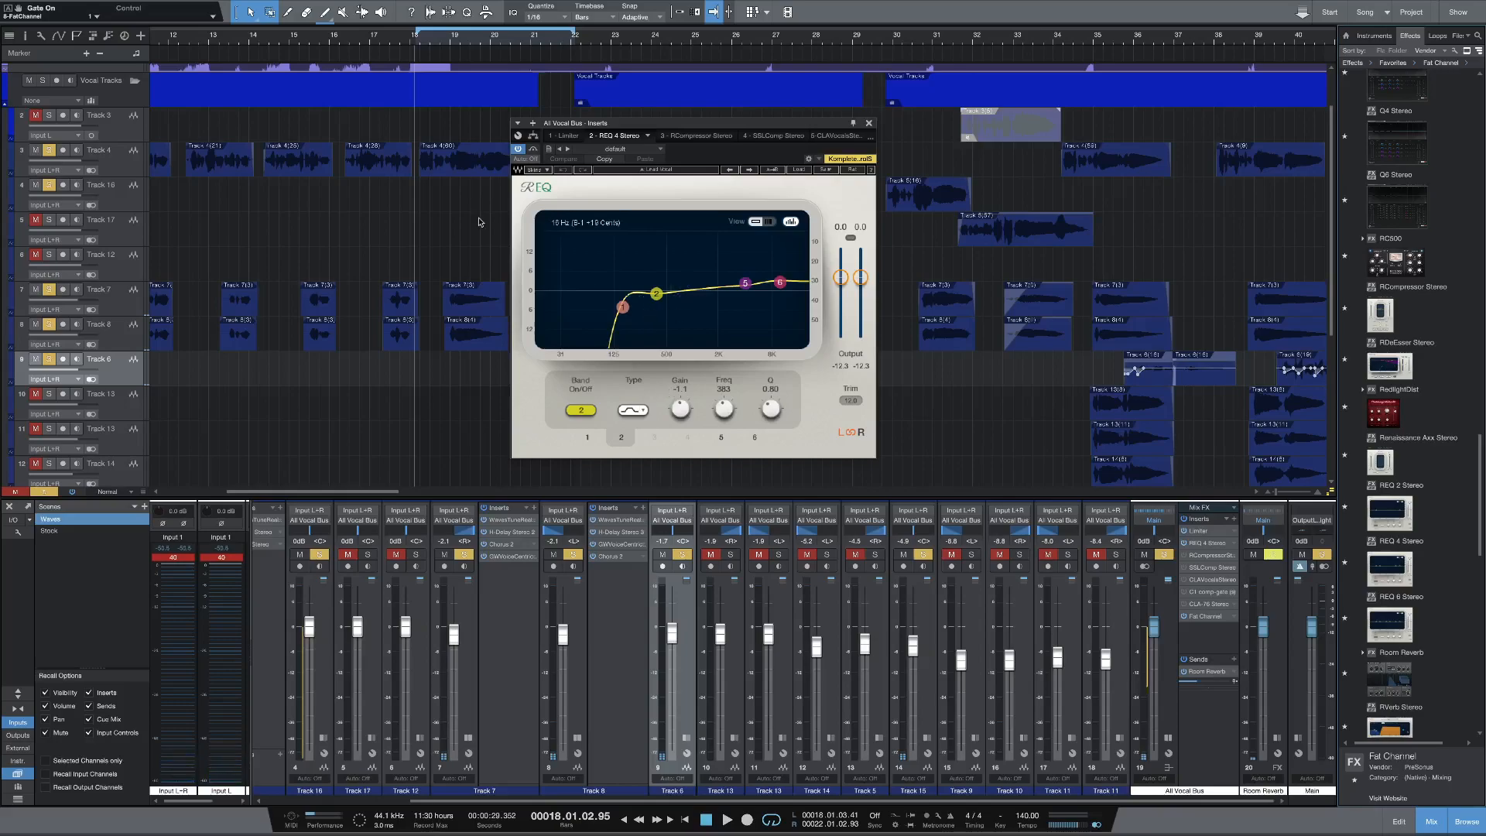
pyautogui.press('space')
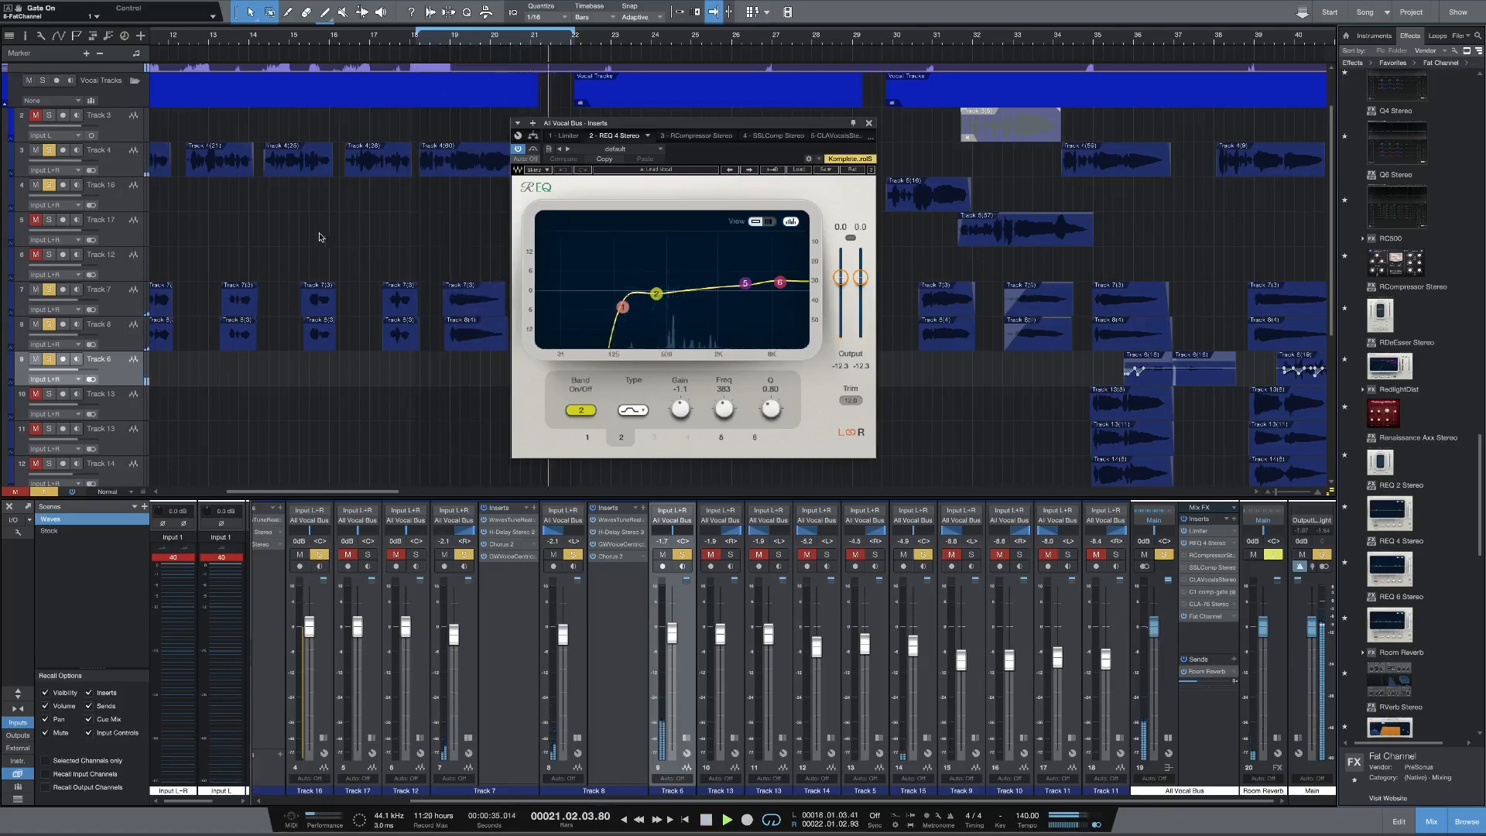
pyautogui.press('space')
# Step: Set the playback track's volume to about -6.3 dB and audition the balance against the vocals
pyautogui.scroll(2, 324, 237)
pyautogui.moveTo(77, 83); pyautogui.dragTo(63, 83)
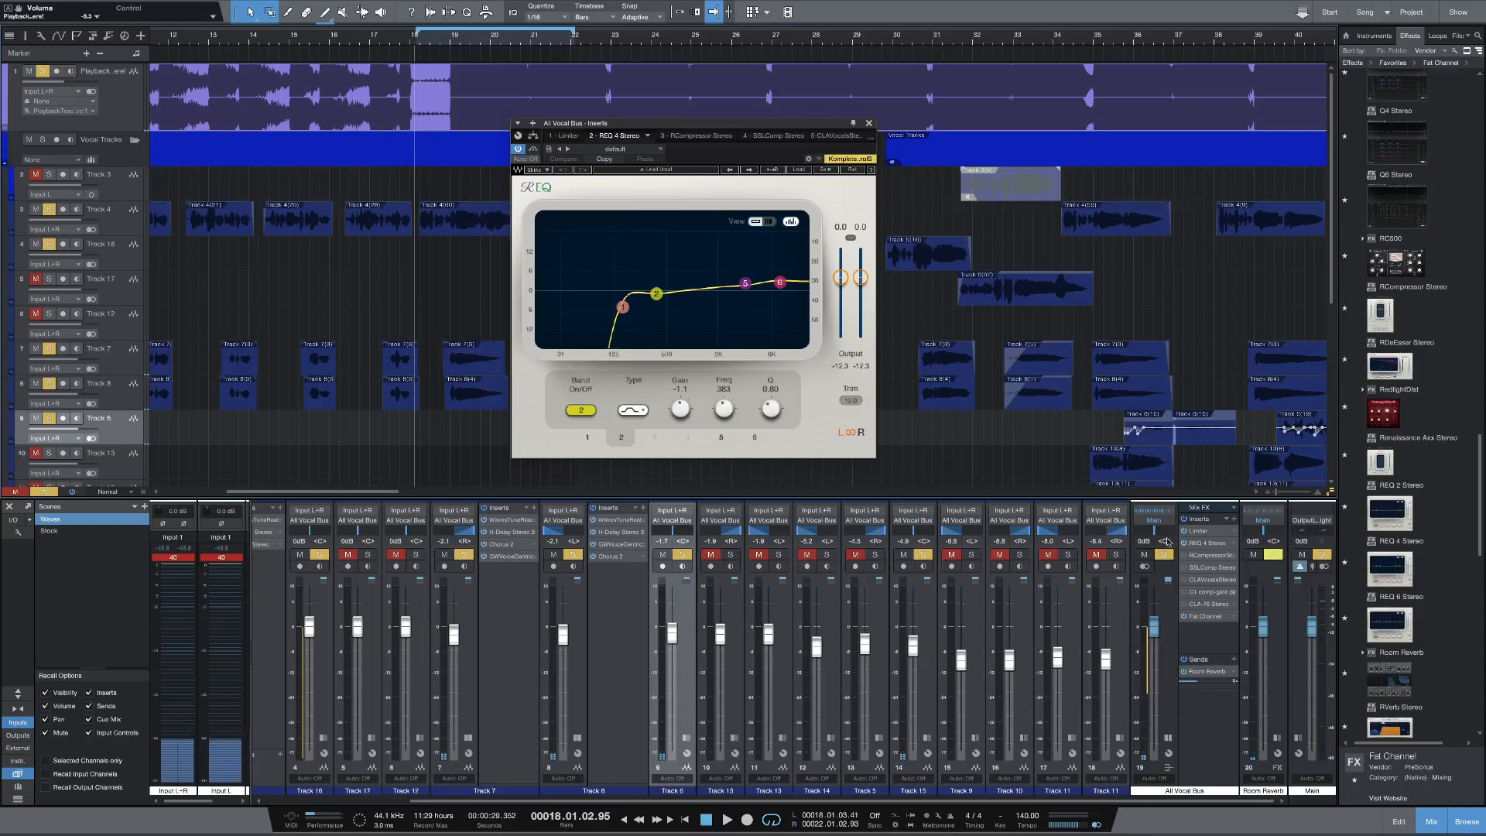
pyautogui.press('space')
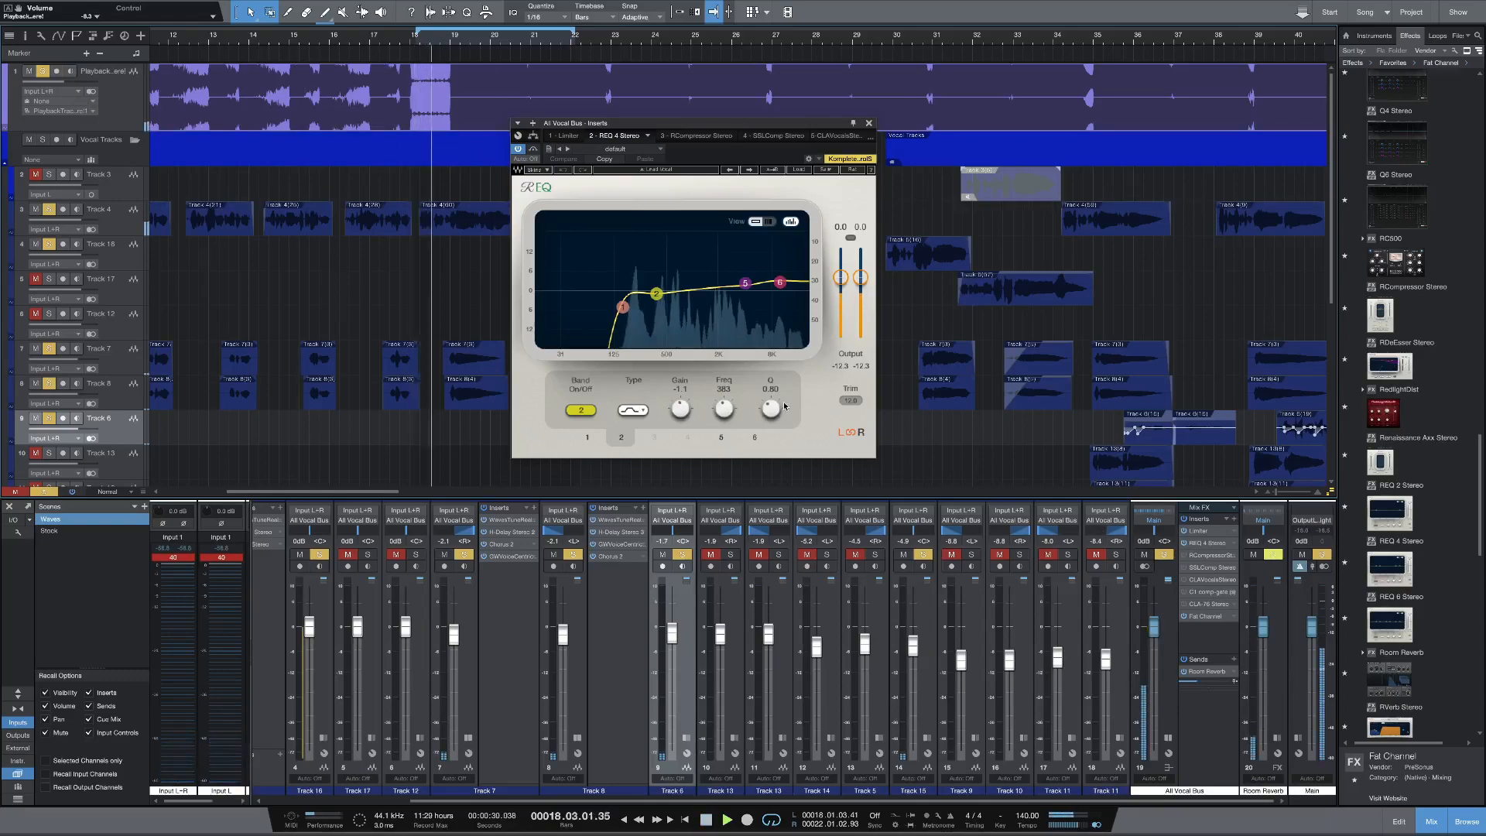
pyautogui.press('space')
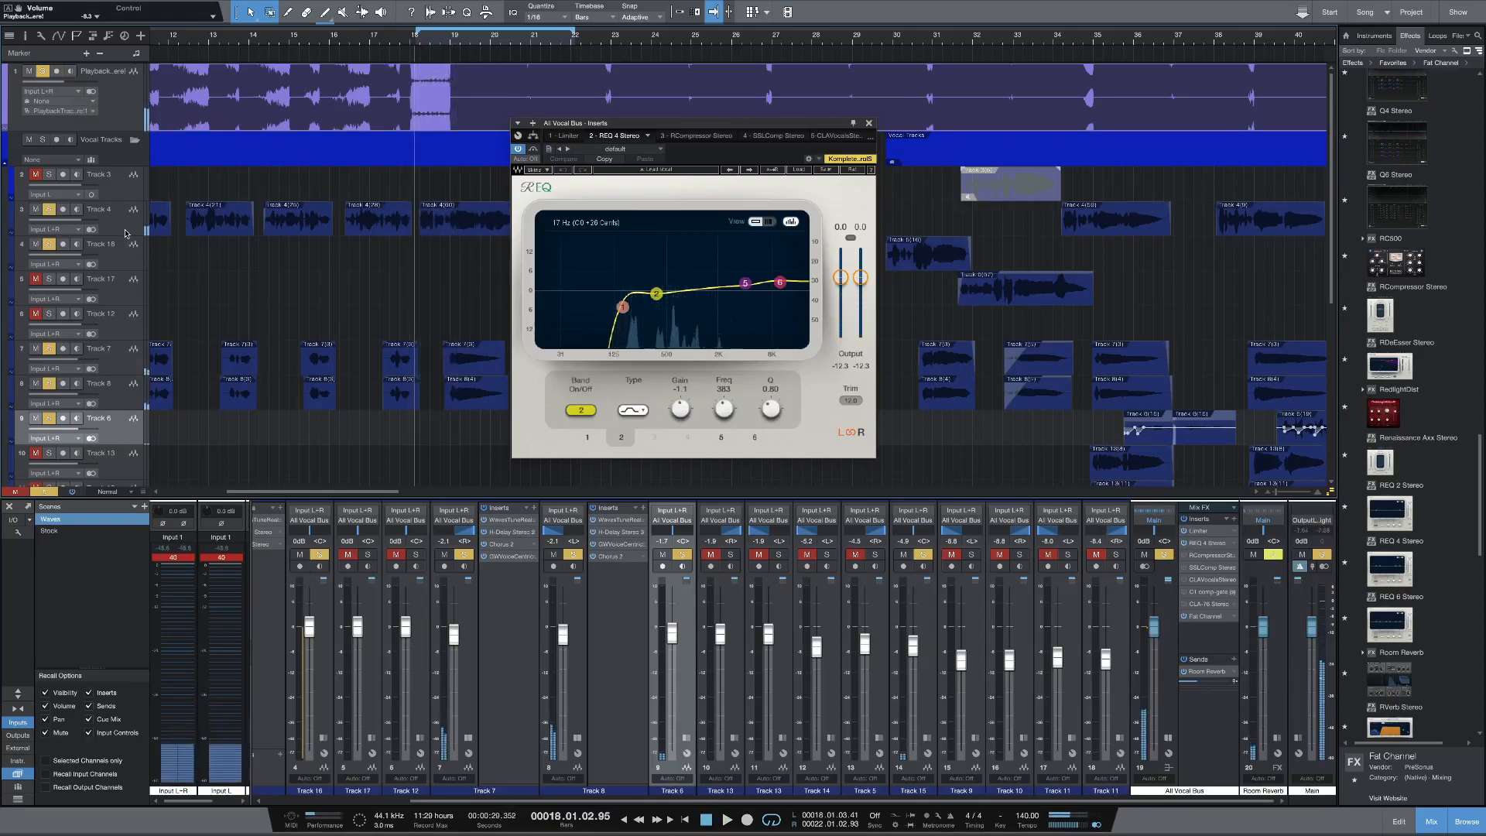
# Step: Select Track 4's clip at bar 18 and reopen the REQ 4 on the All Vocal Bus
pyautogui.click(447, 222)
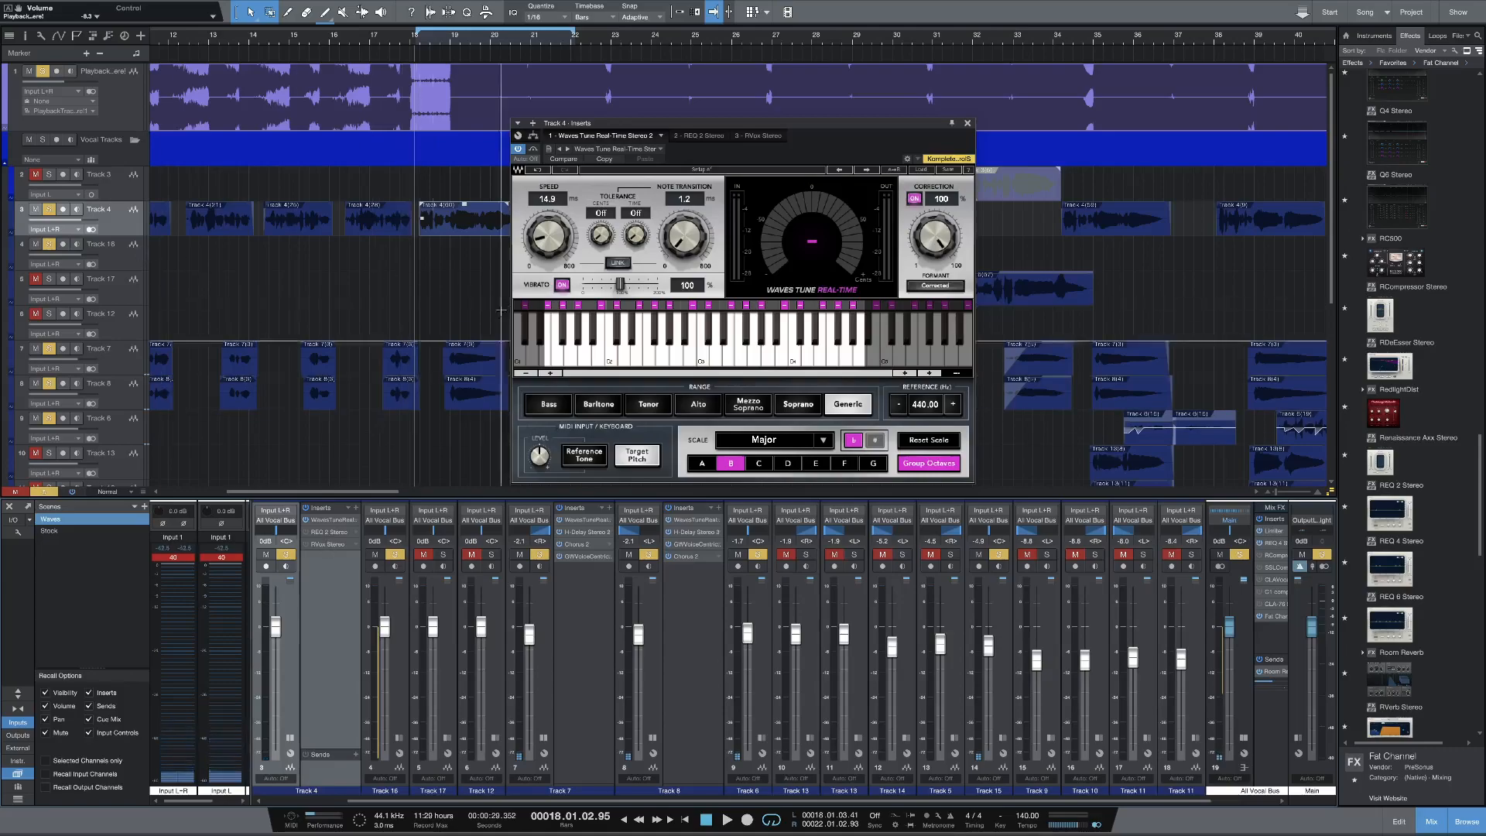
pyautogui.click(1273, 544)
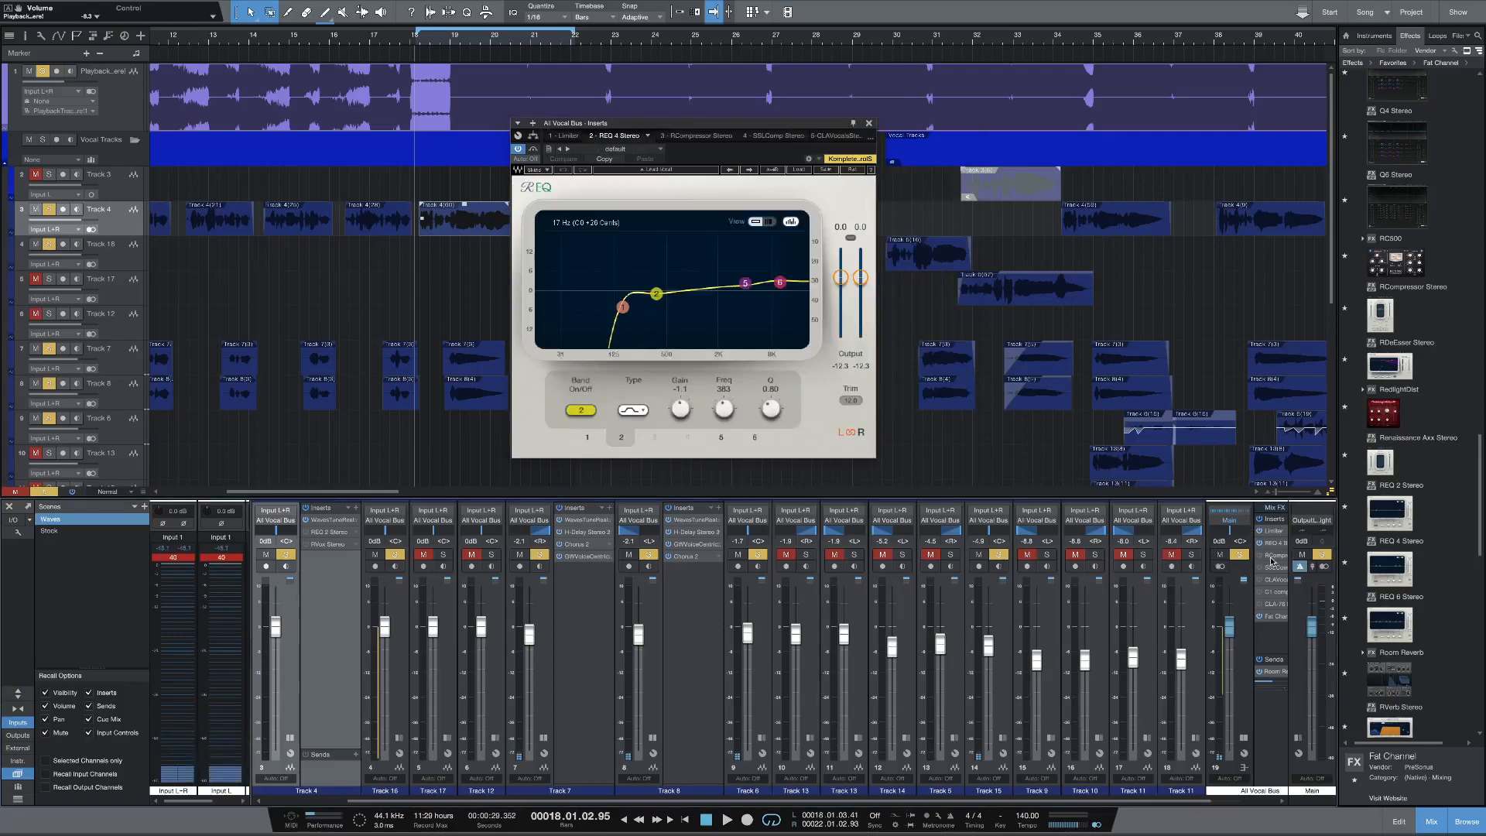
# Step: Enable and open the RCompressor on the All Vocal Bus, and audition the vocals through it from bar 18
pyautogui.click(1263, 558)
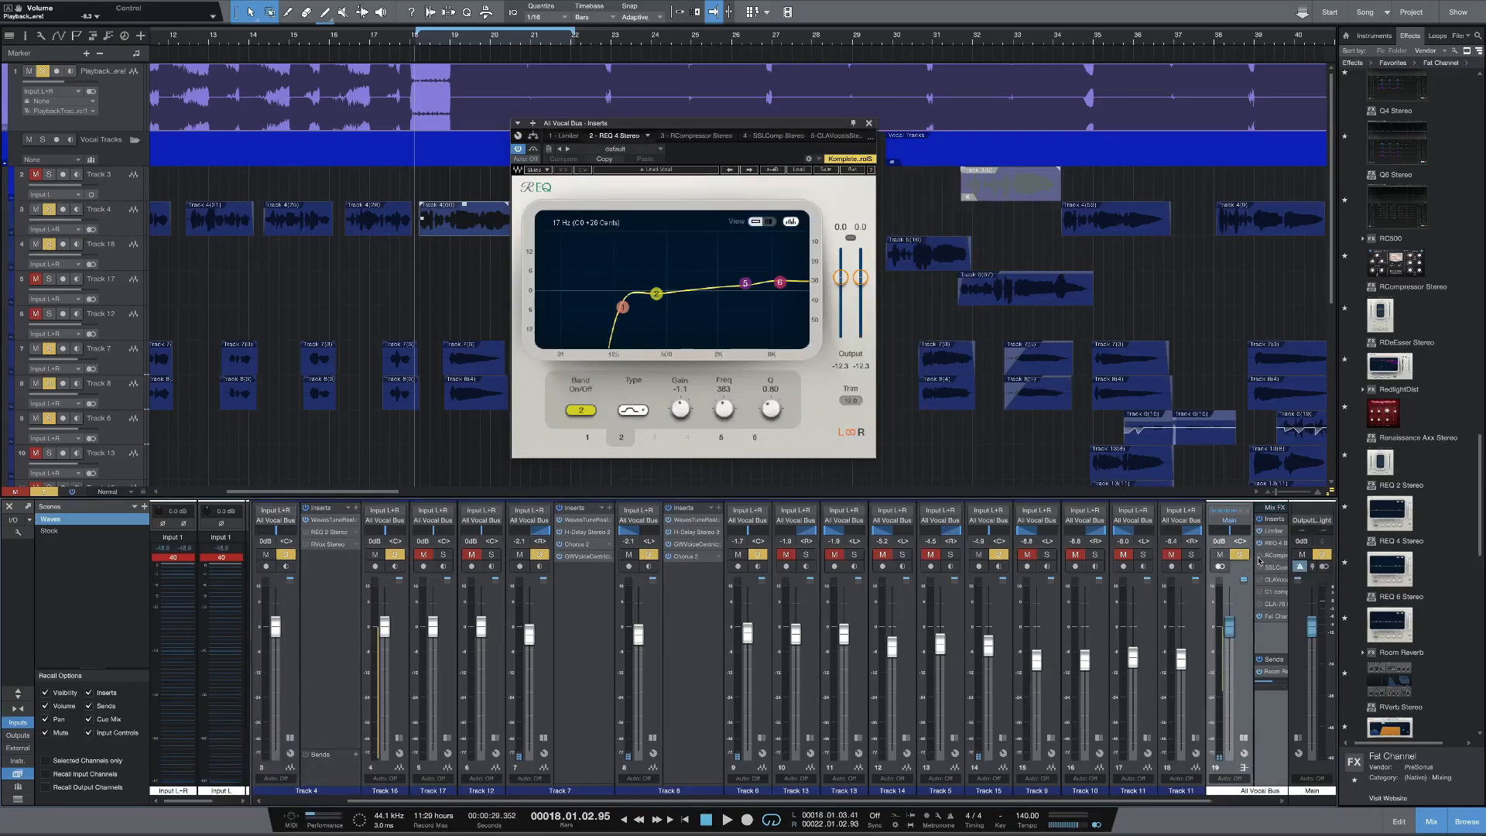
pyautogui.click(1274, 557)
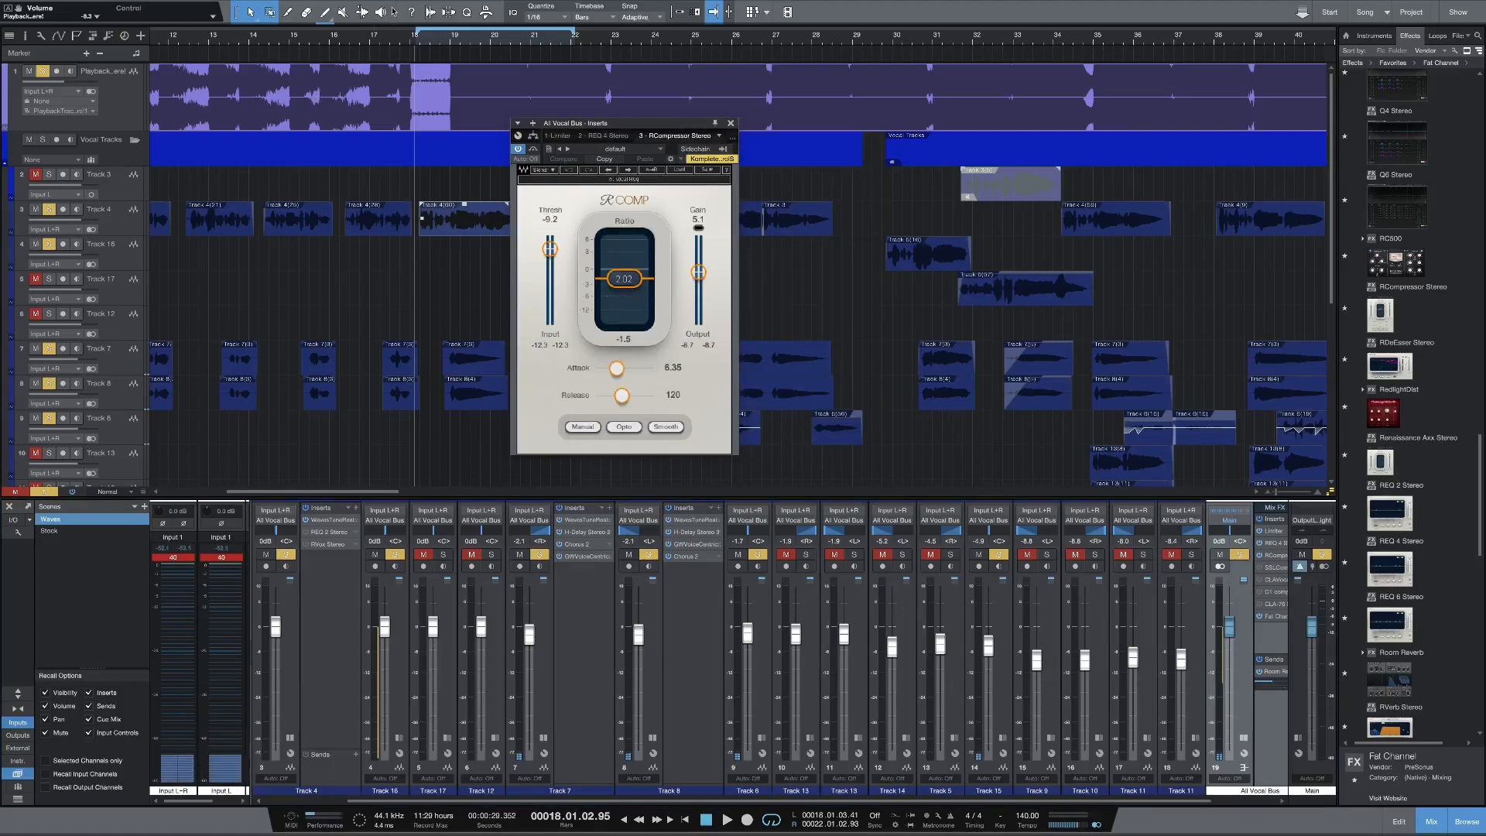
pyautogui.click(416, 38)
pyautogui.press('space')
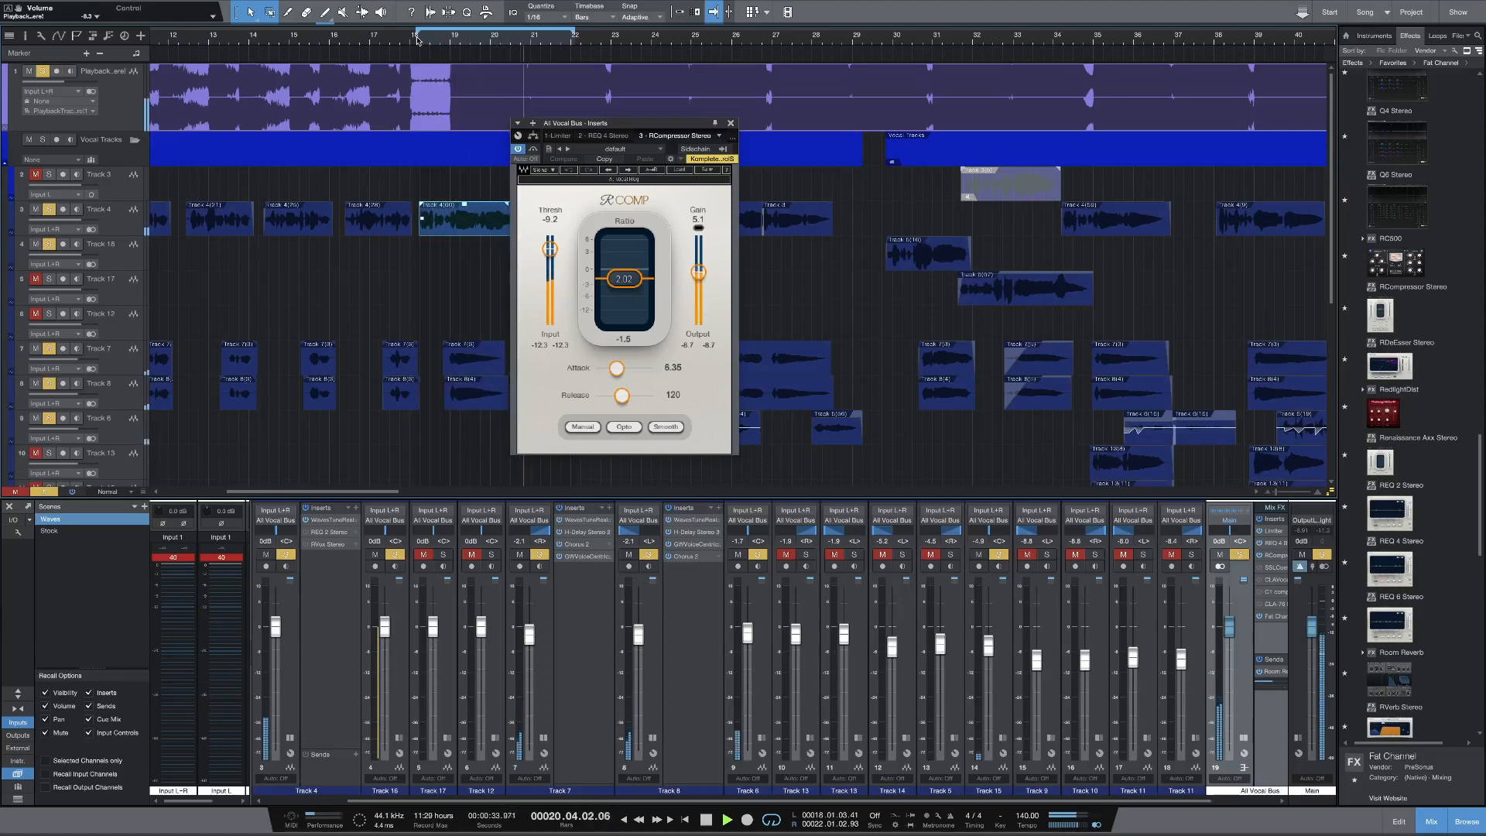
pyautogui.press('space')
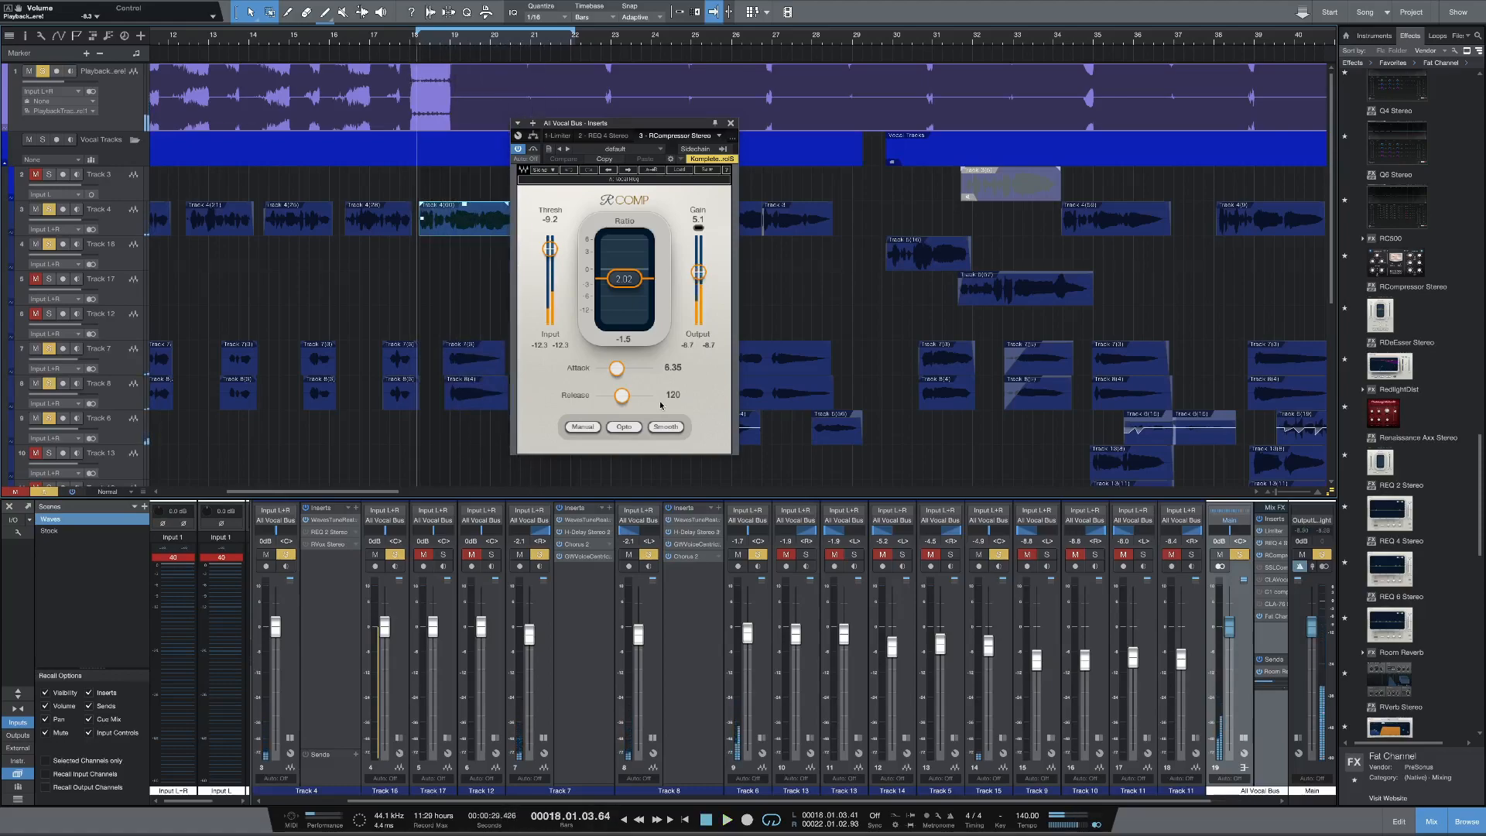
# Step: Enable and open the SSLComp on the All Vocal Bus, toggle its Analog switch, and audition the vocals from bar 18
pyautogui.click(1273, 568)
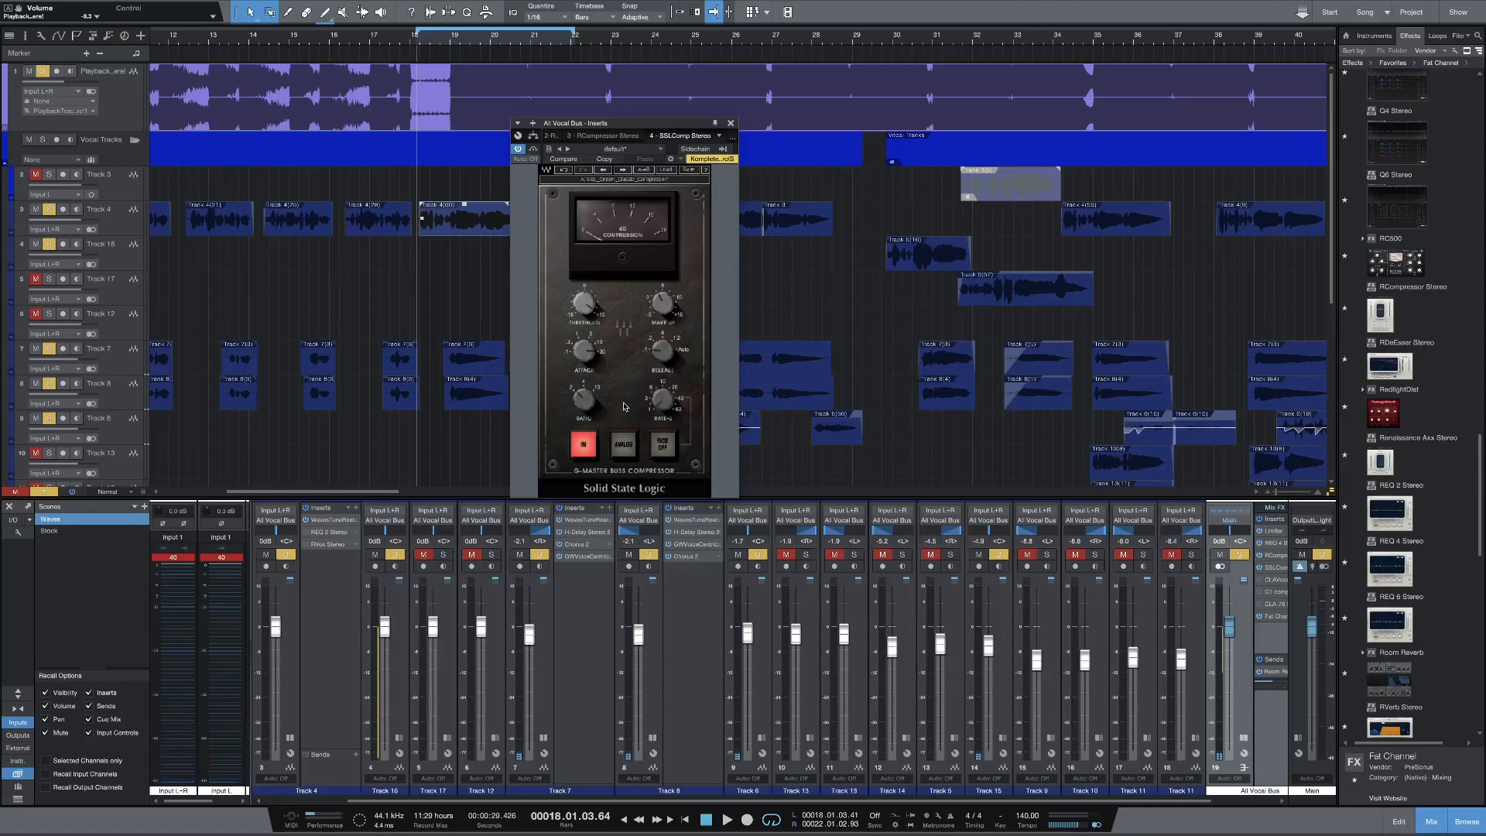
pyautogui.click(623, 443)
pyautogui.click(624, 443)
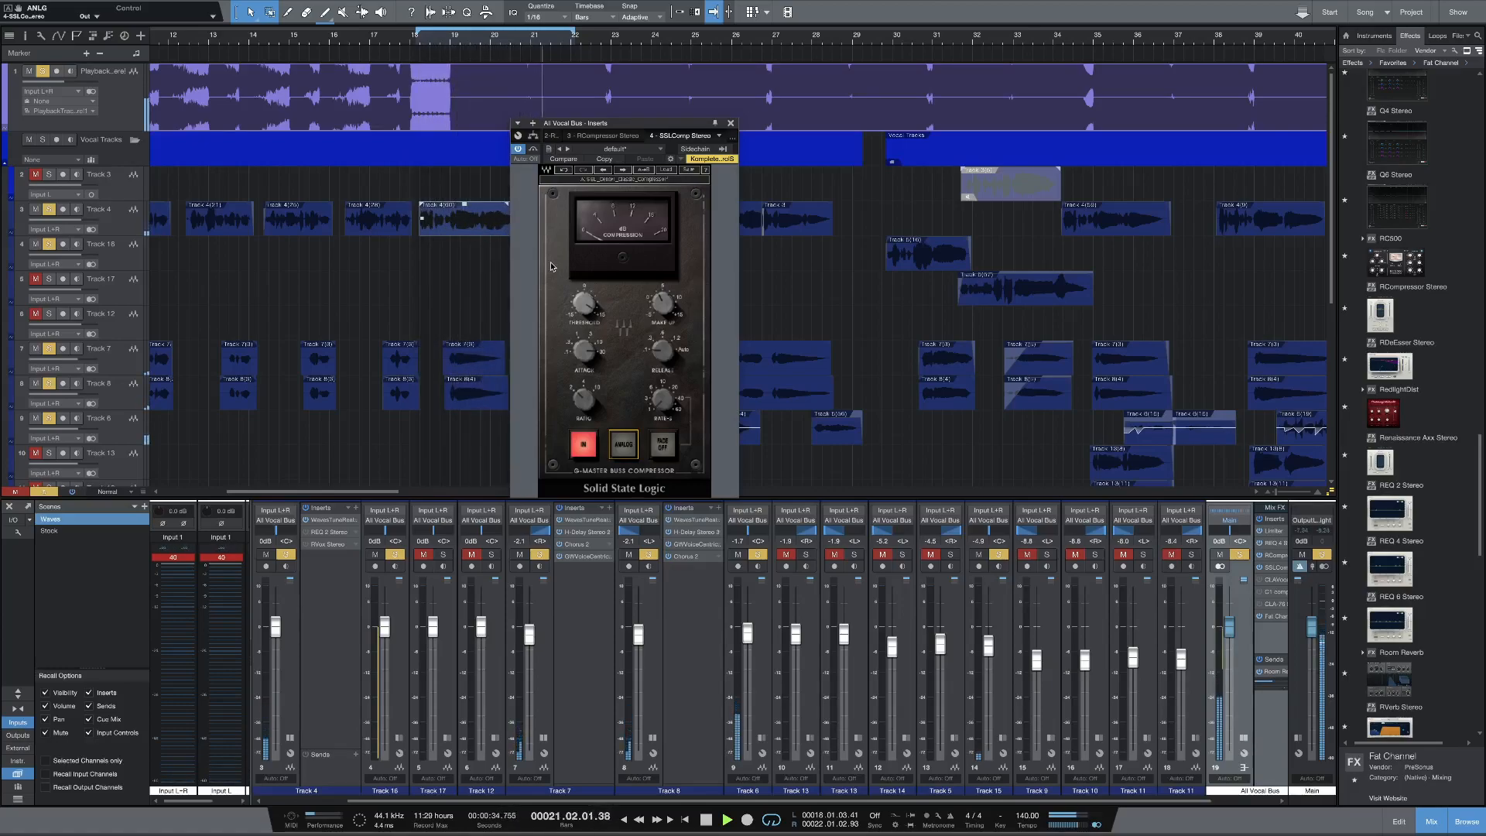
pyautogui.press('space')
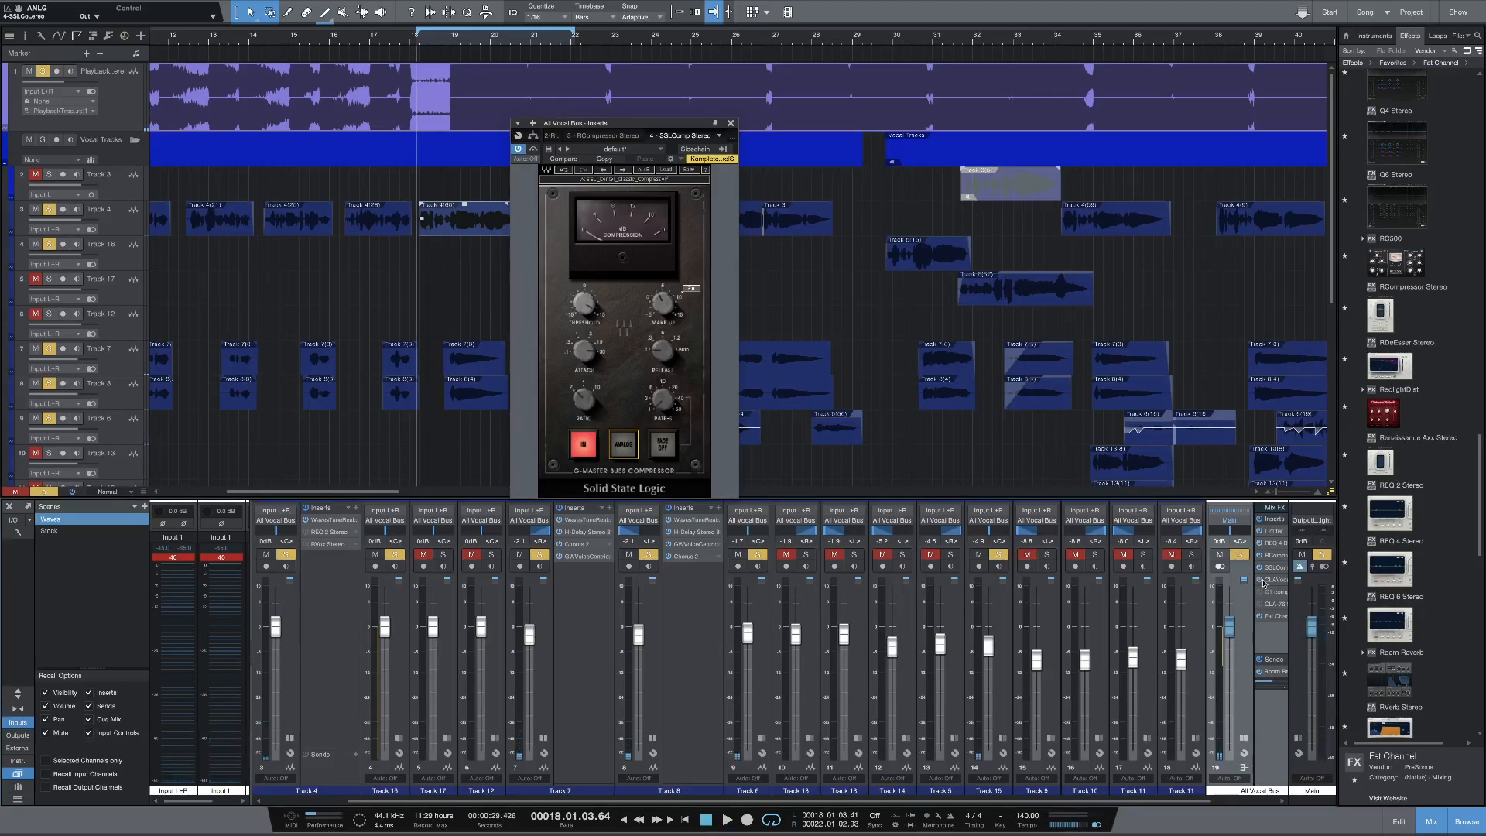
# Step: Enable and open the CLA Vocals on the All Vocal Bus and store its current settings as a named preset
pyautogui.doubleClick(1275, 580)
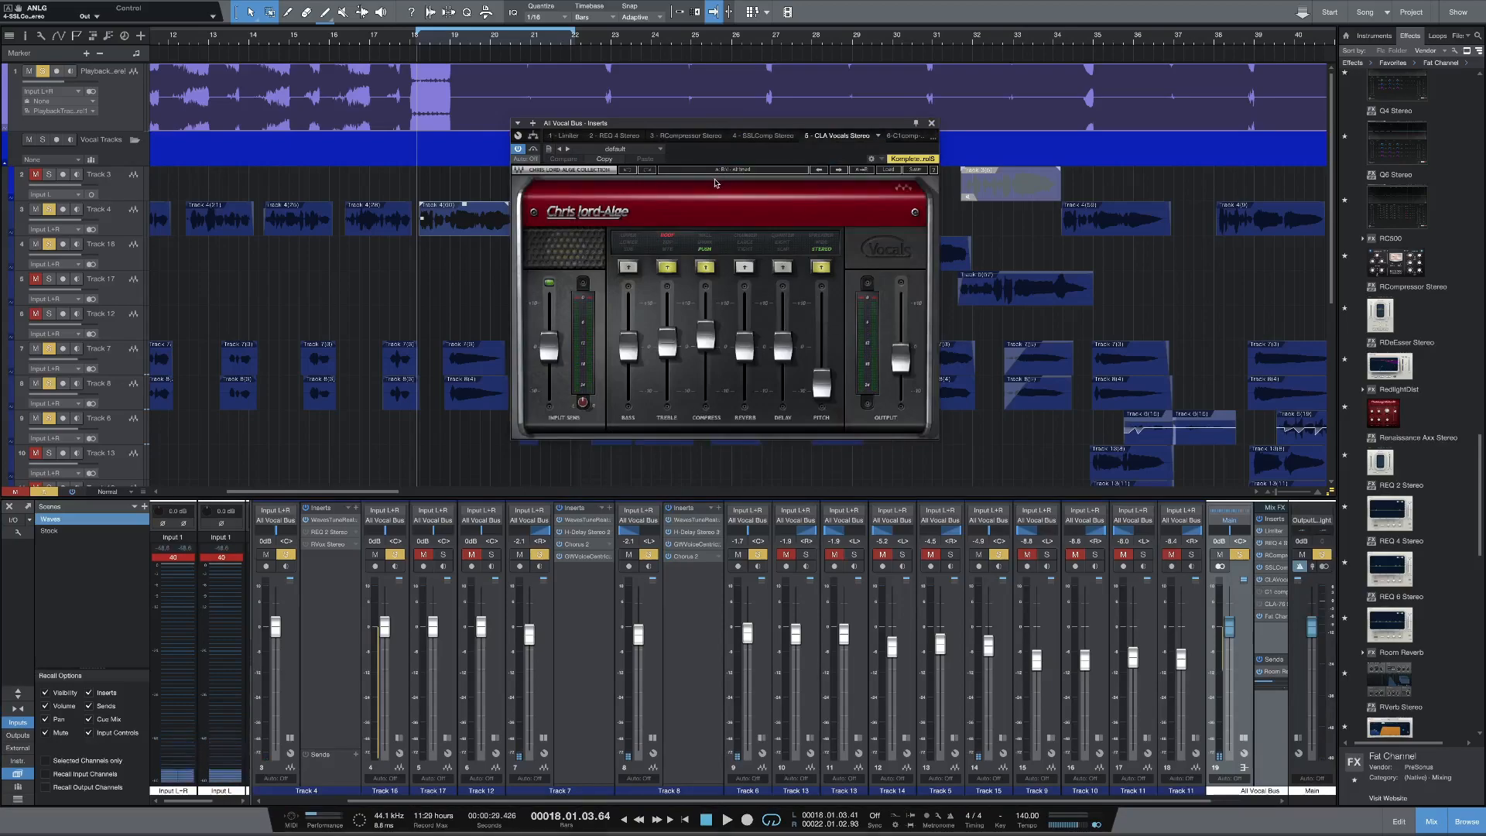
pyautogui.click(548, 149)
pyautogui.click(580, 164)
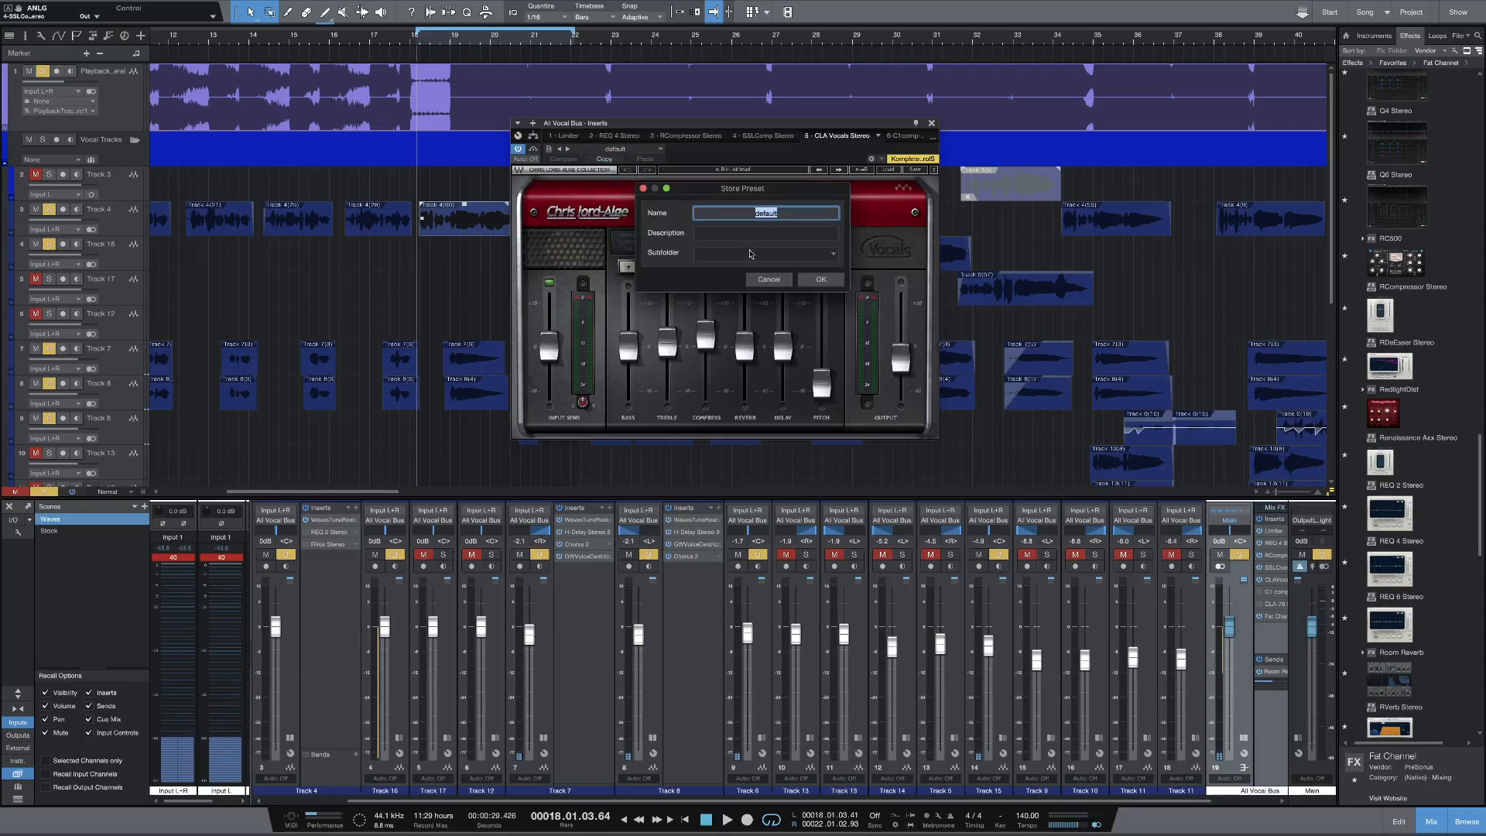
pyautogui.write('Zhonzell')
pyautogui.click(835, 281)
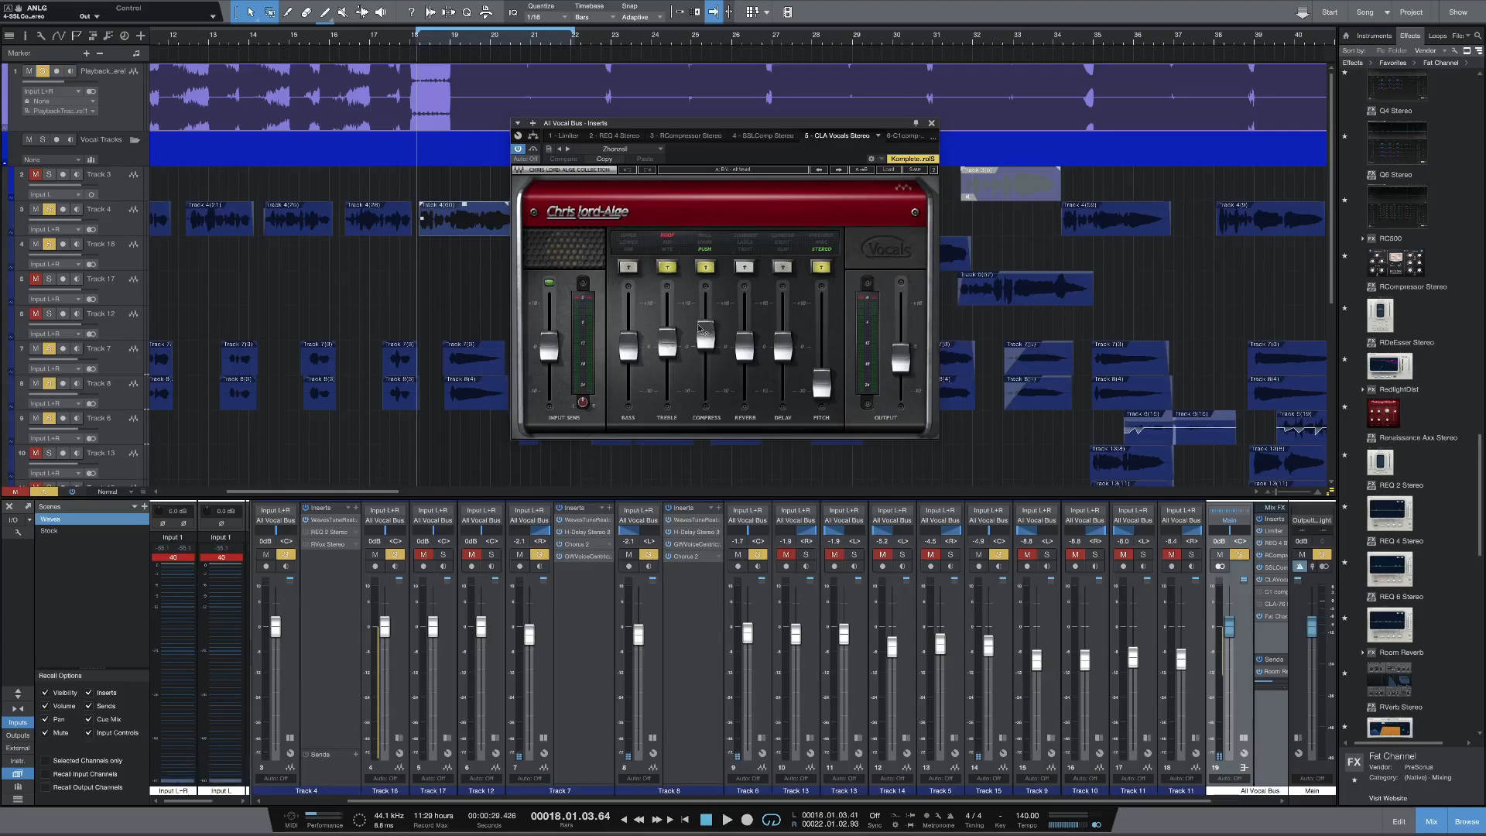
pyautogui.click(930, 123)
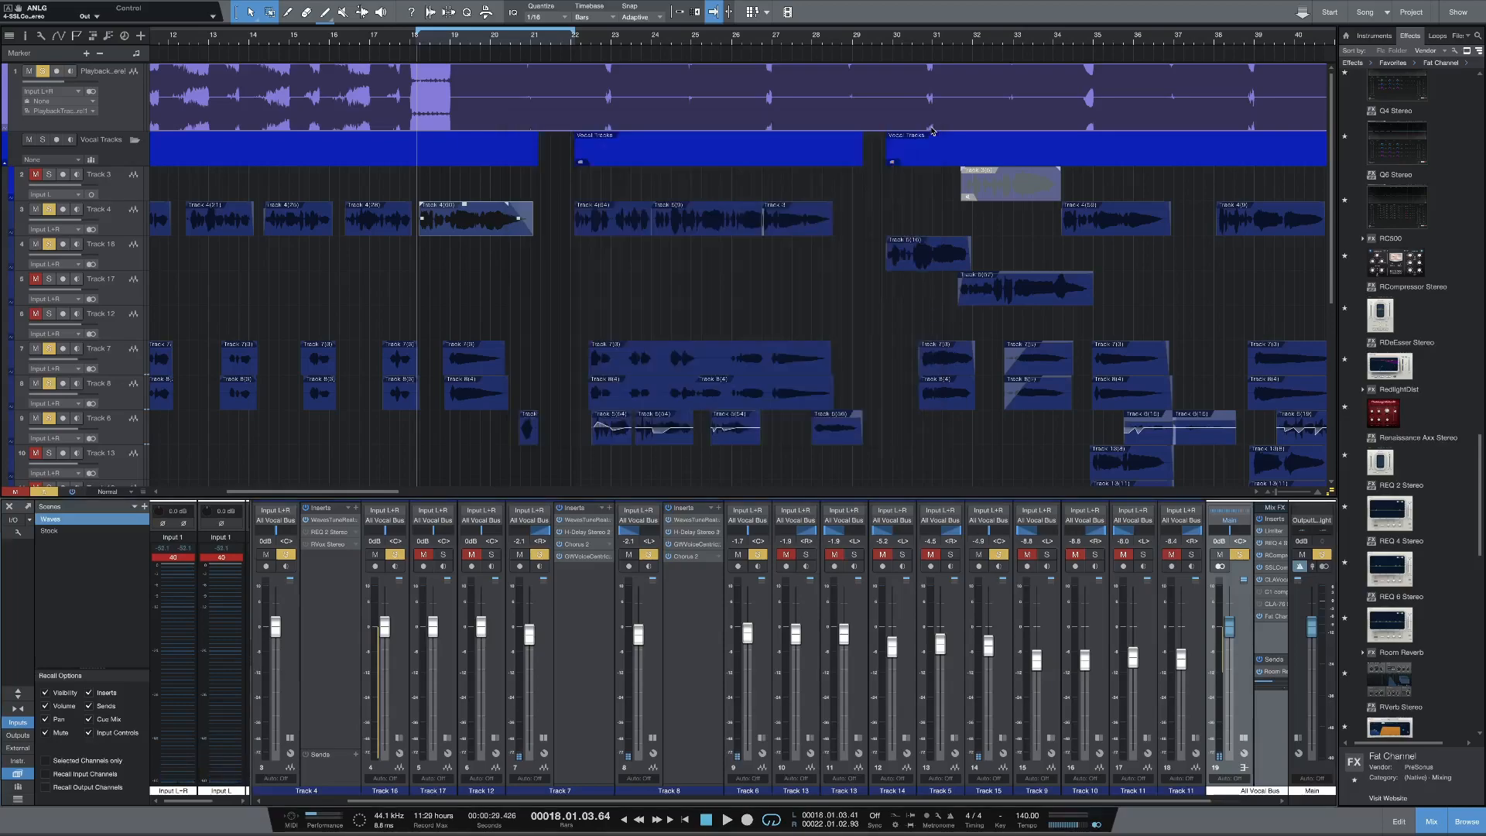
# Step: Enable and open the C1 comp-gate on the All Vocal Bus and audition the vocals through it from bar 18
pyautogui.click(1273, 593)
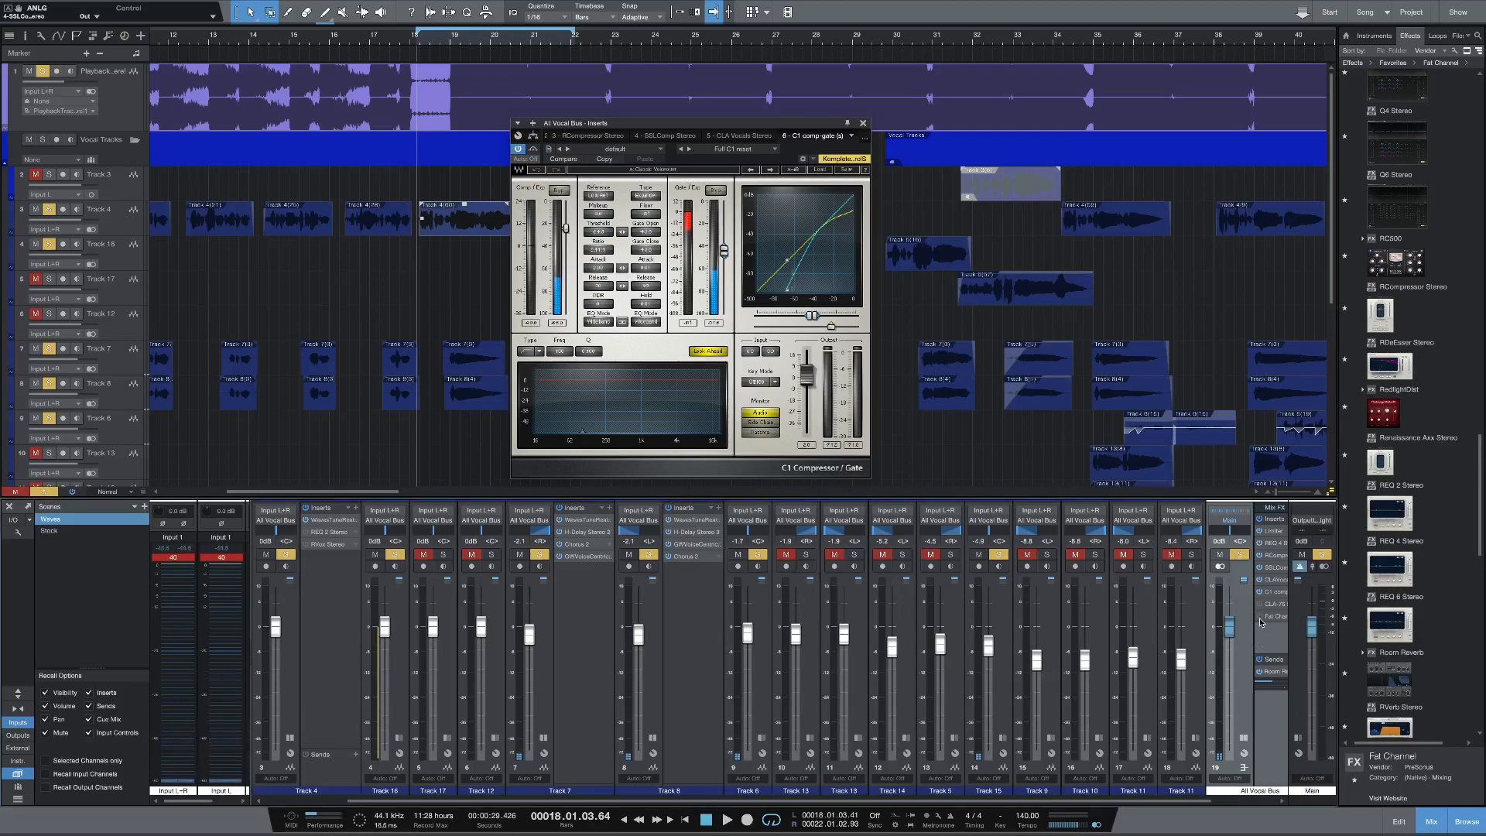
pyautogui.press('space')
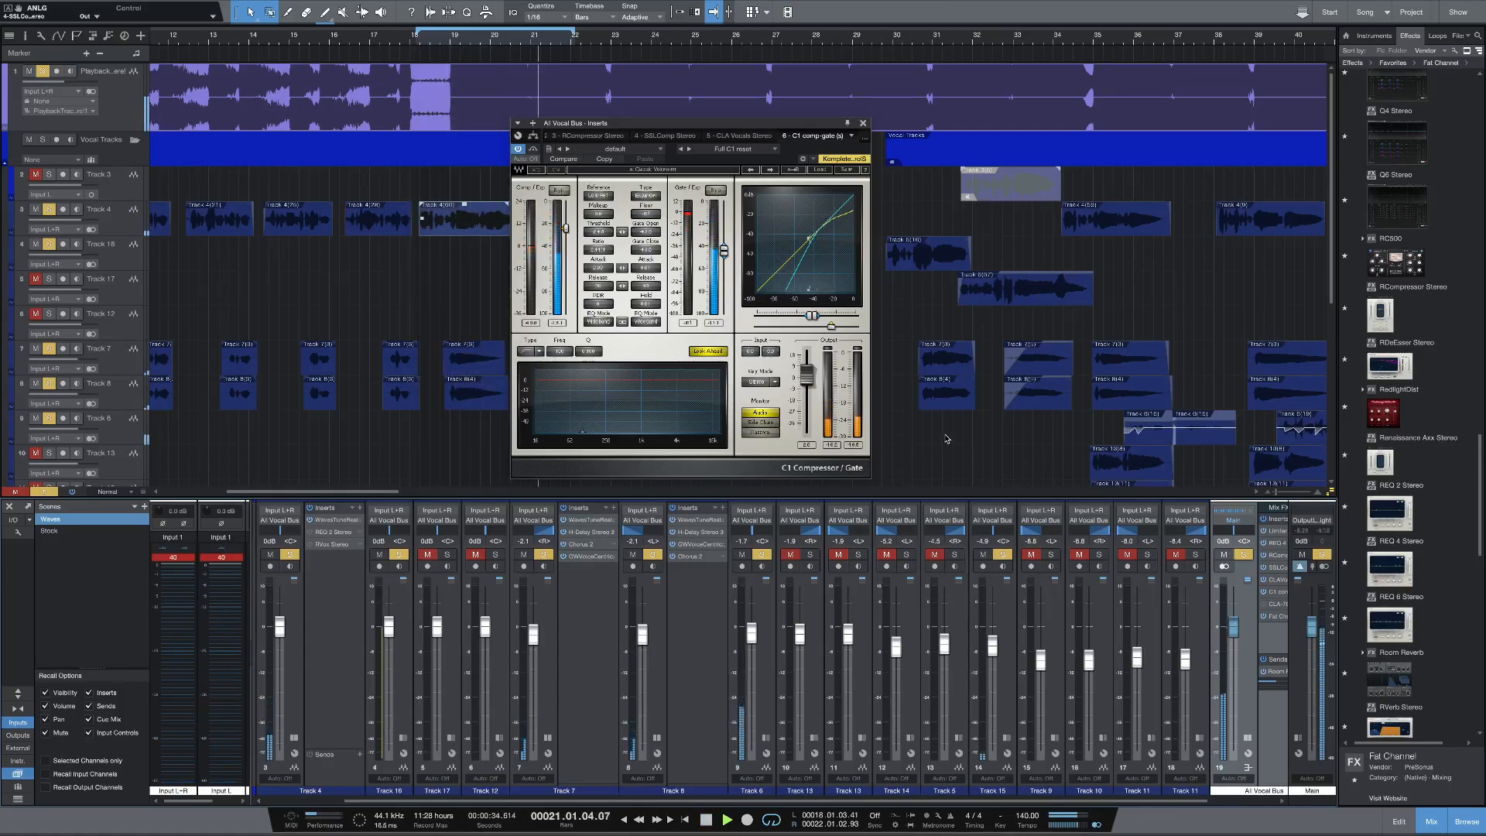
pyautogui.press('space')
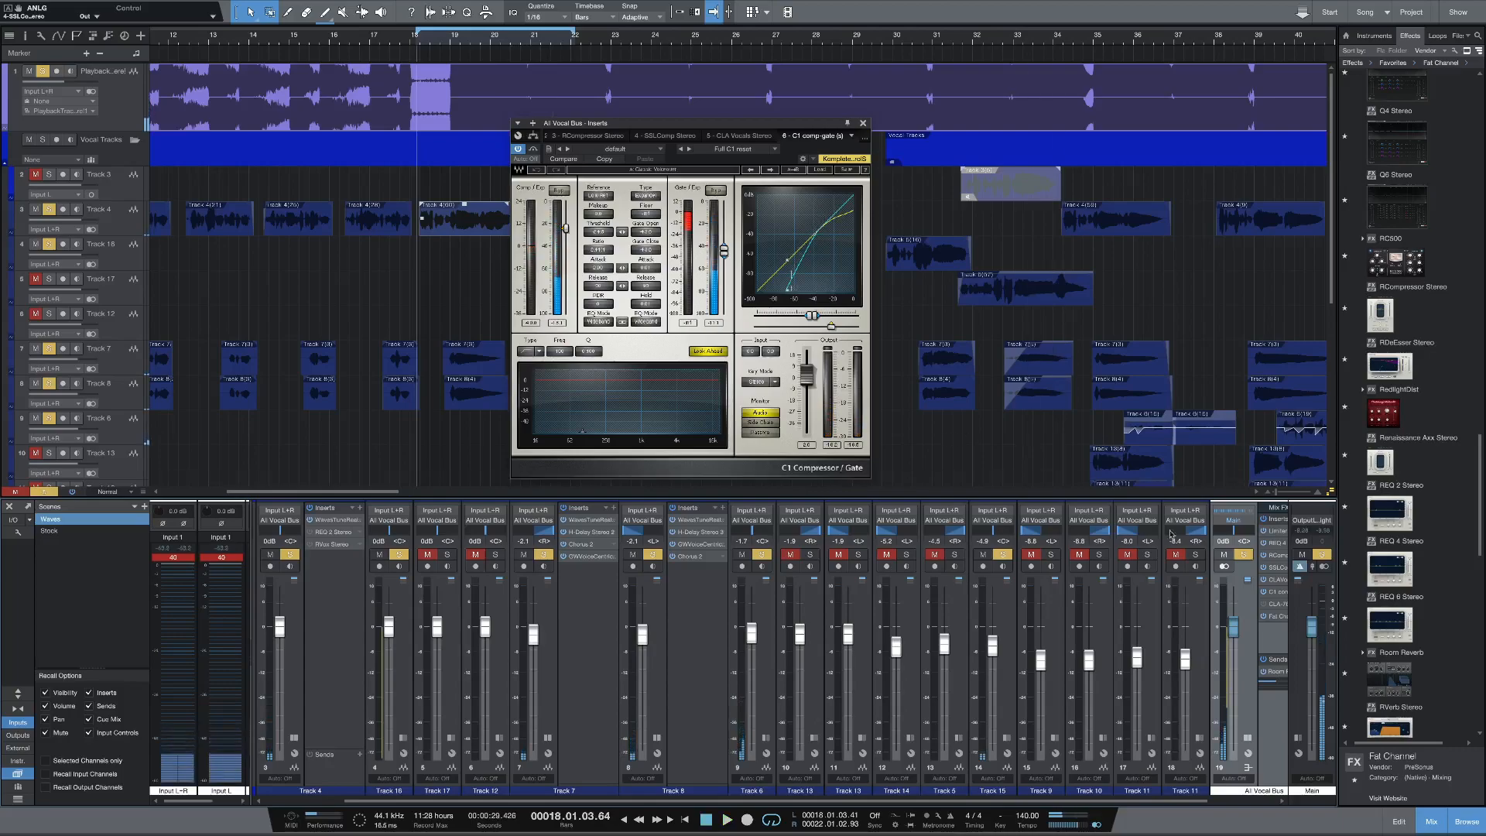
# Step: Enable and open the CLA-76 on the All Vocal Bus and audition the section from bar 18
pyautogui.click(1262, 603)
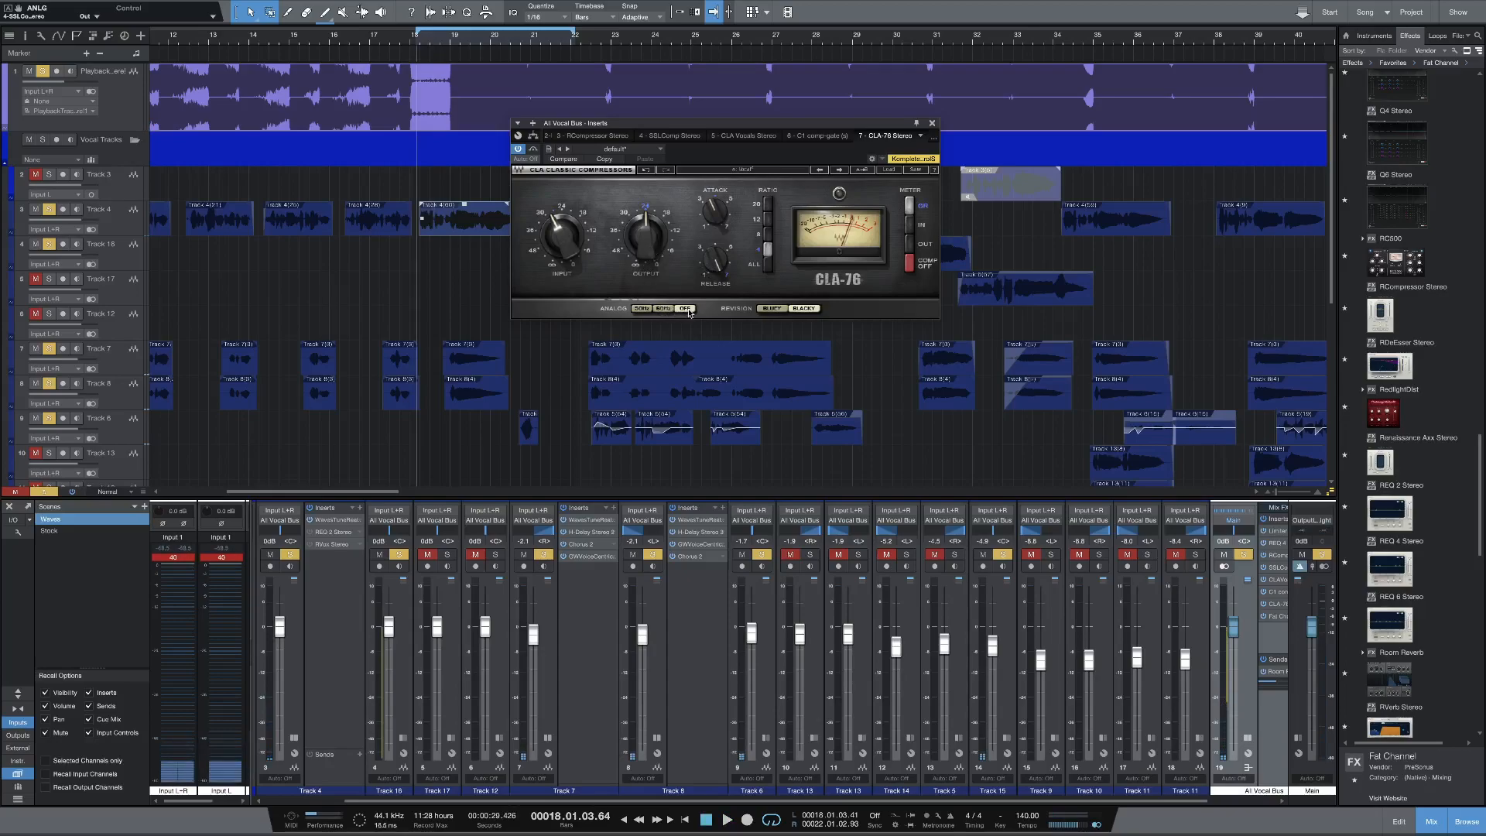
pyautogui.press('space')
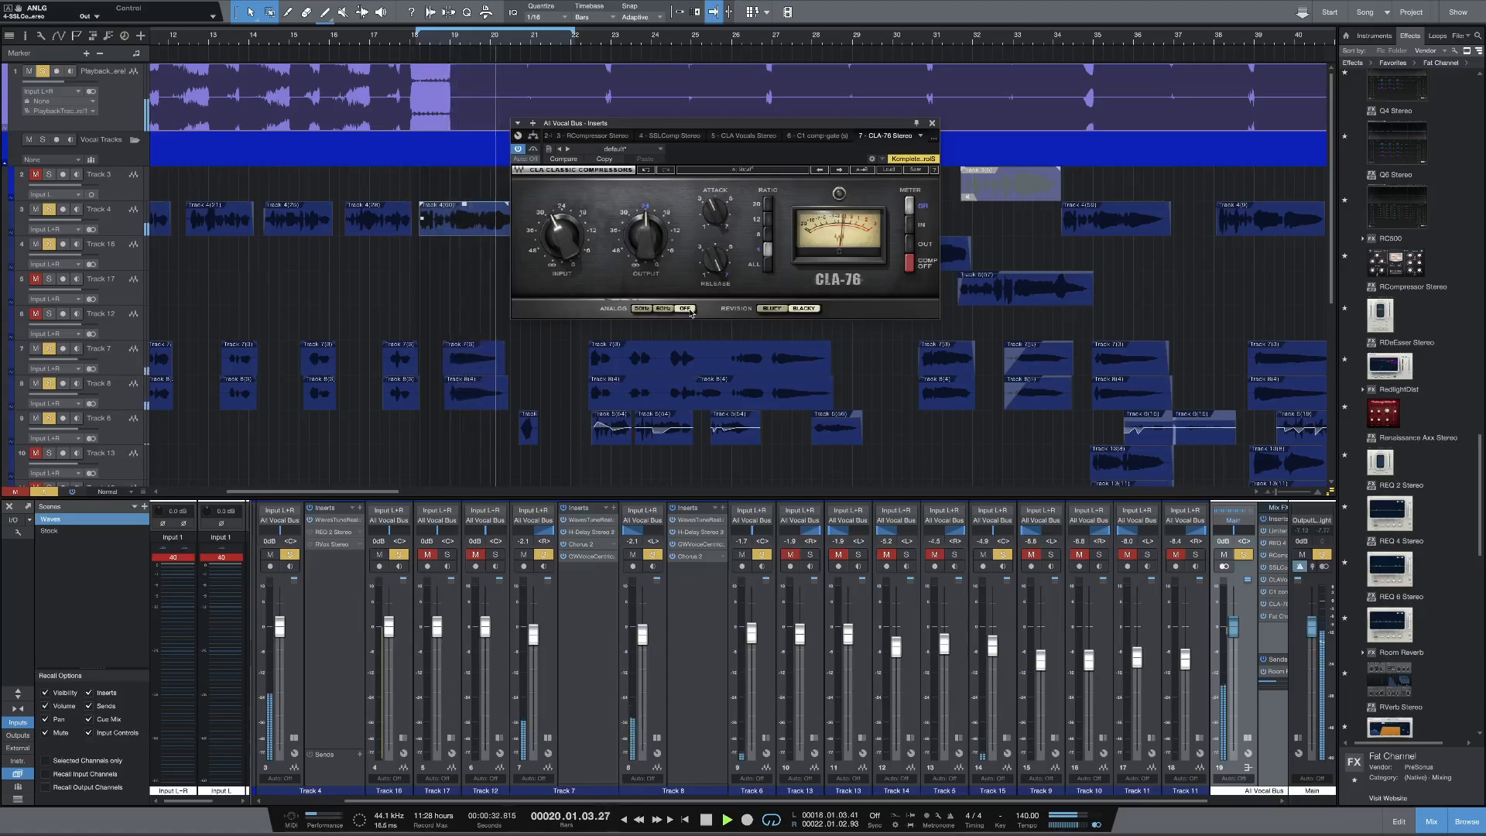
pyautogui.press('space')
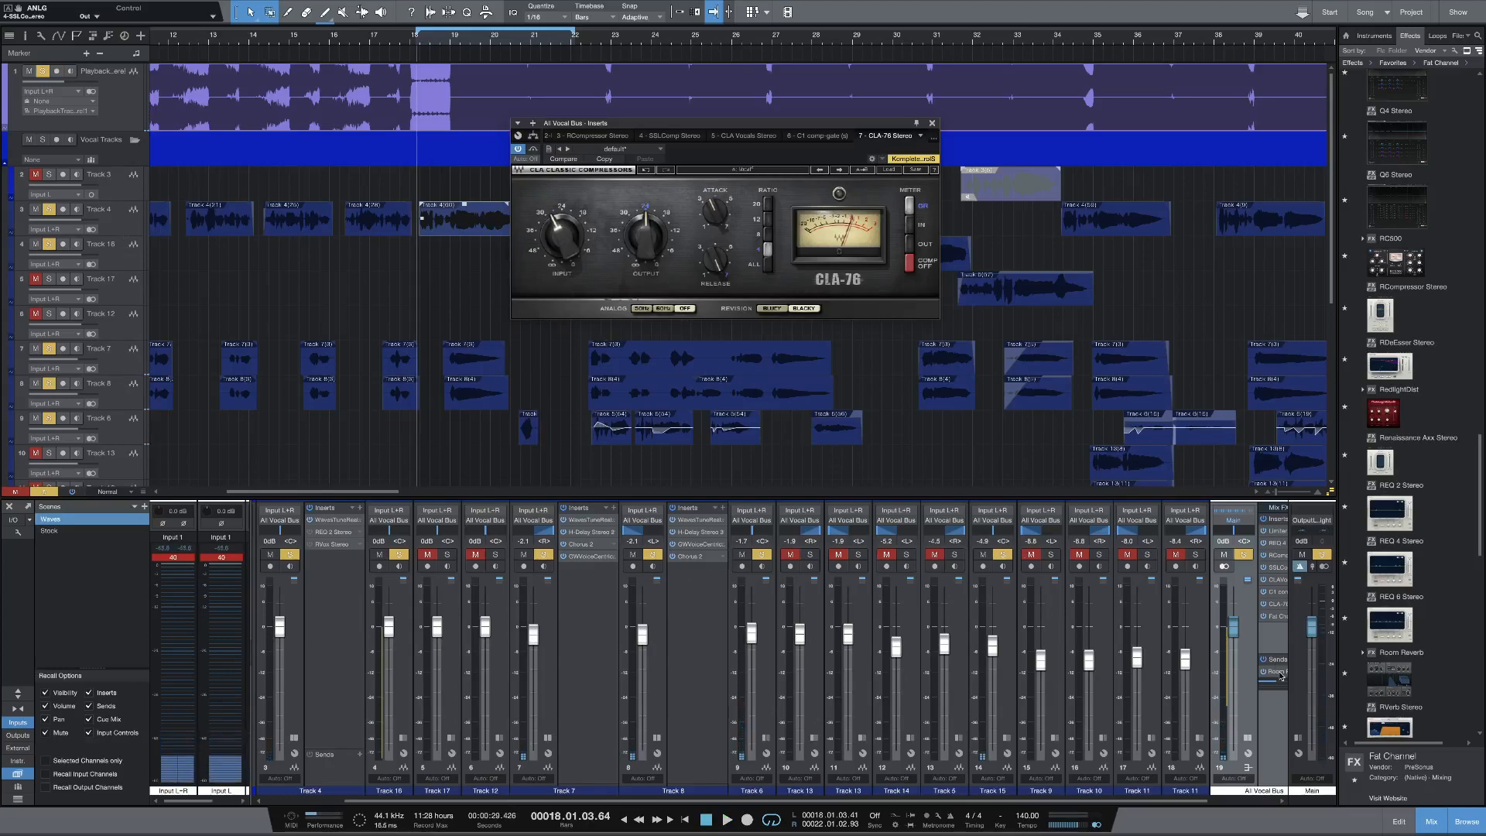
# Step: Review the All Vocal Bus's full insert chain and check the settings of its Limiter
pyautogui.moveTo(1106, 800); pyautogui.dragTo(1191, 800)
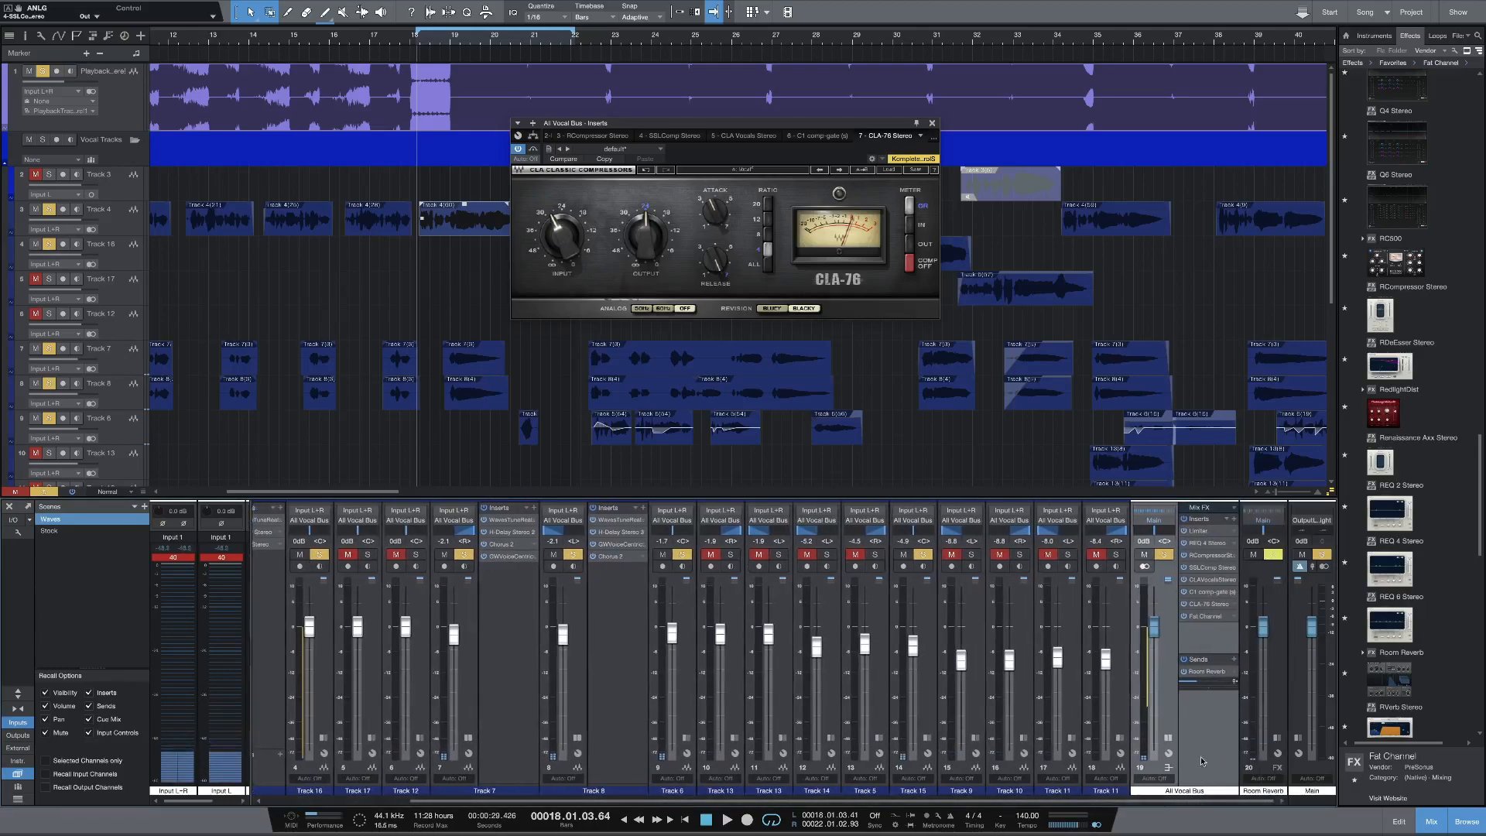
pyautogui.click(1200, 532)
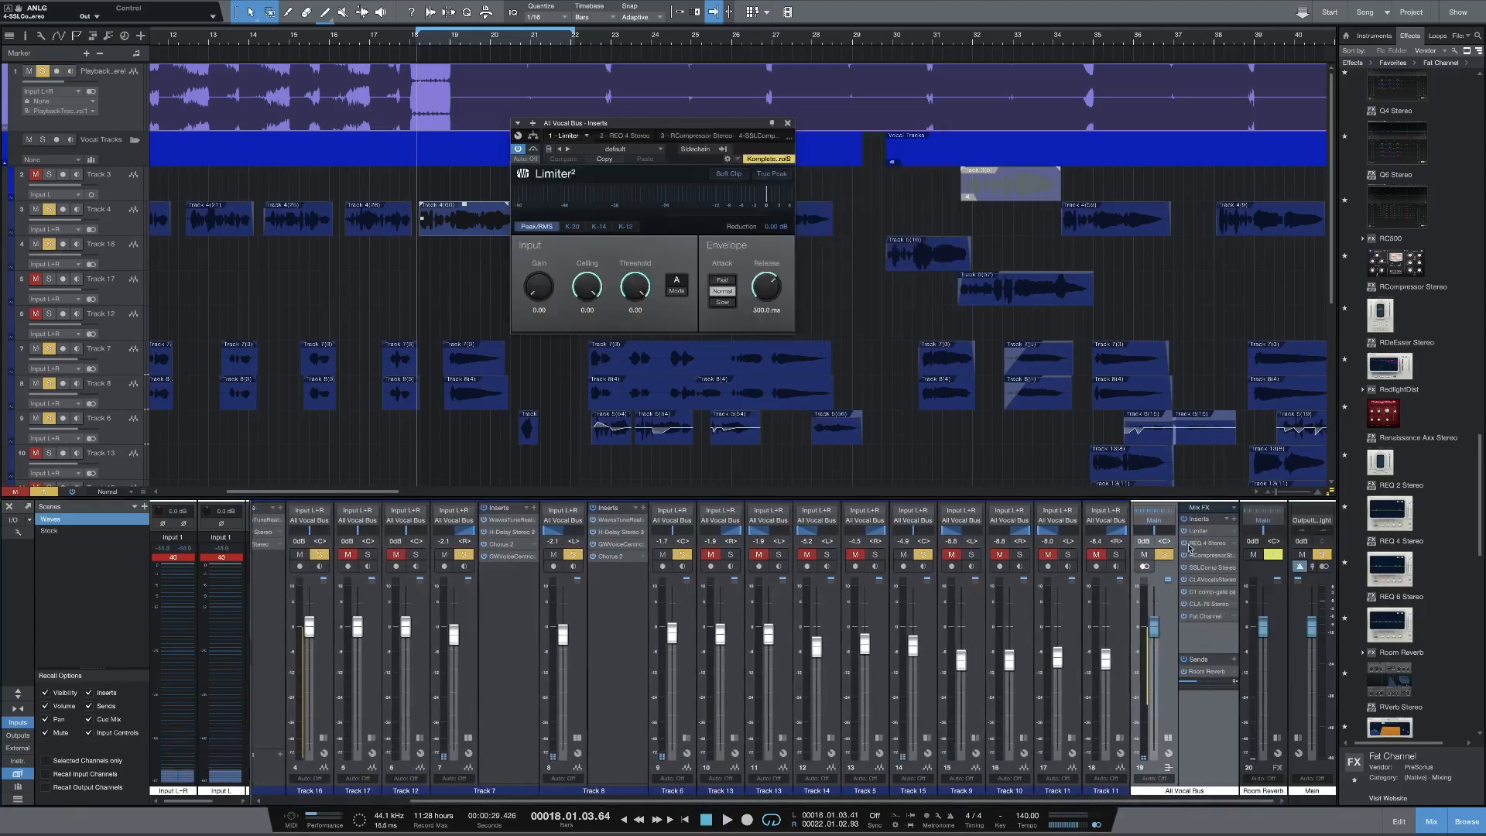
pyautogui.click(786, 126)
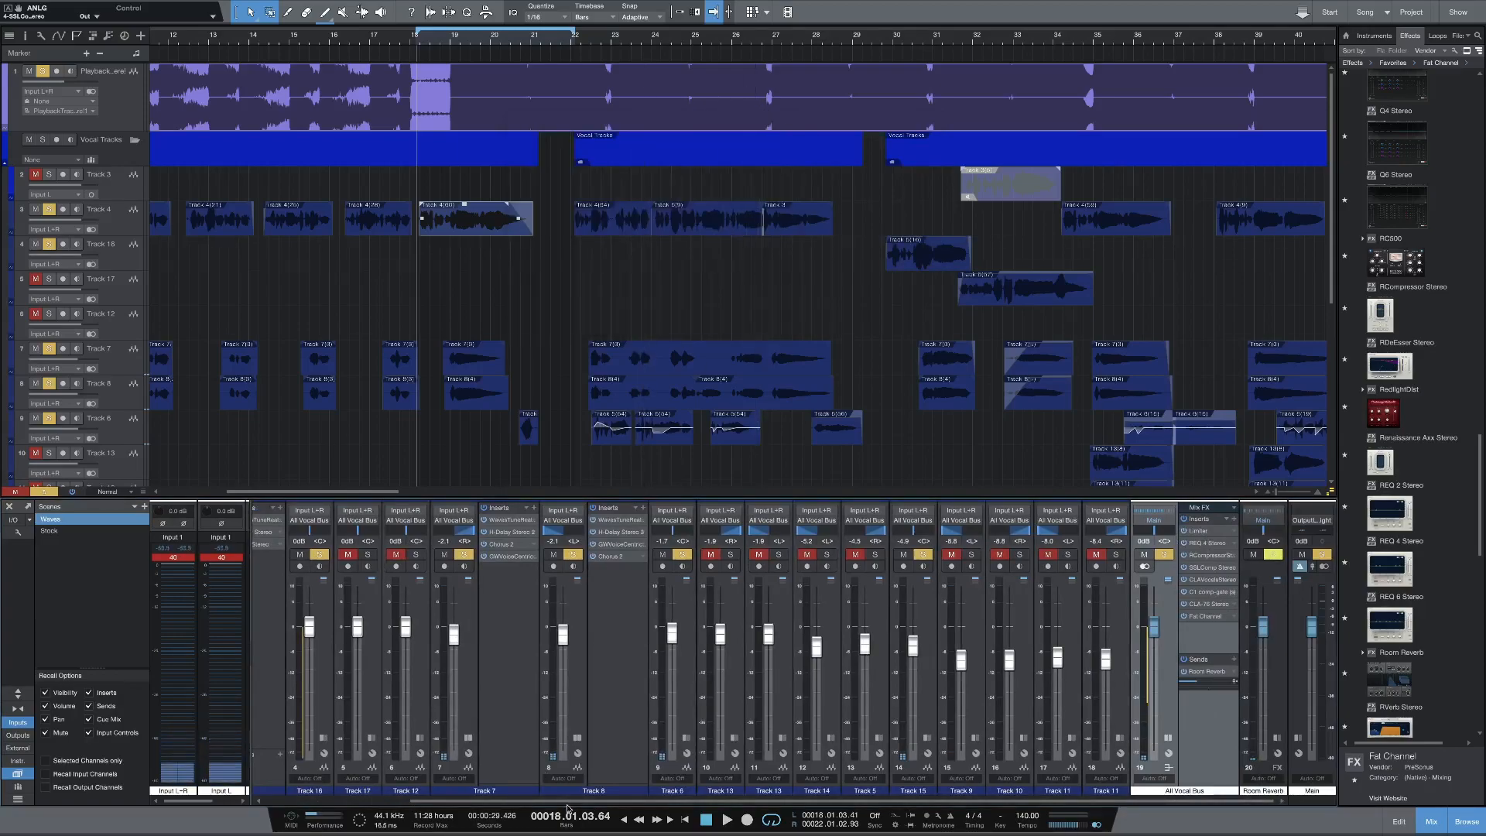
# Step: Select Track 4 and inspect the speed, note transition and scale settings of its Waves Tune Real-Time
pyautogui.moveTo(534, 802); pyautogui.dragTo(433, 803)
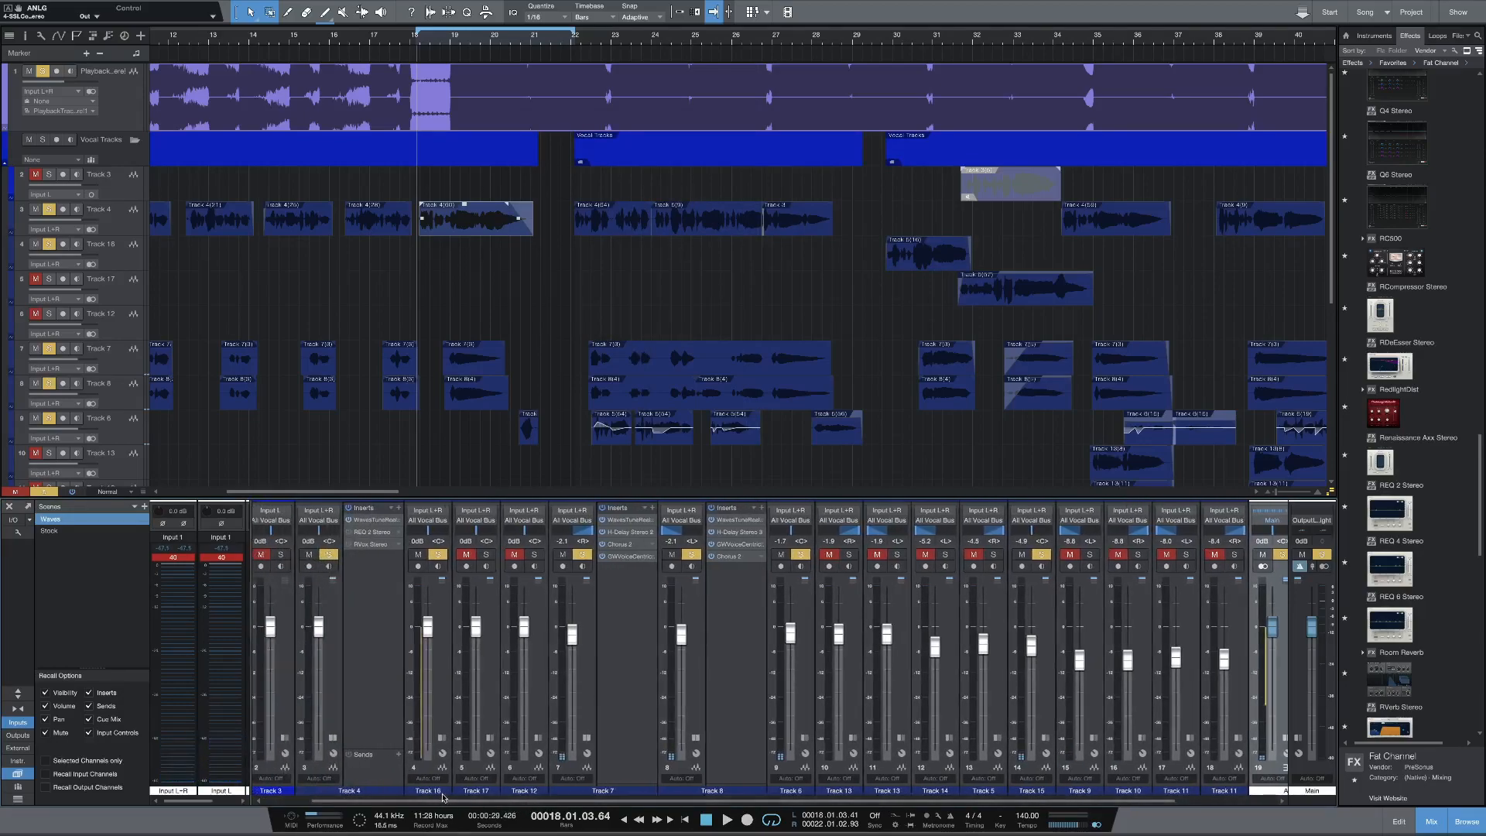
pyautogui.click(121, 220)
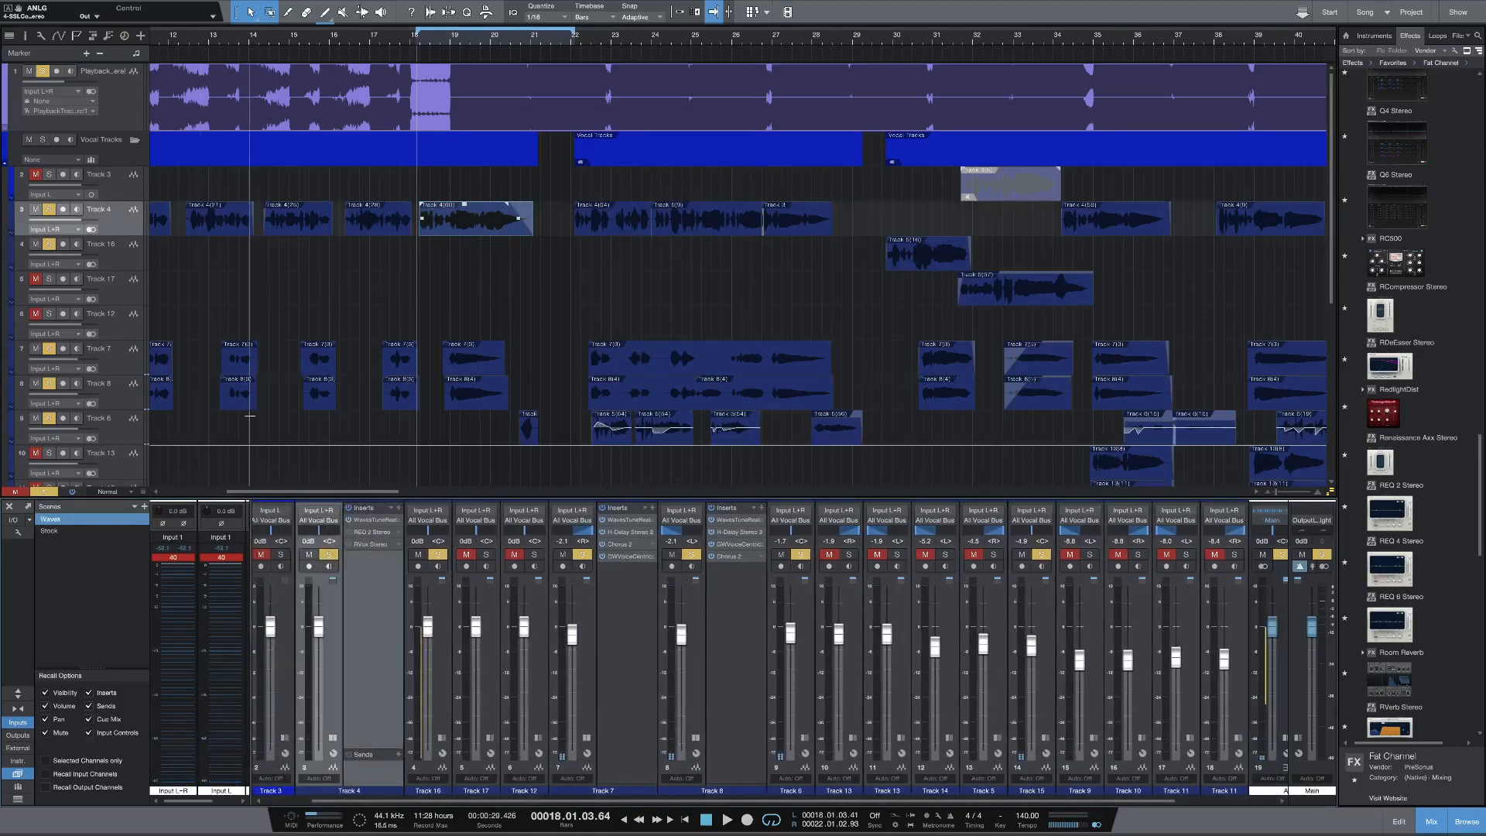
pyautogui.hscroll(1, 370, 529)
pyautogui.click(370, 526)
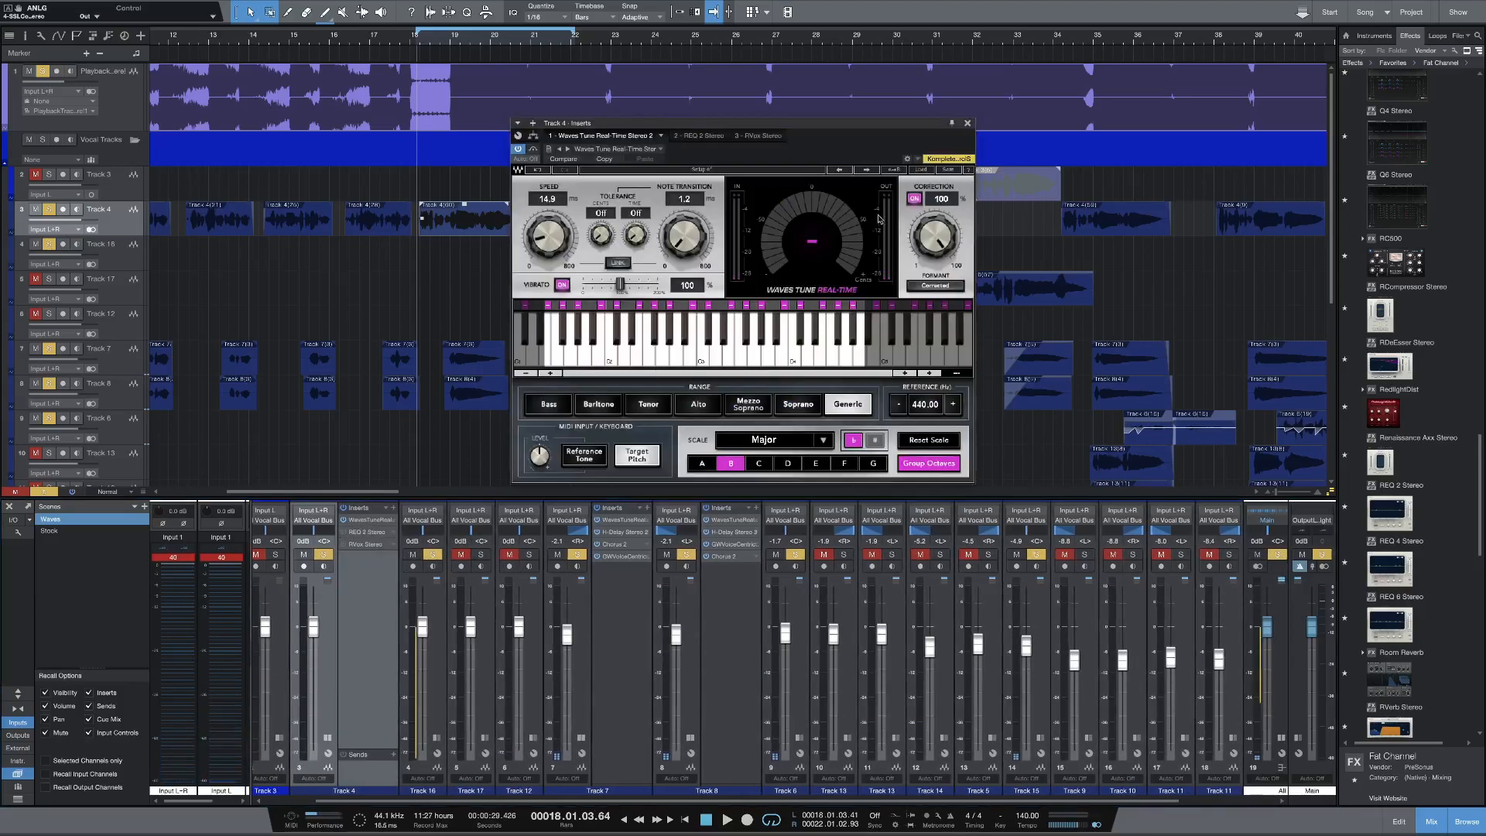
pyautogui.click(967, 122)
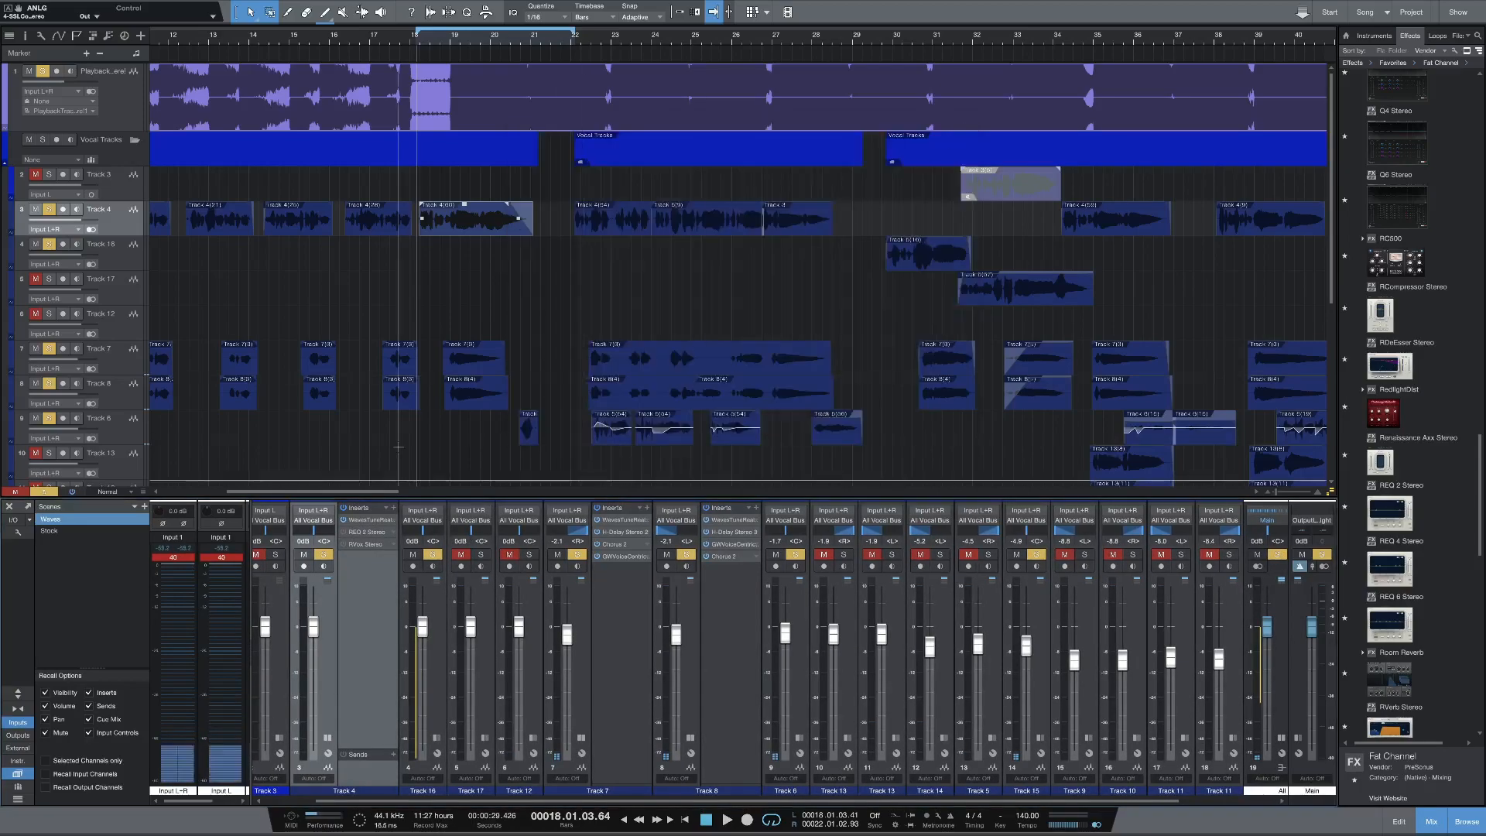
pyautogui.click(376, 526)
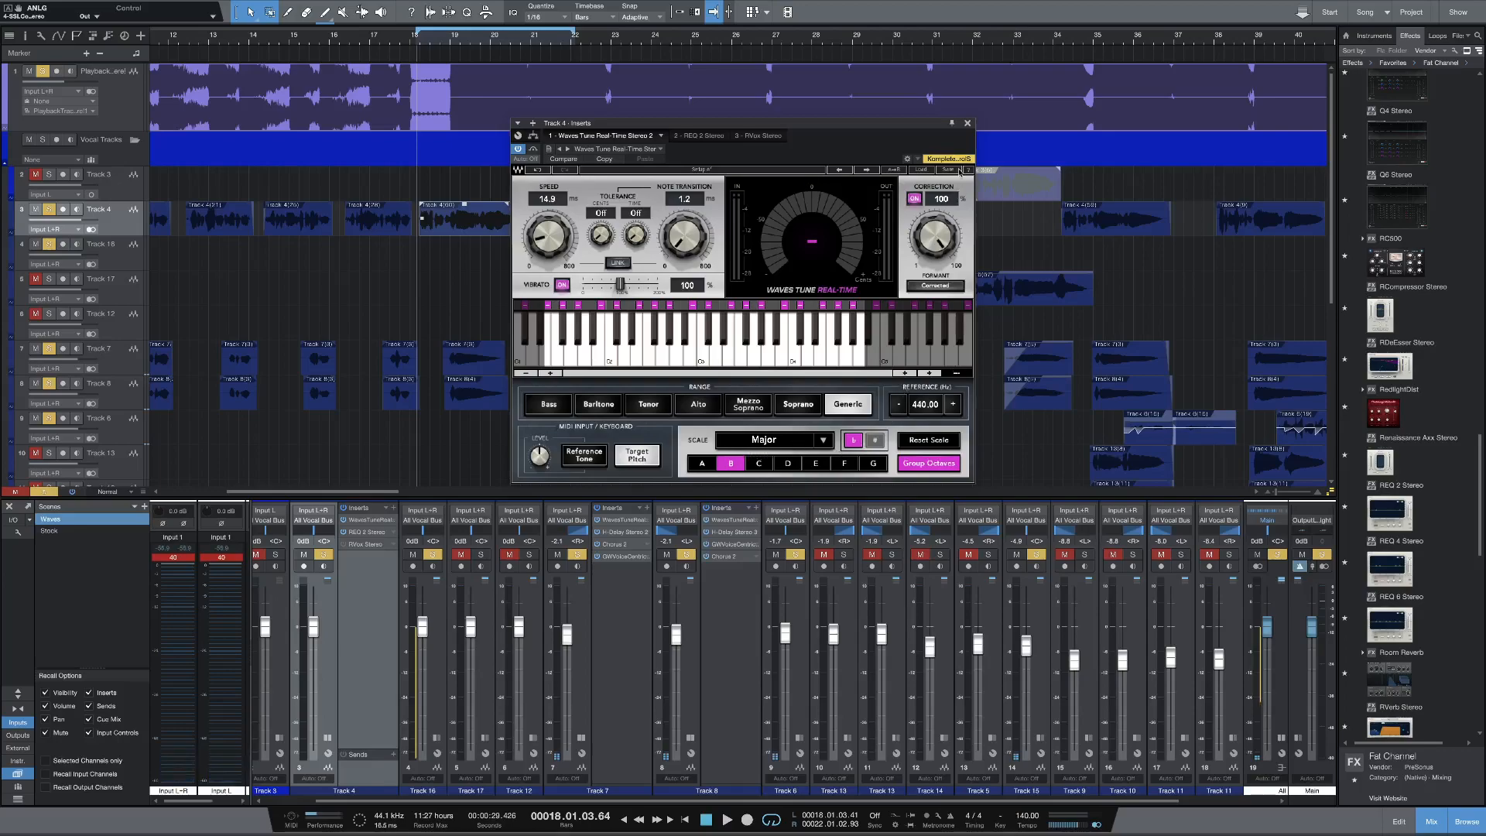
pyautogui.click(967, 124)
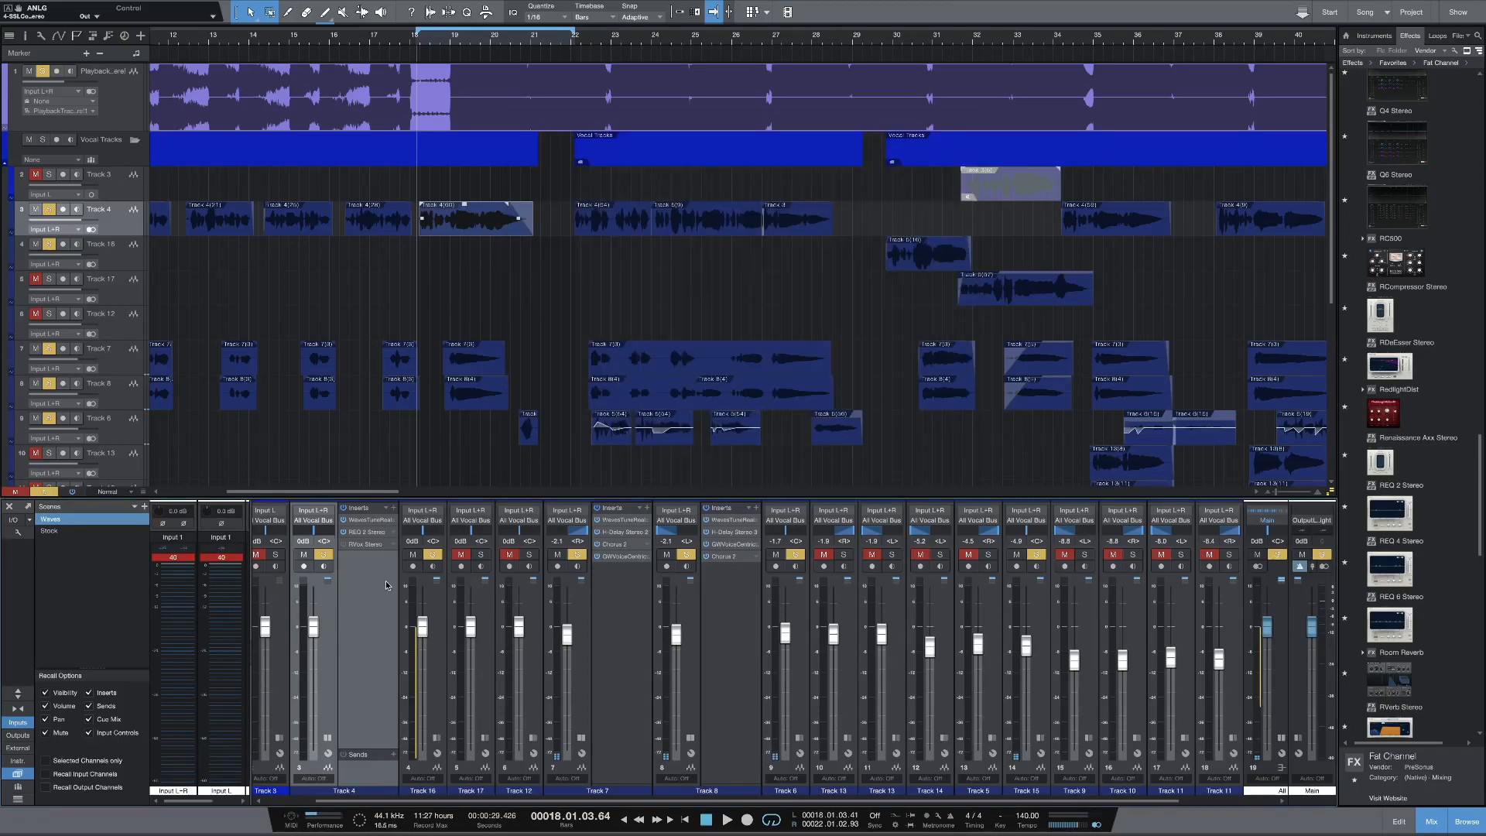
# Step: Open the REQ 2 on Track 4 and audition the vocal through it from bar 18
pyautogui.click(360, 536)
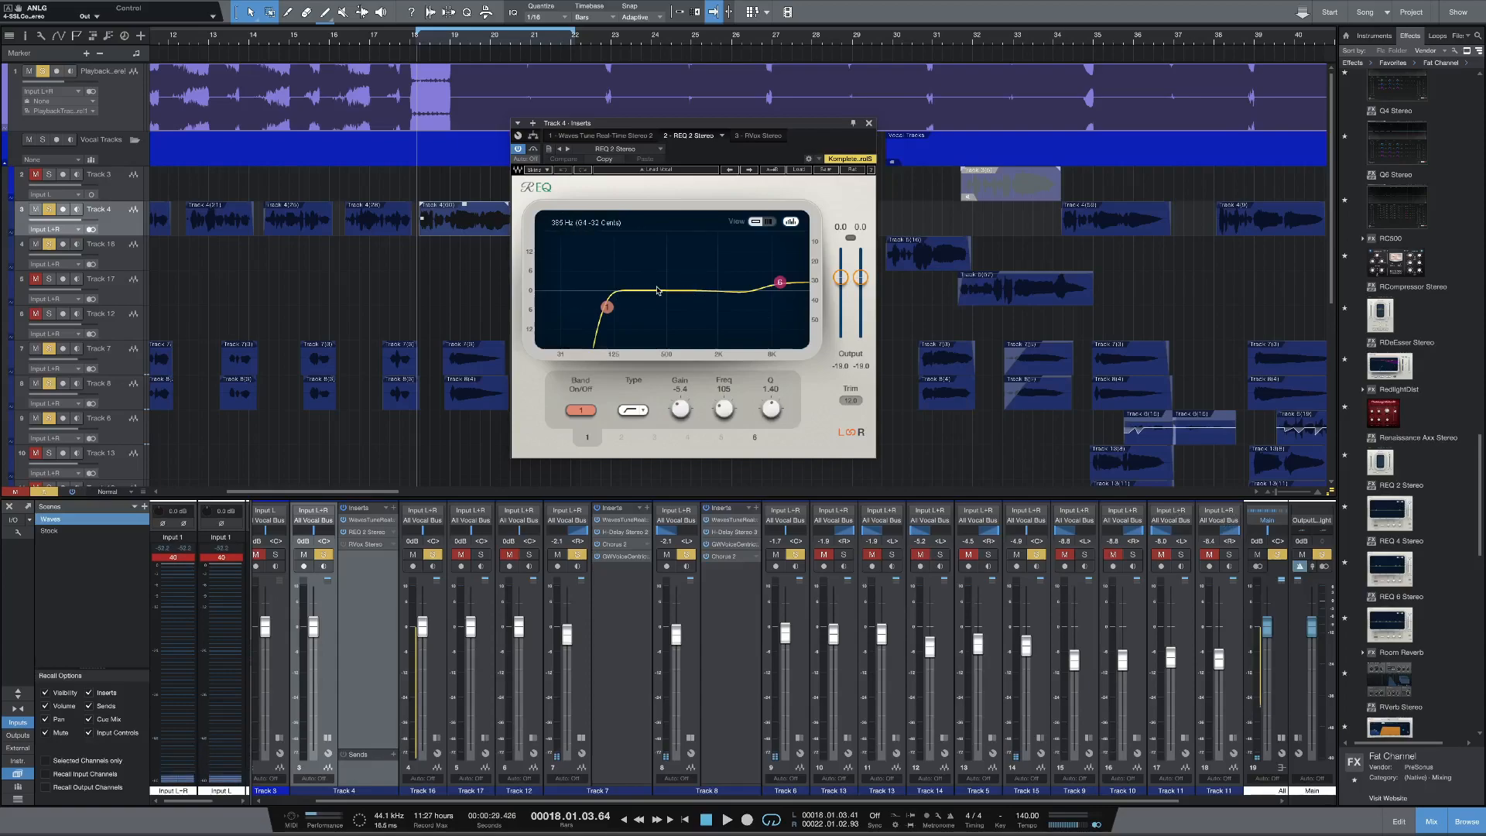
pyautogui.click(408, 43)
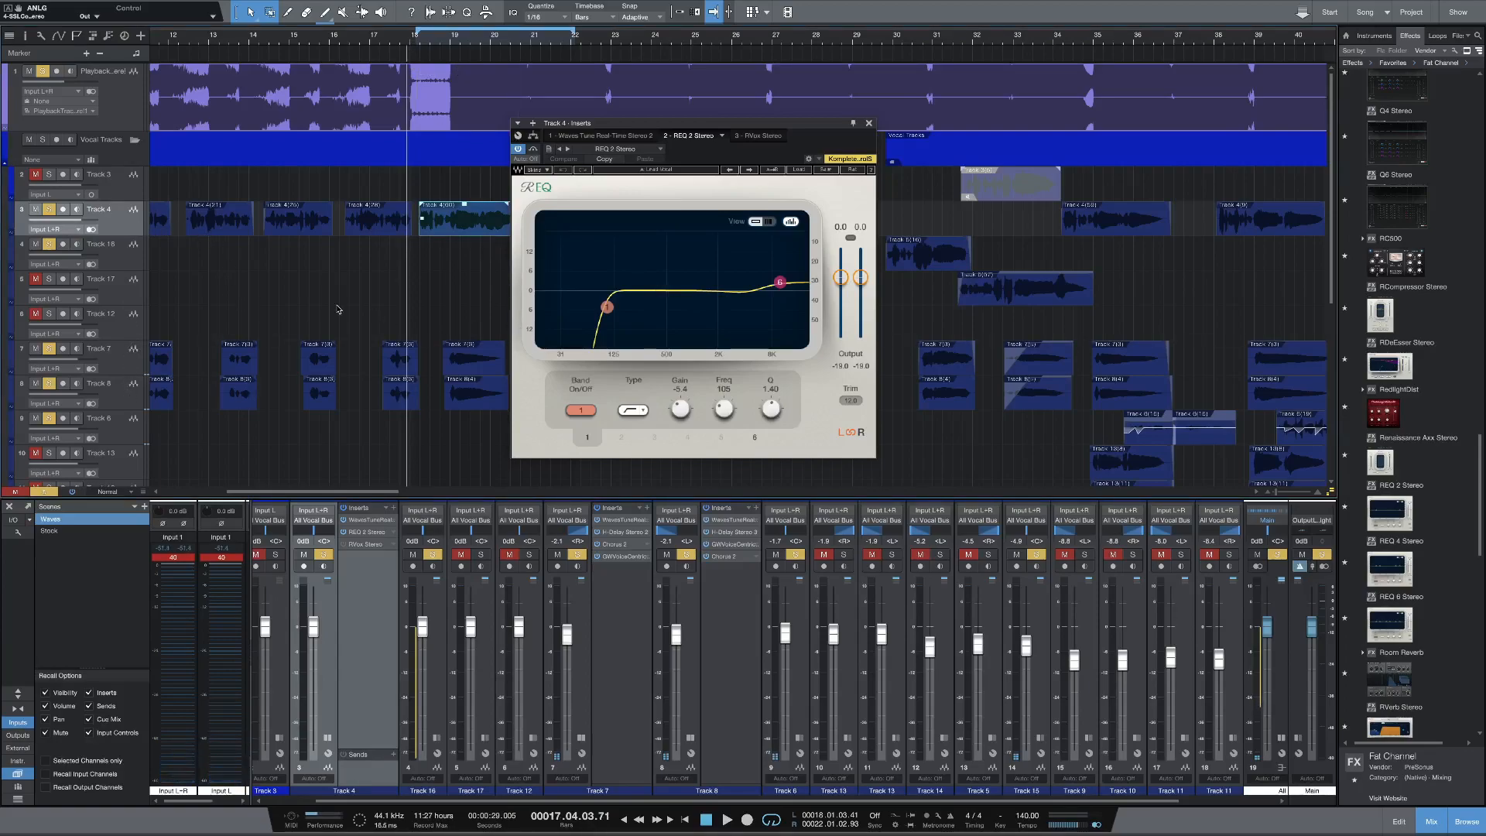
pyautogui.click(416, 38)
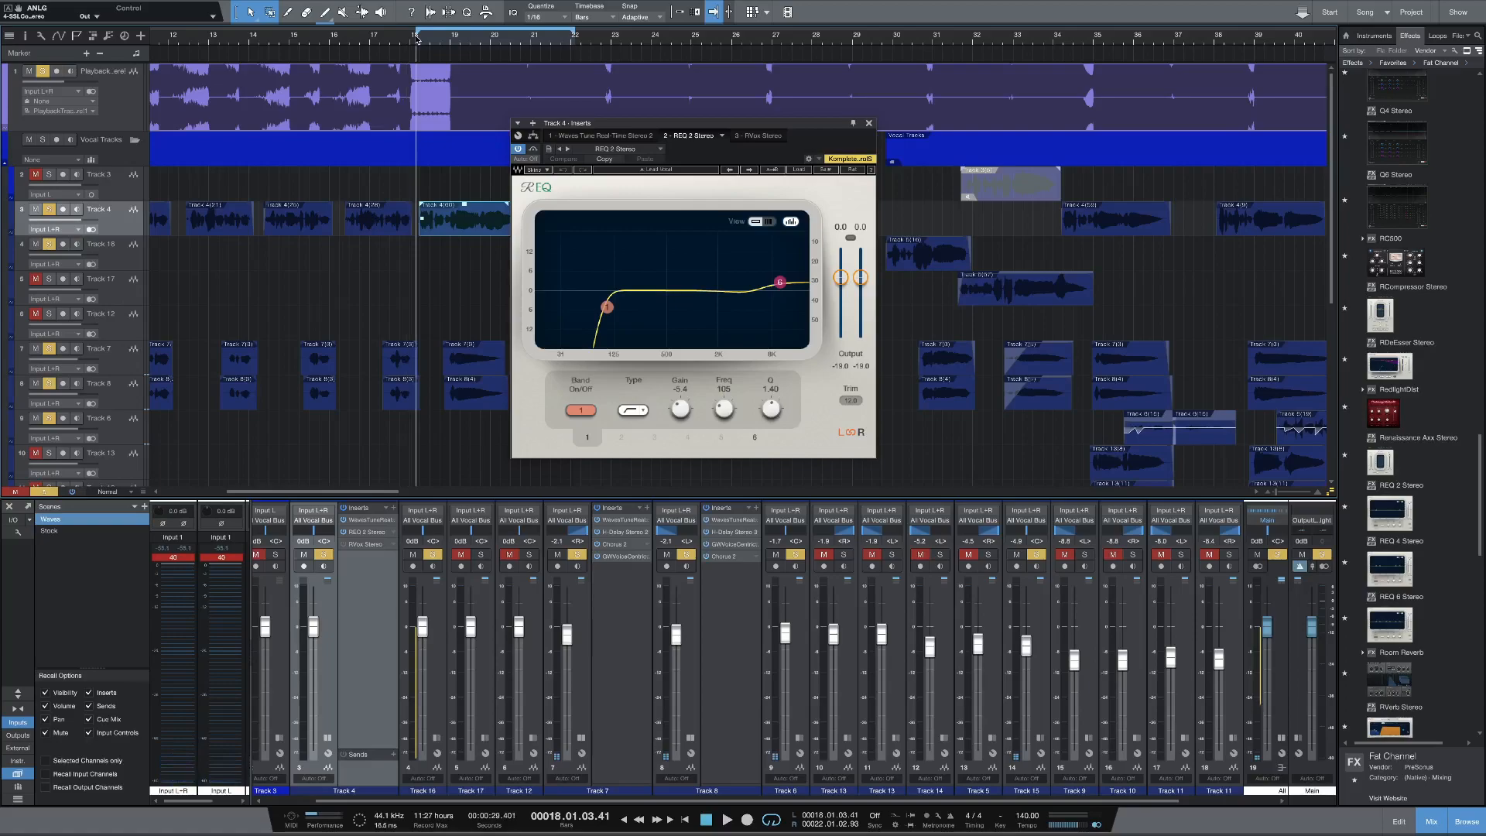
pyautogui.press('space')
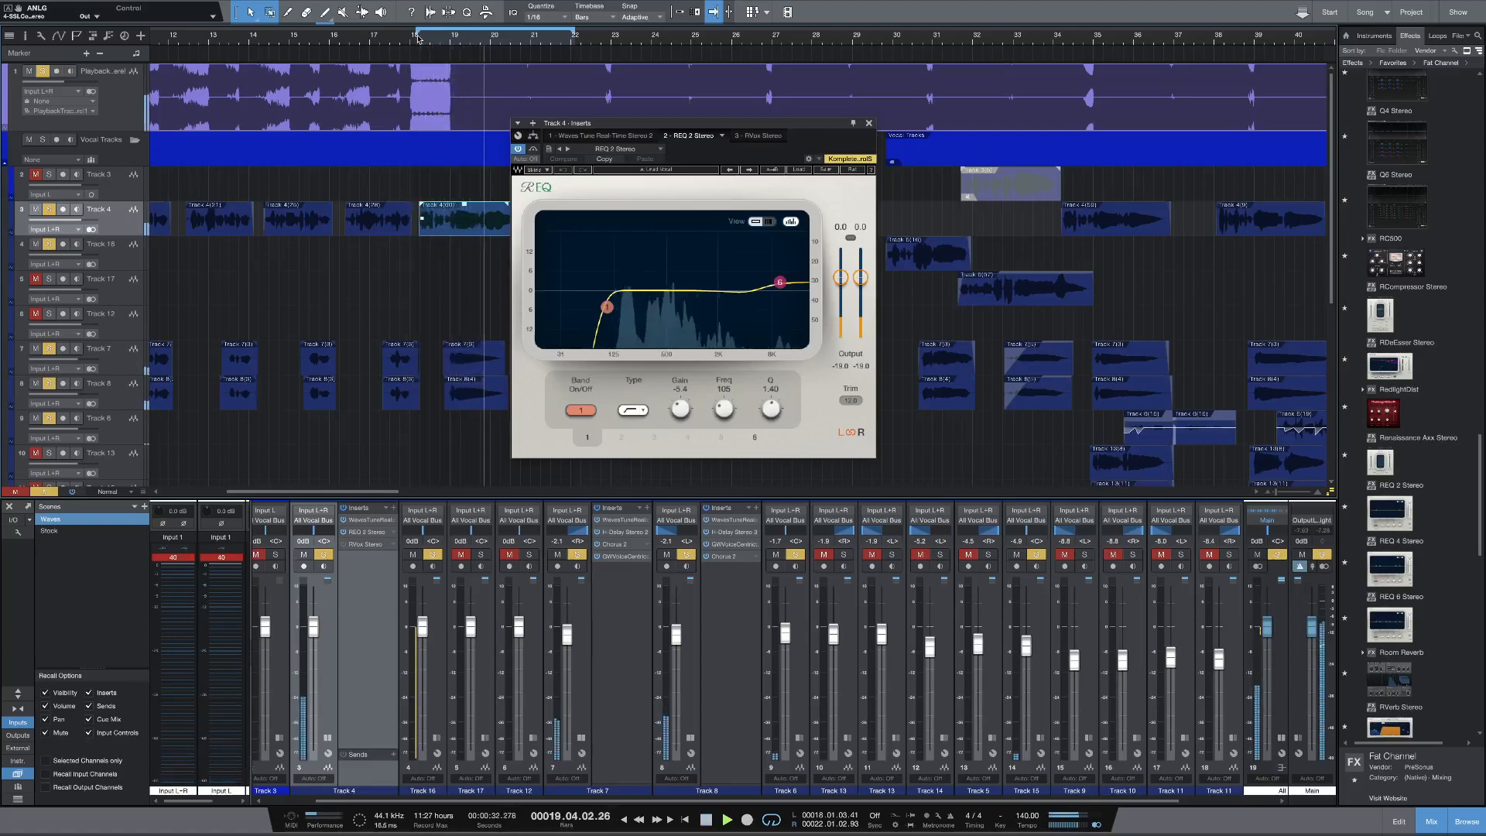
pyautogui.press('space')
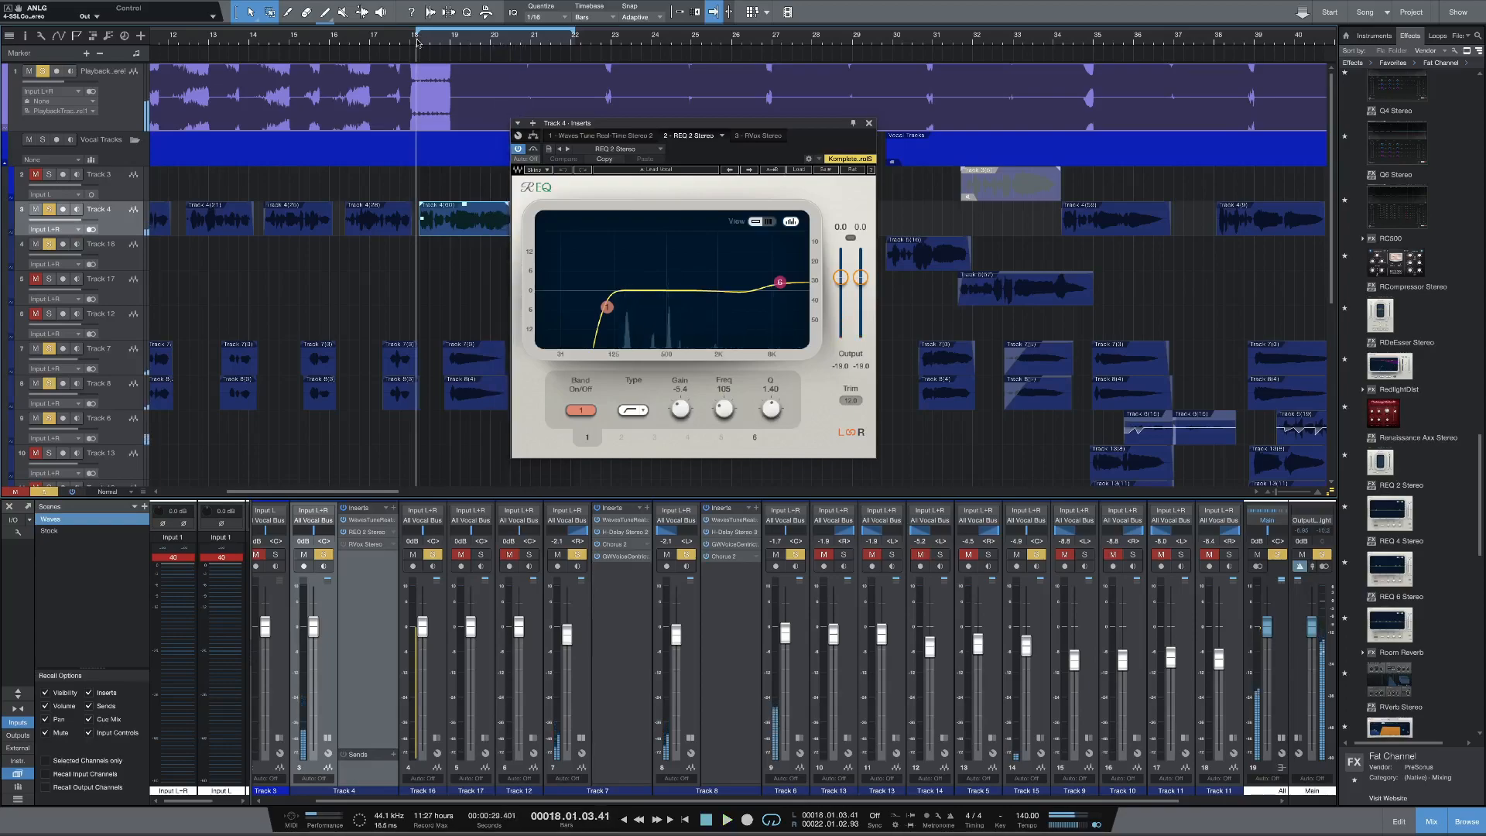
# Step: Set the playback track's volume to about -6.7 dB and audition the balance again from just before bar 18's vocal clip
pyautogui.click(414, 40)
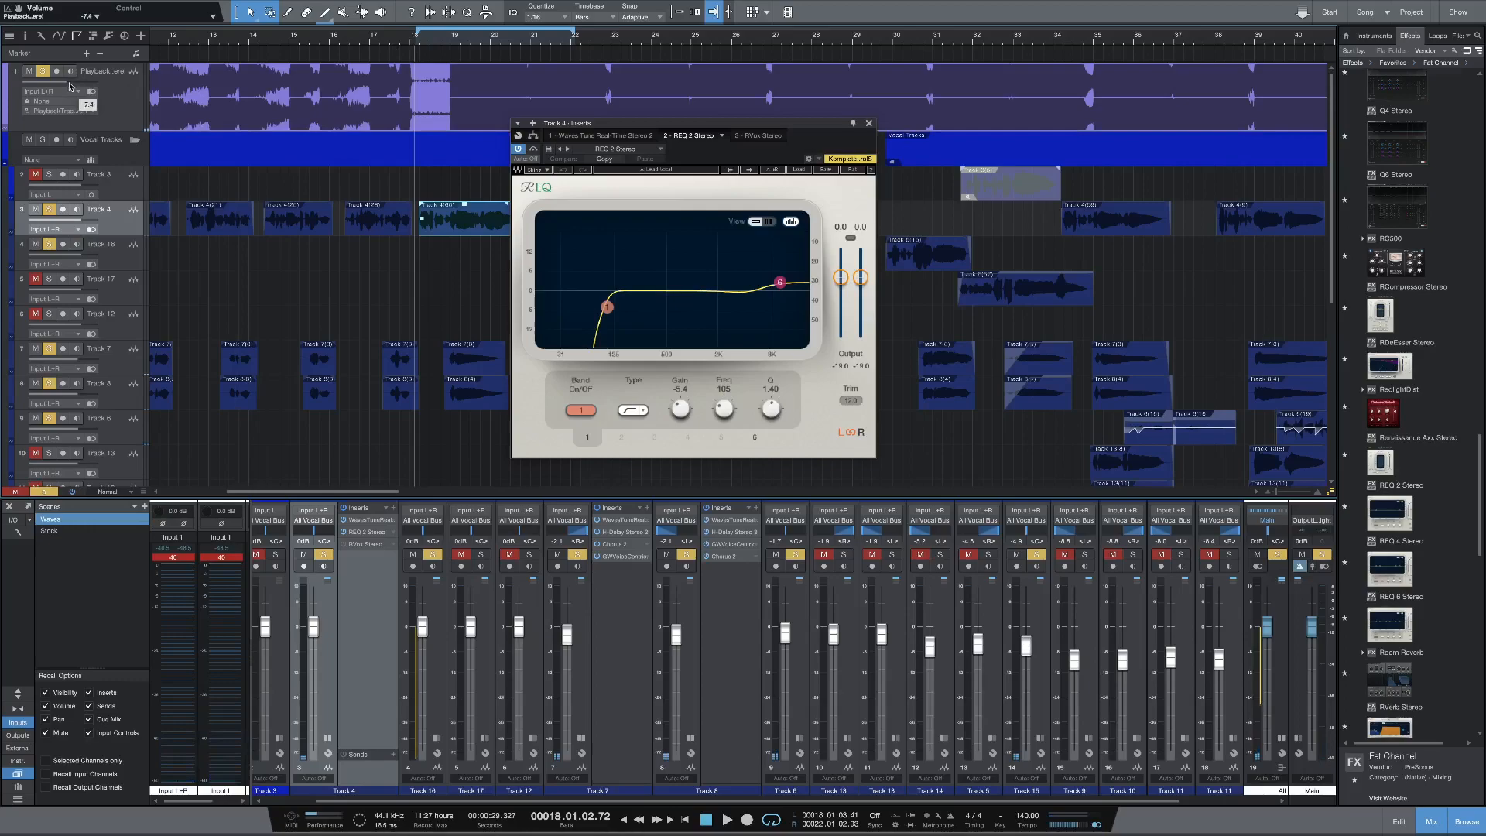
pyautogui.press('space')
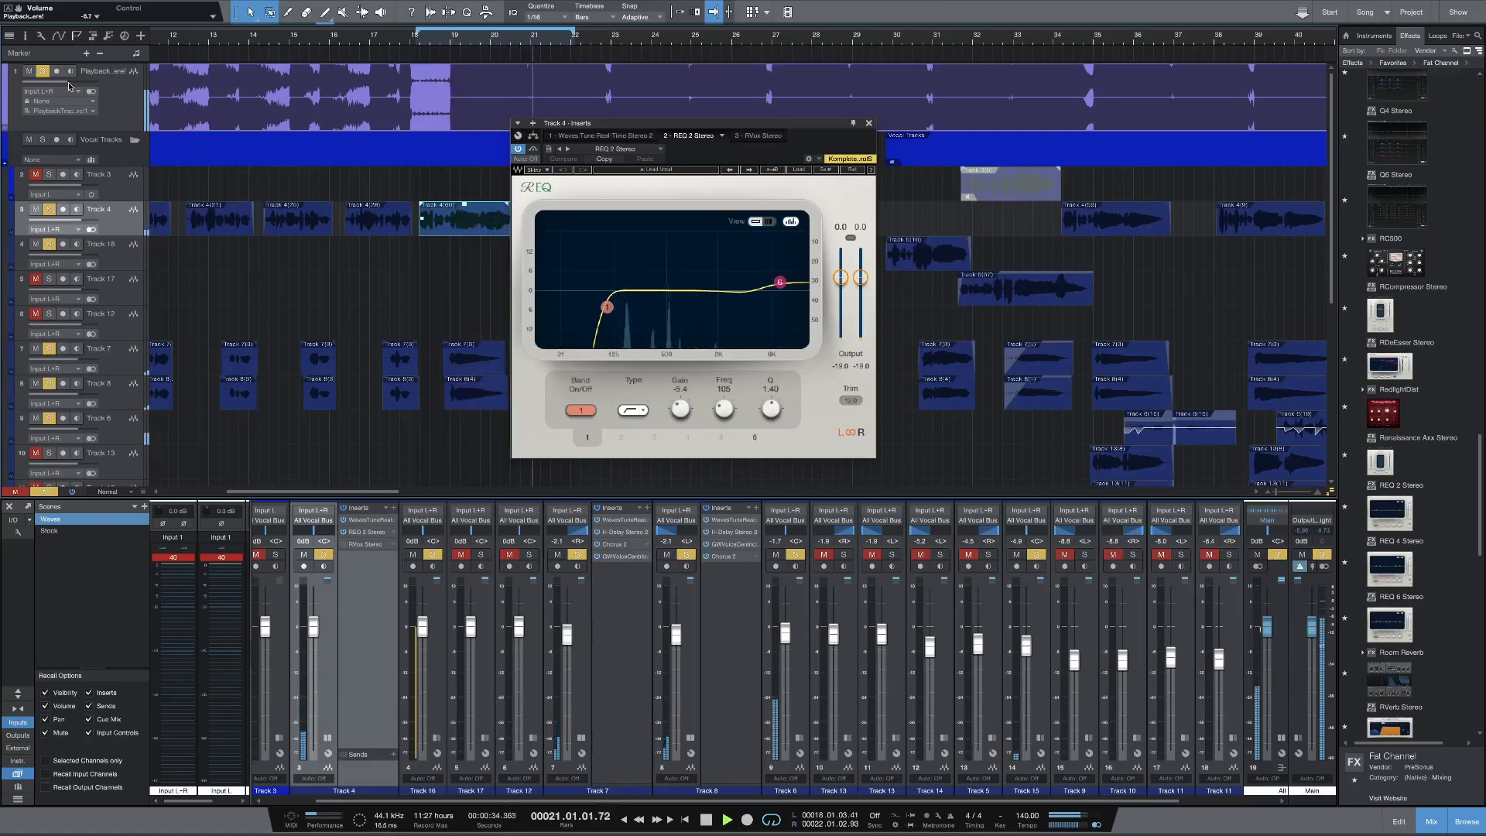
pyautogui.press('space')
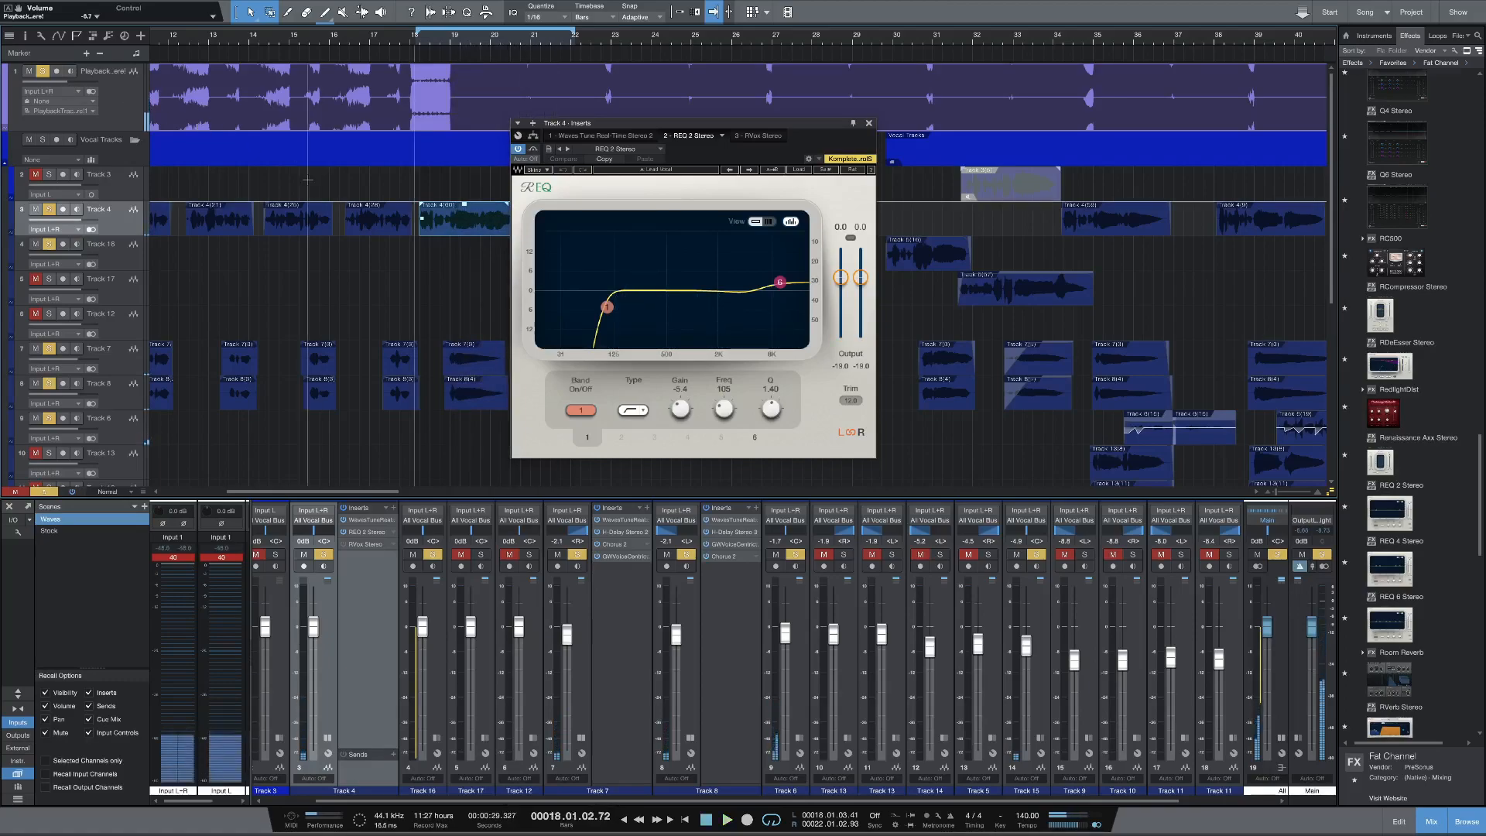
# Step: Enable and open the RVox on Track 4 and find the RVox plug-in in the effects browser
pyautogui.click(124, 368)
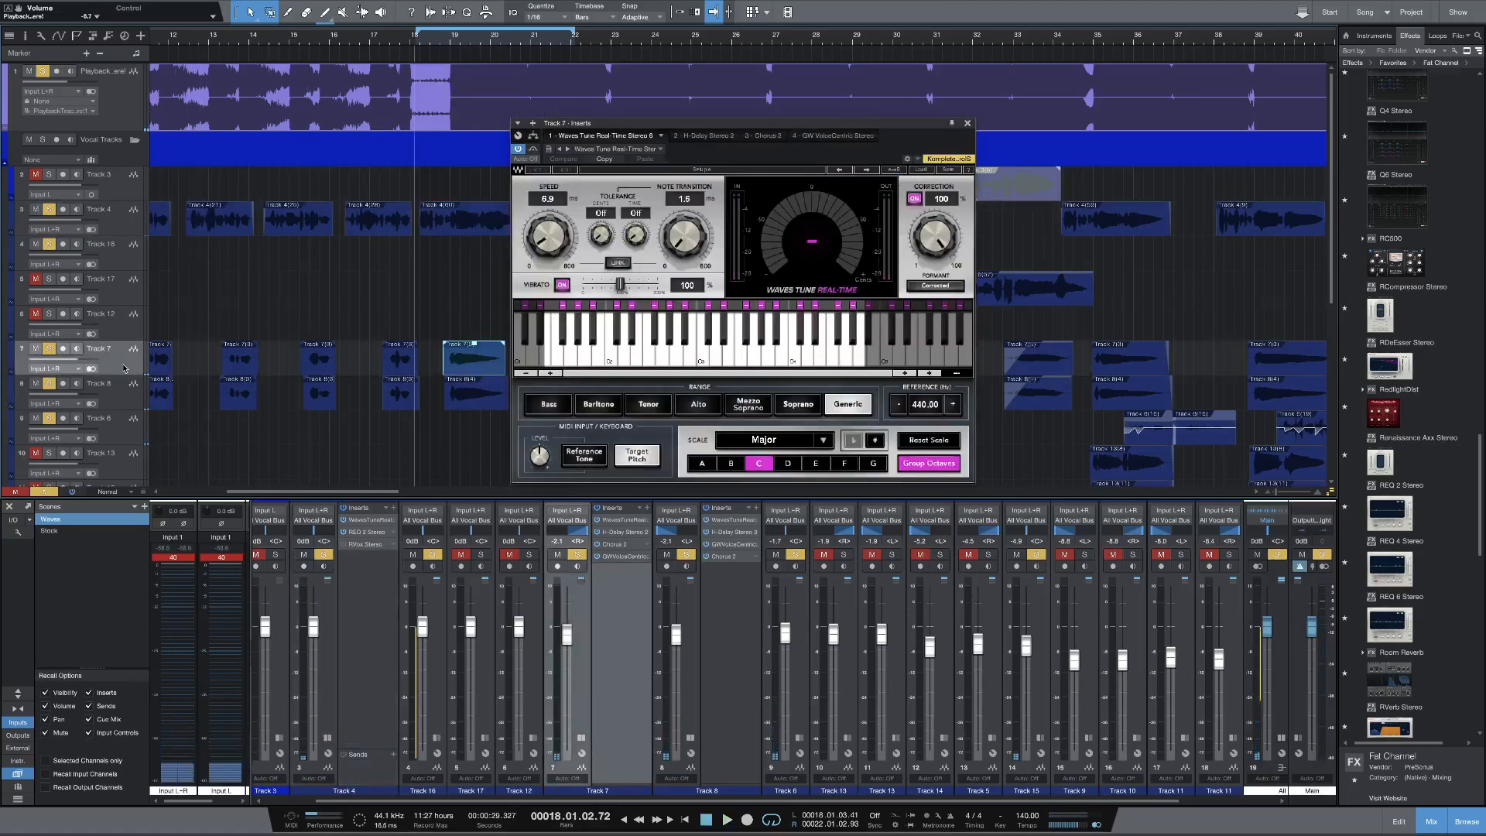
pyautogui.click(363, 545)
pyautogui.scroll(-1, 1455, 507)
pyautogui.scroll(-1, 1454, 507)
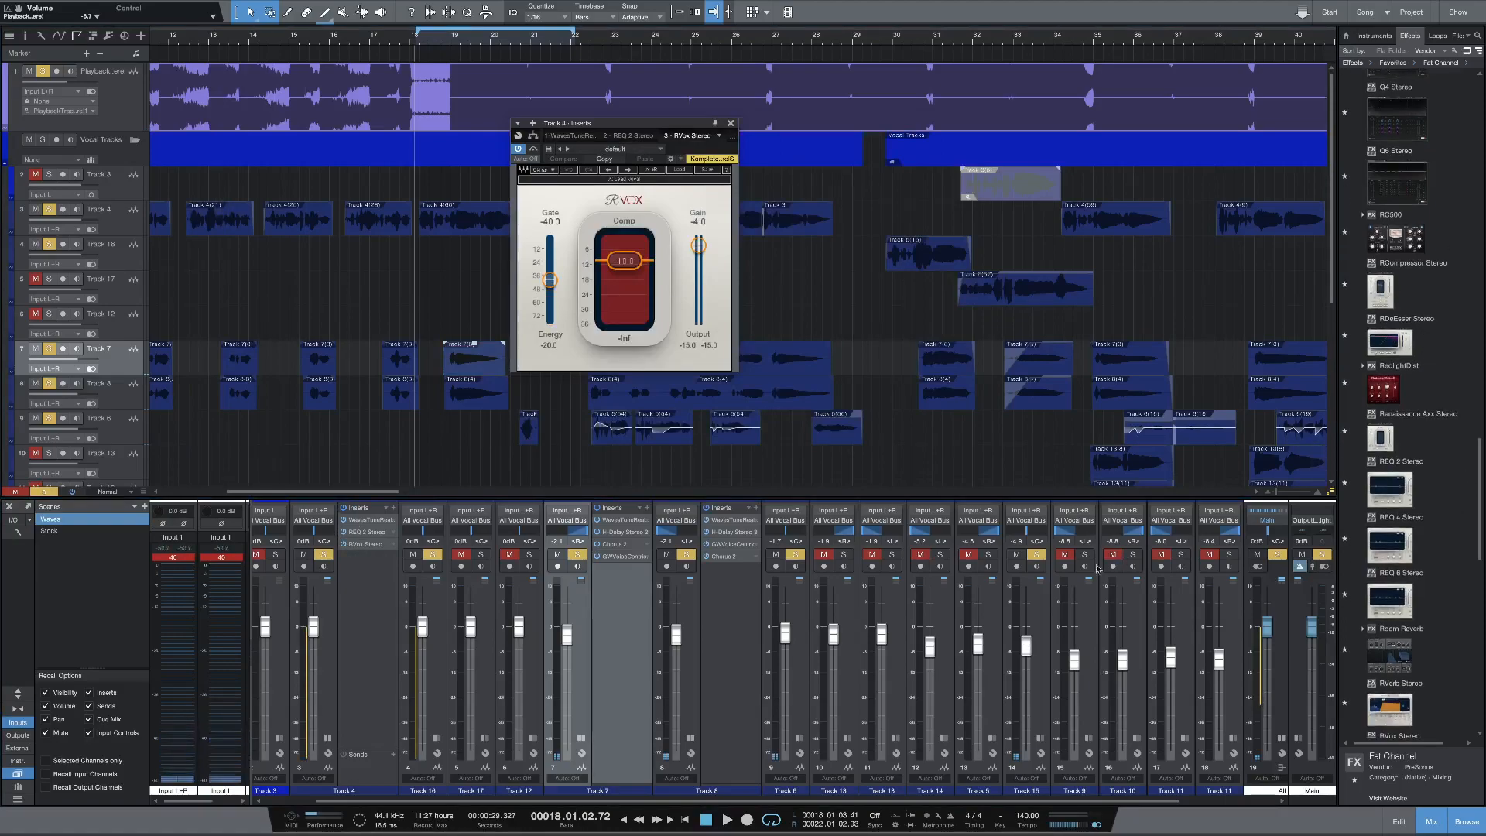
pyautogui.hscroll(-2, 777, 670)
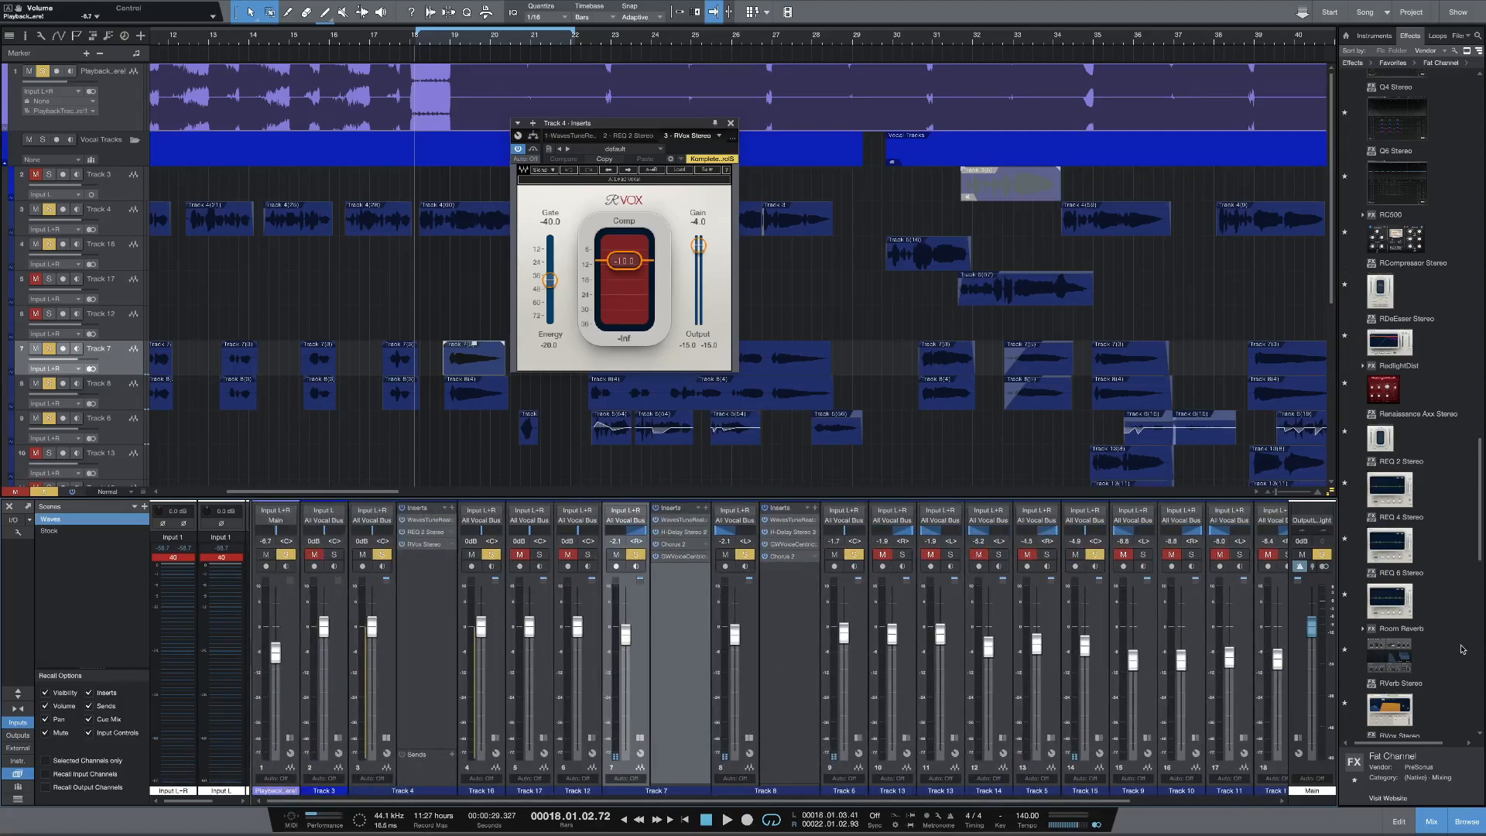
pyautogui.scroll(-5, 1385, 542)
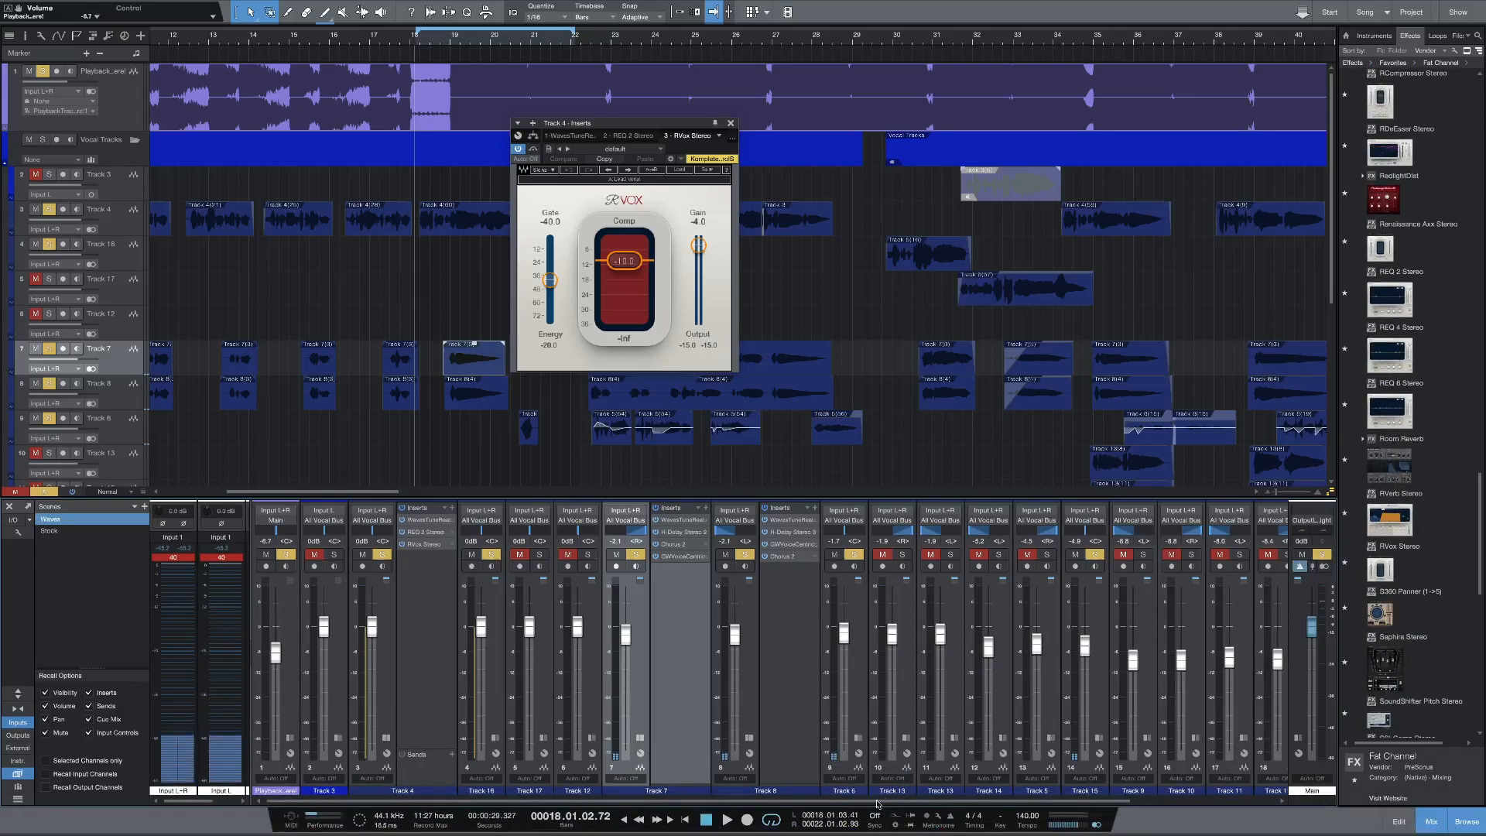
pyautogui.hscroll(3, 911, 756)
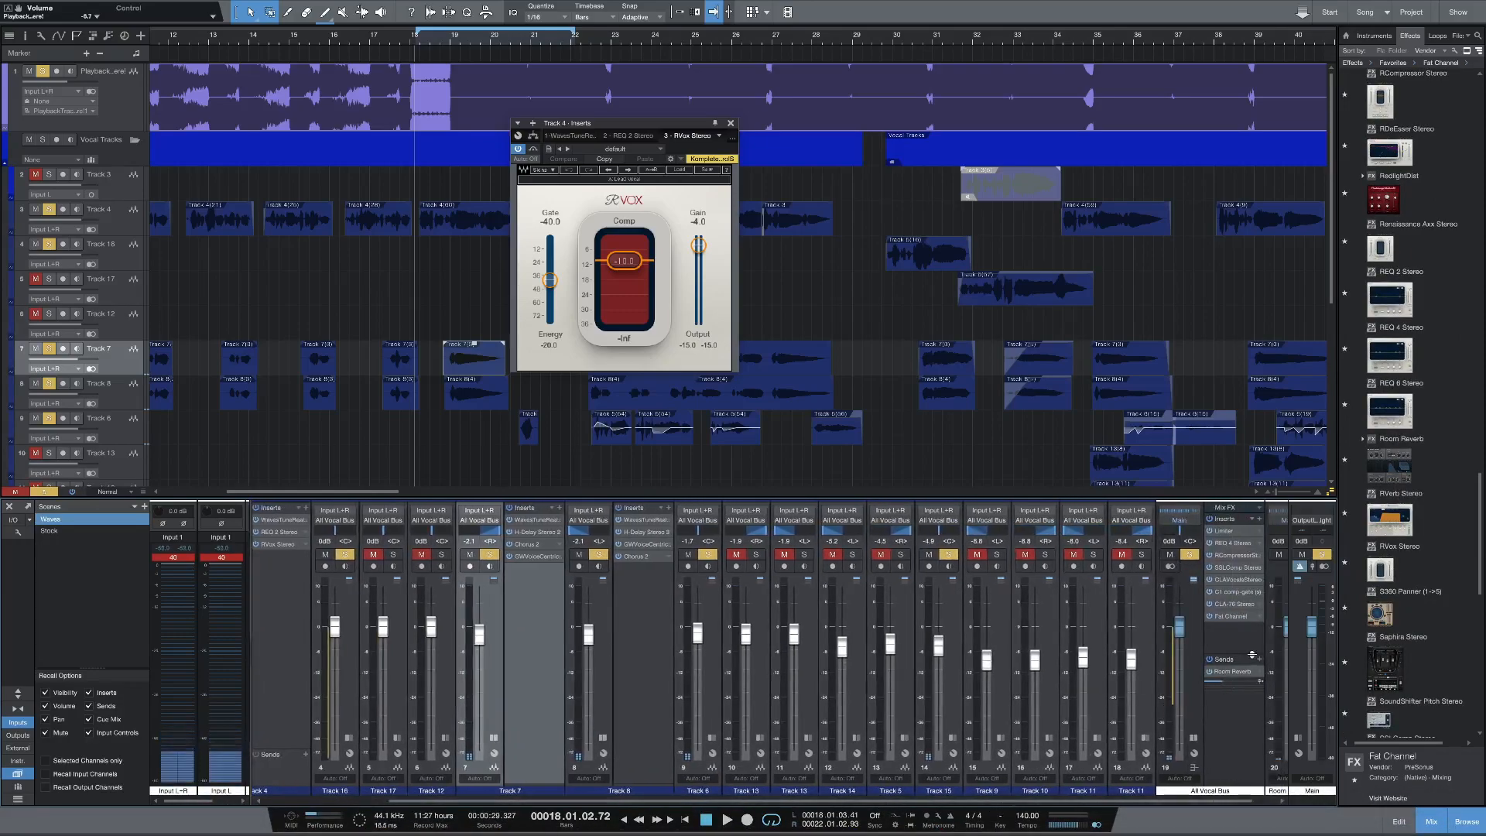
# Step: Open the Room Reverb in the All Vocal Bus sends, review its settings and close it
pyautogui.doubleClick(1239, 671)
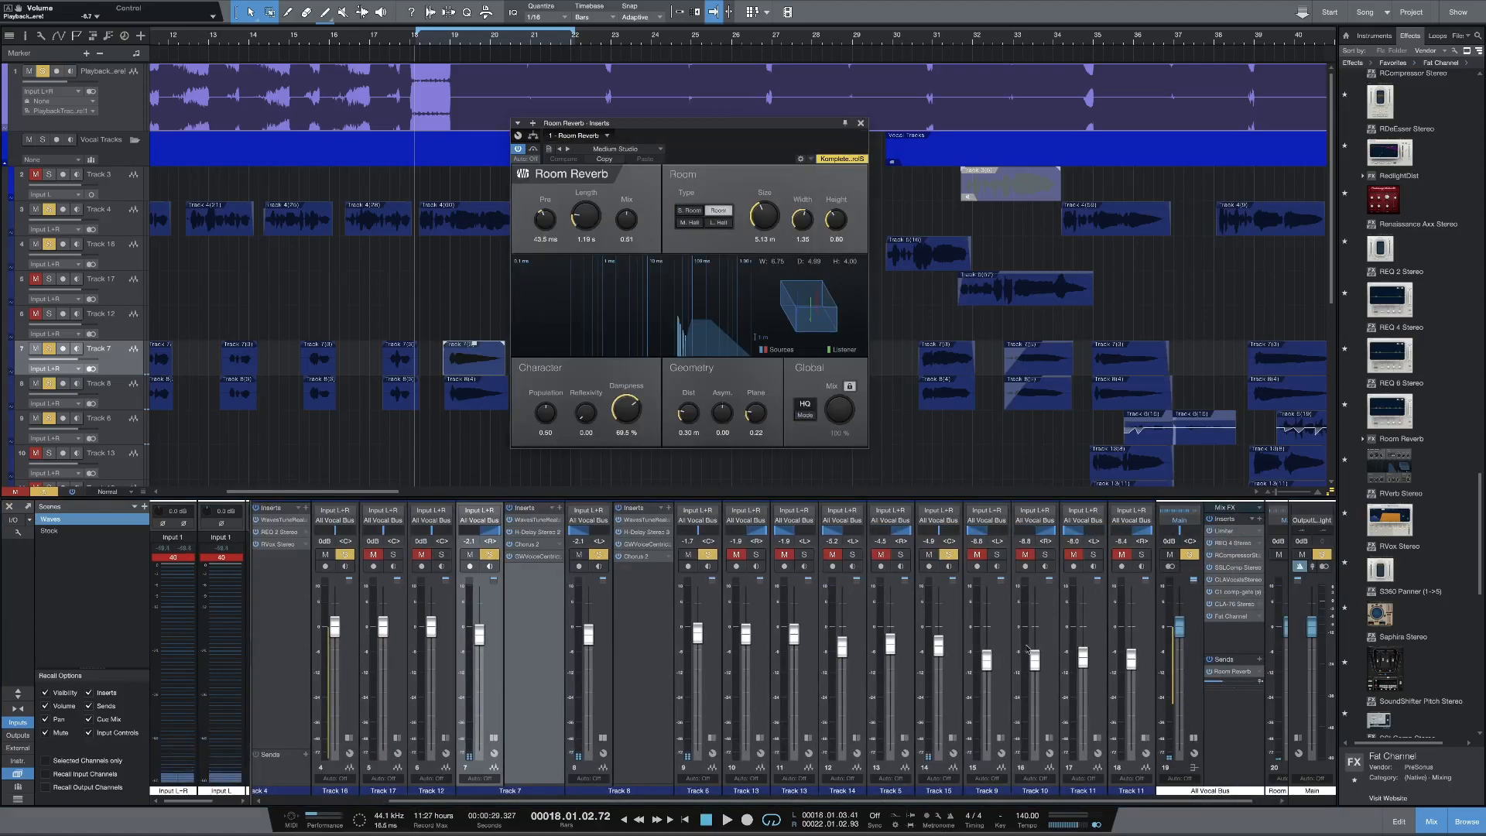
pyautogui.click(861, 124)
# Step: Select Track 4's vocal clip at bar 18, open the track's RVox and audition the clip through it
pyautogui.hscroll(-1, 500, 807)
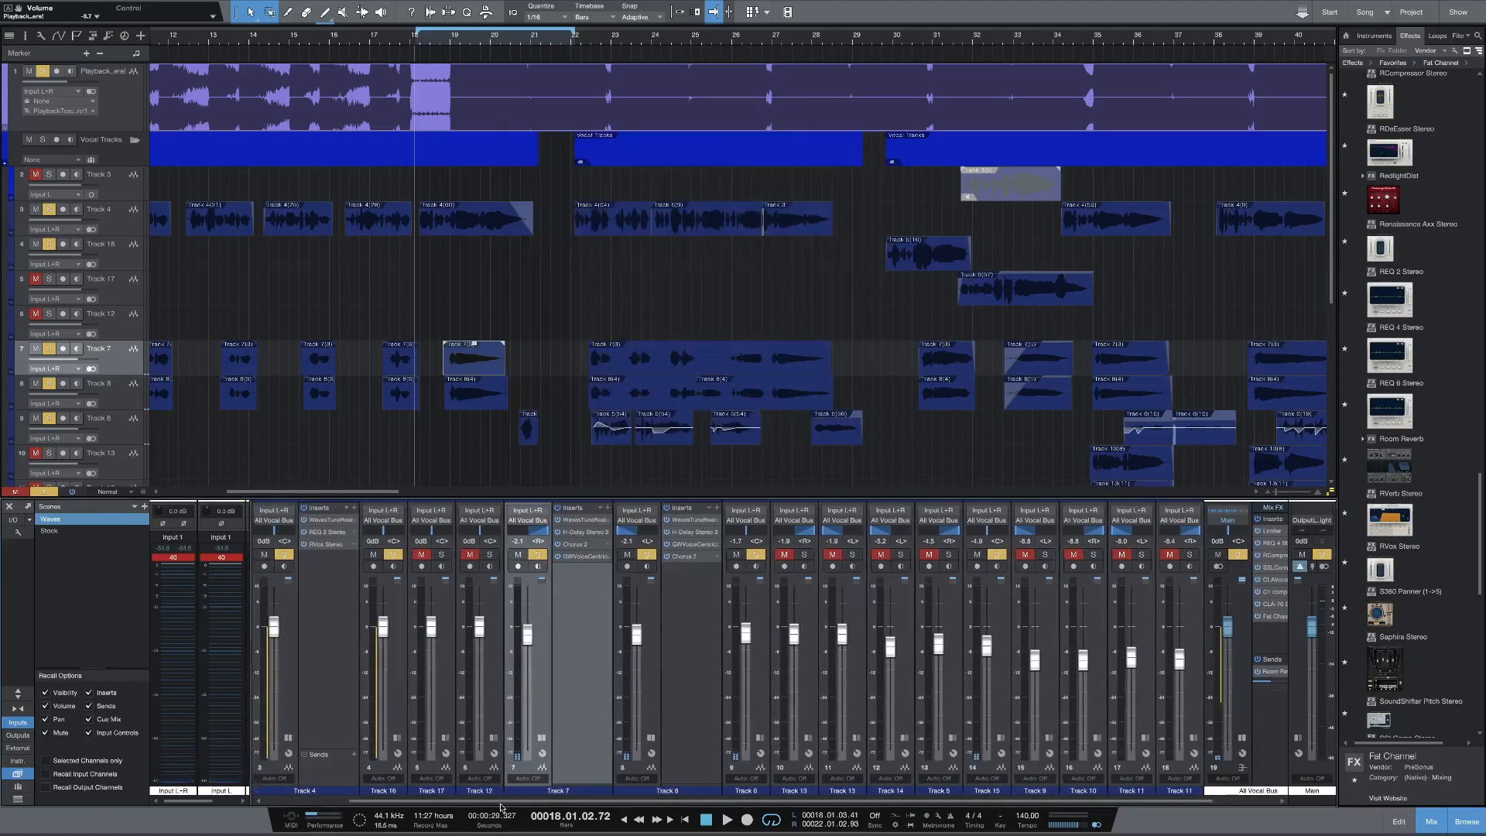
pyautogui.moveTo(500, 807); pyautogui.dragTo(492, 807)
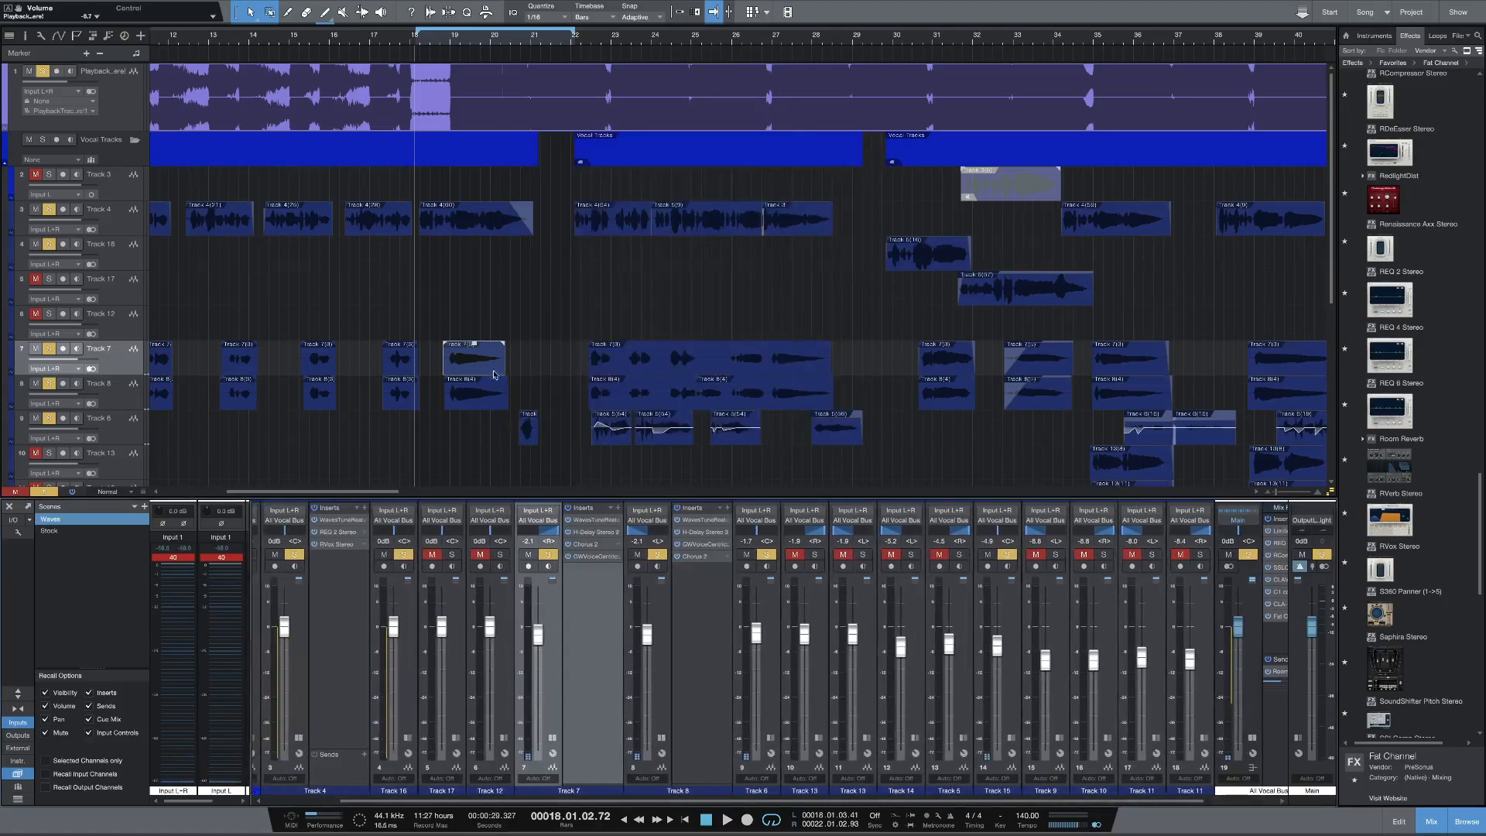
pyautogui.click(464, 219)
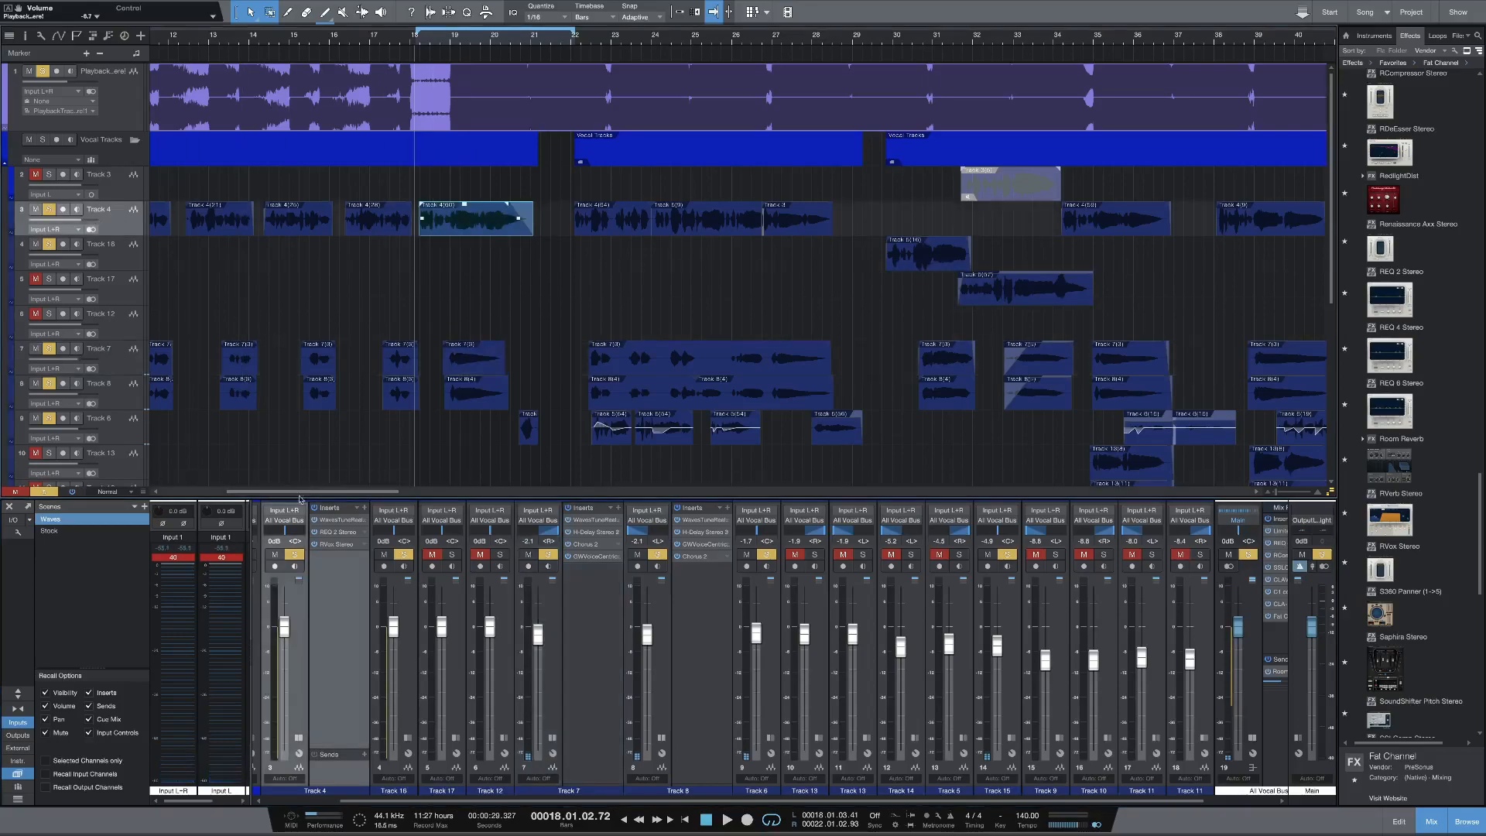
pyautogui.click(335, 545)
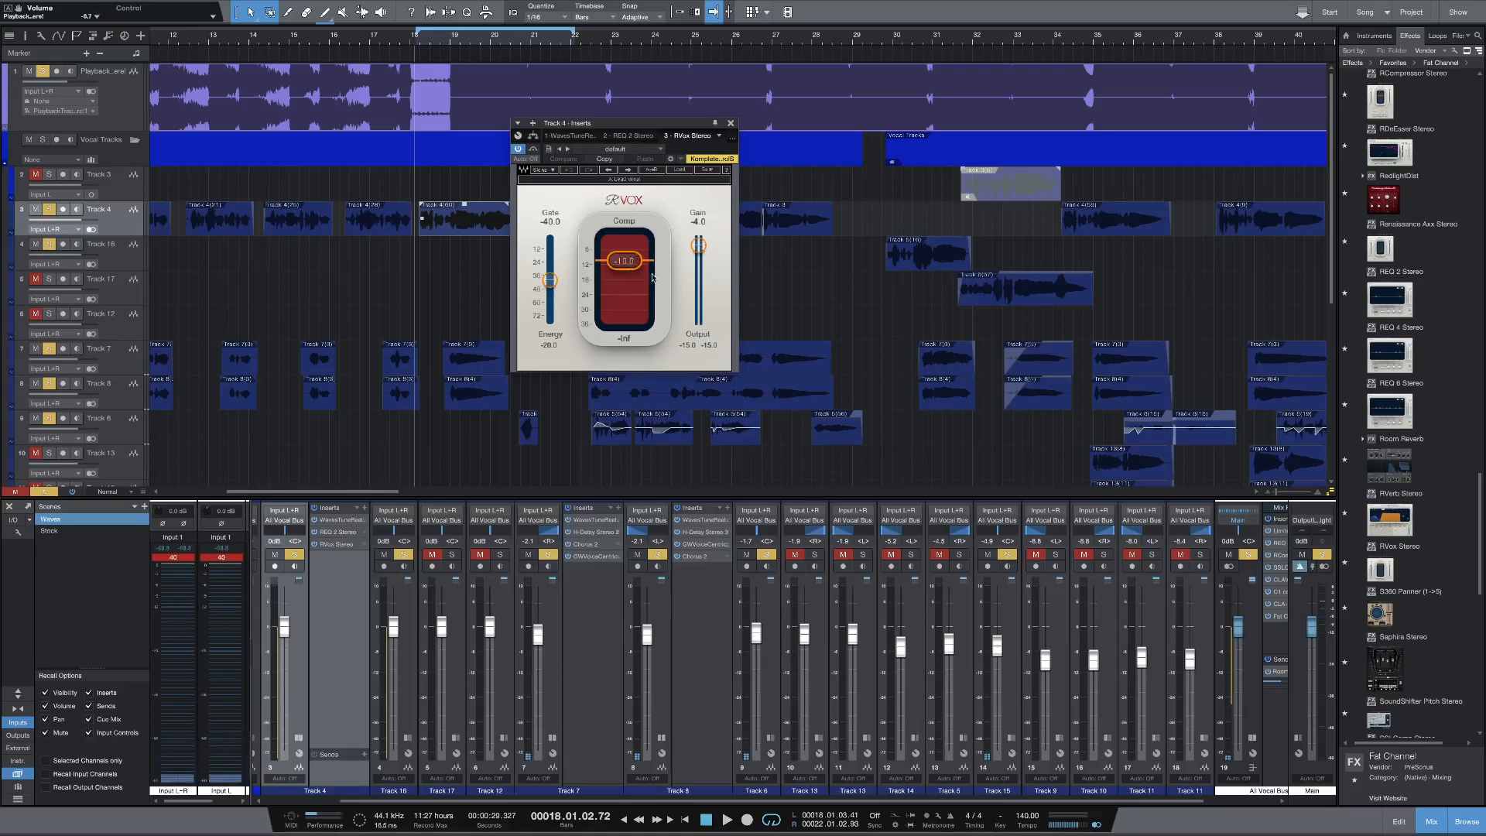
pyautogui.press('space')
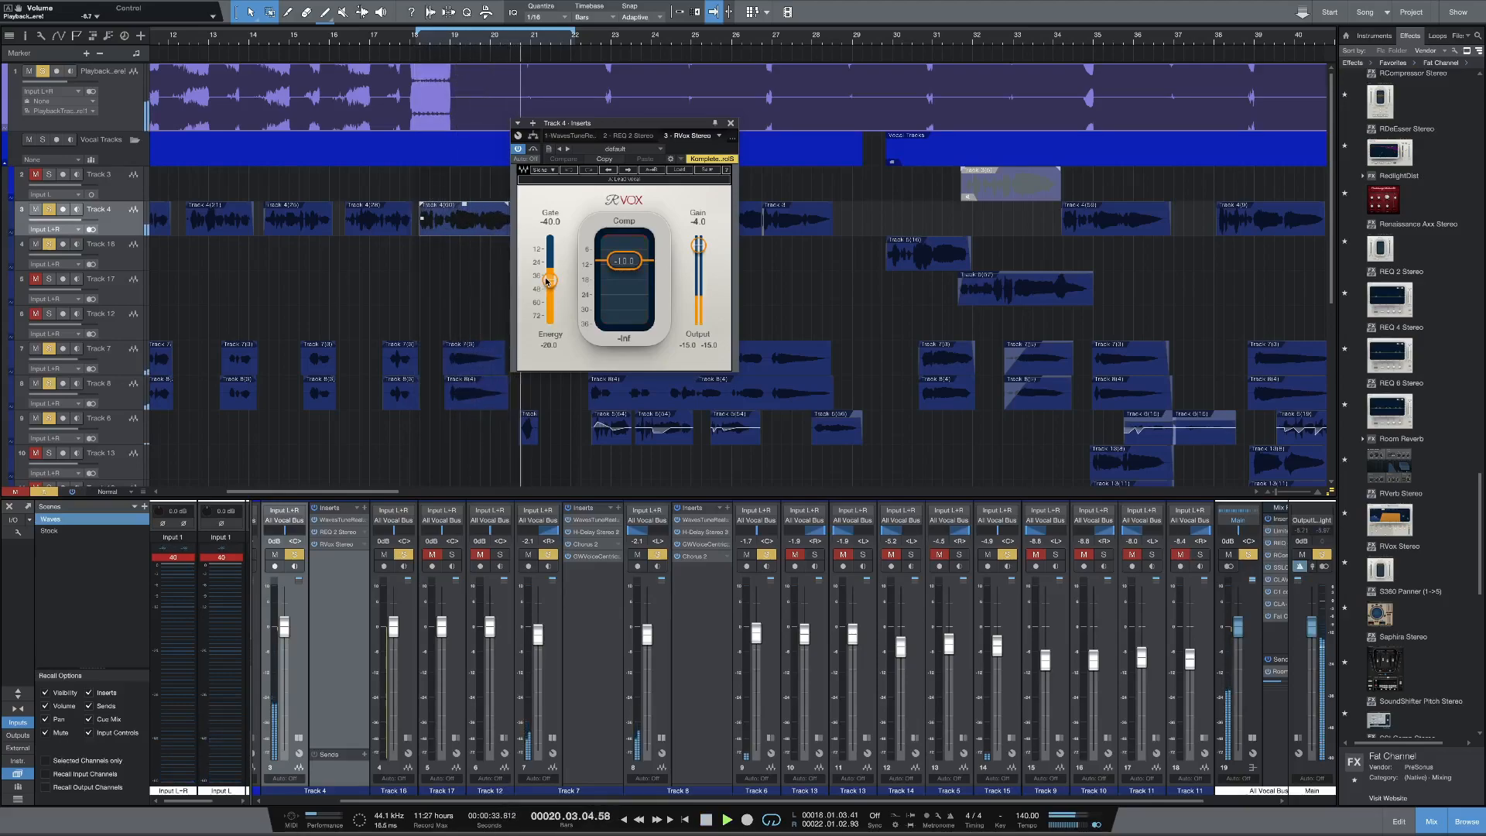
pyautogui.press('space')
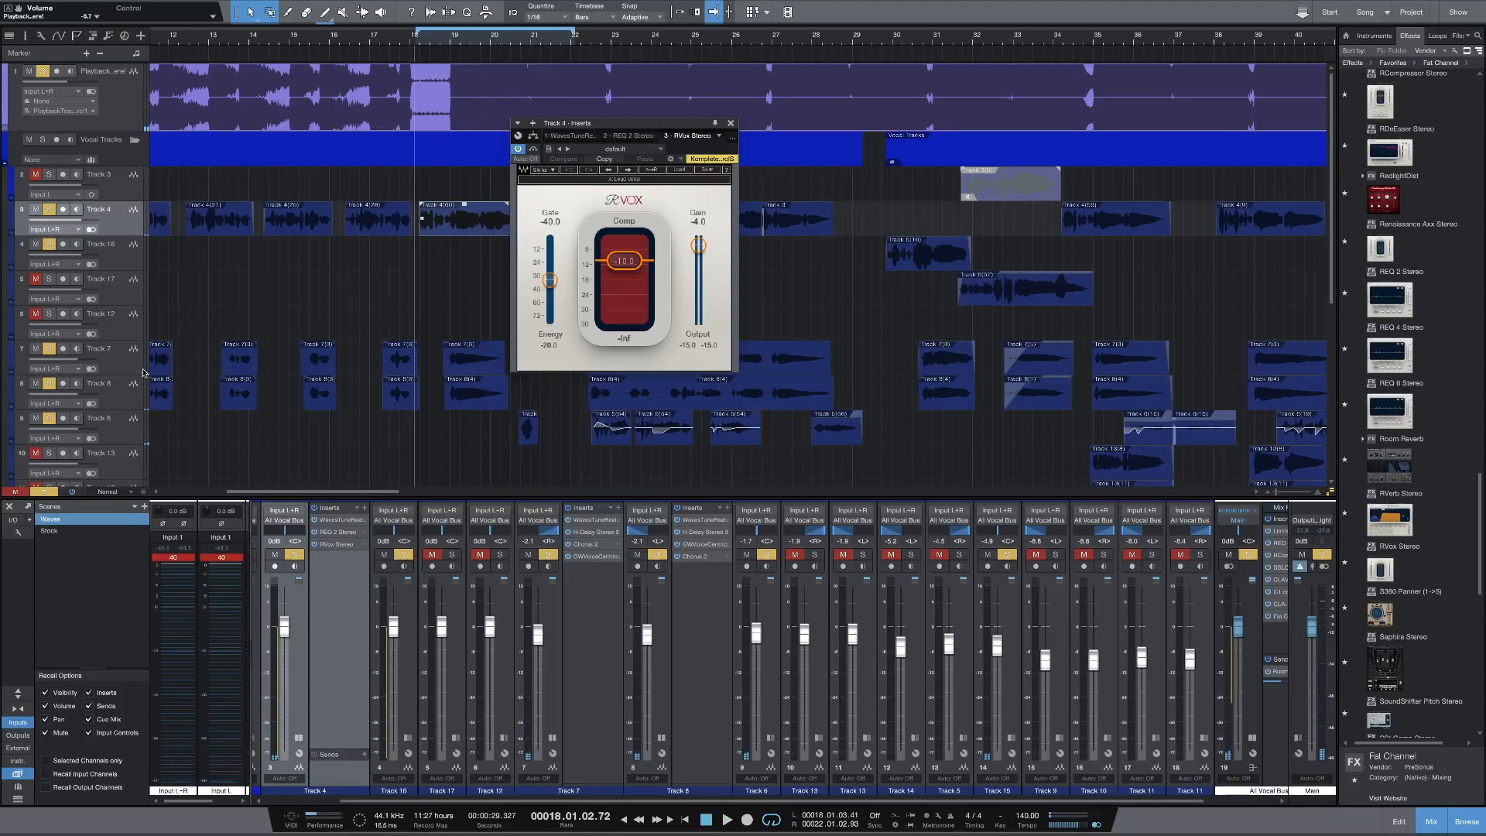
# Step: Compare the Waves Tune Real-Time scale settings on Track 7 with those on Track 4
pyautogui.click(115, 365)
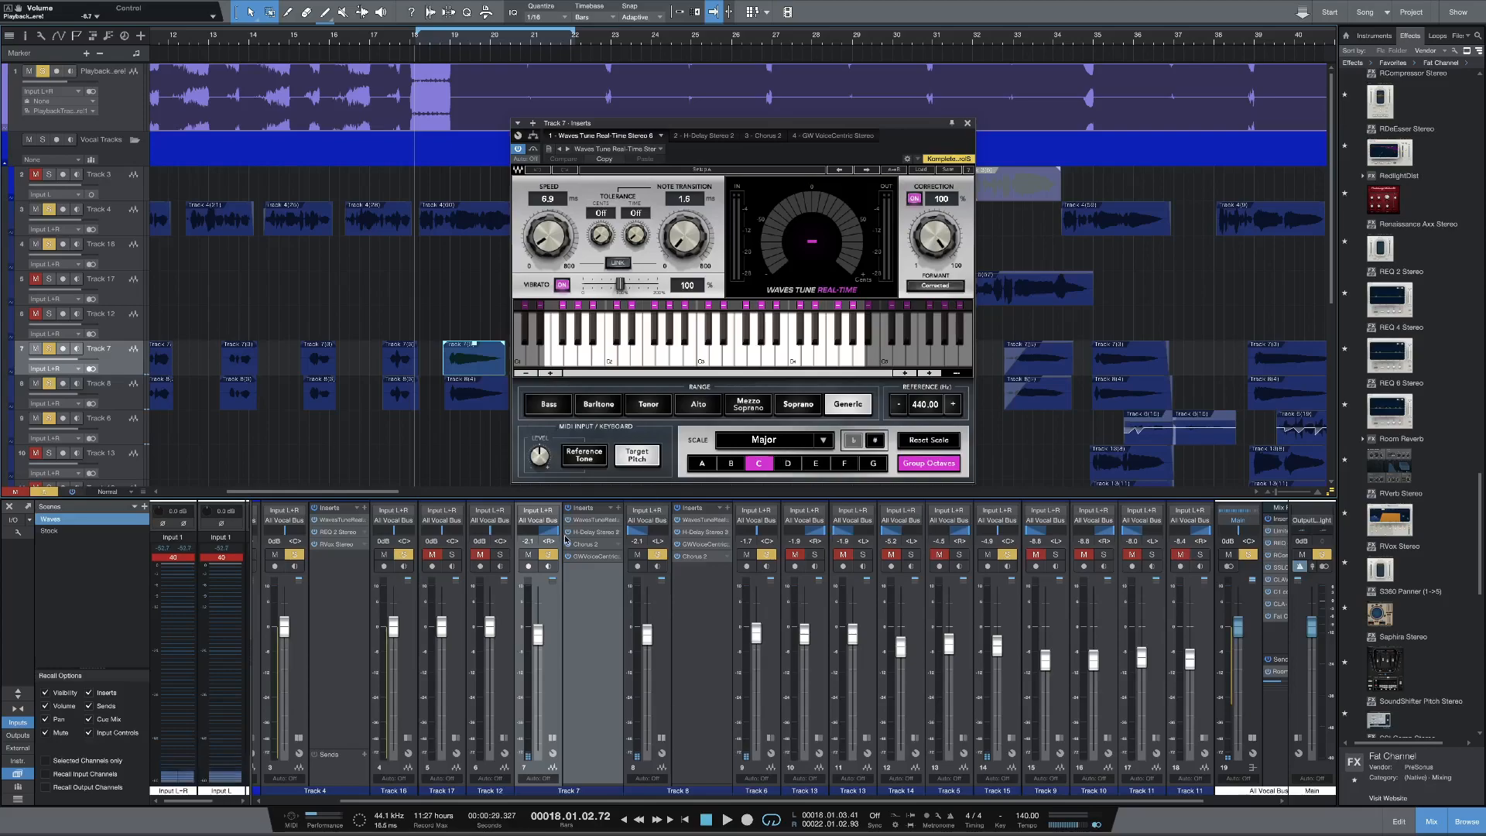
pyautogui.click(124, 226)
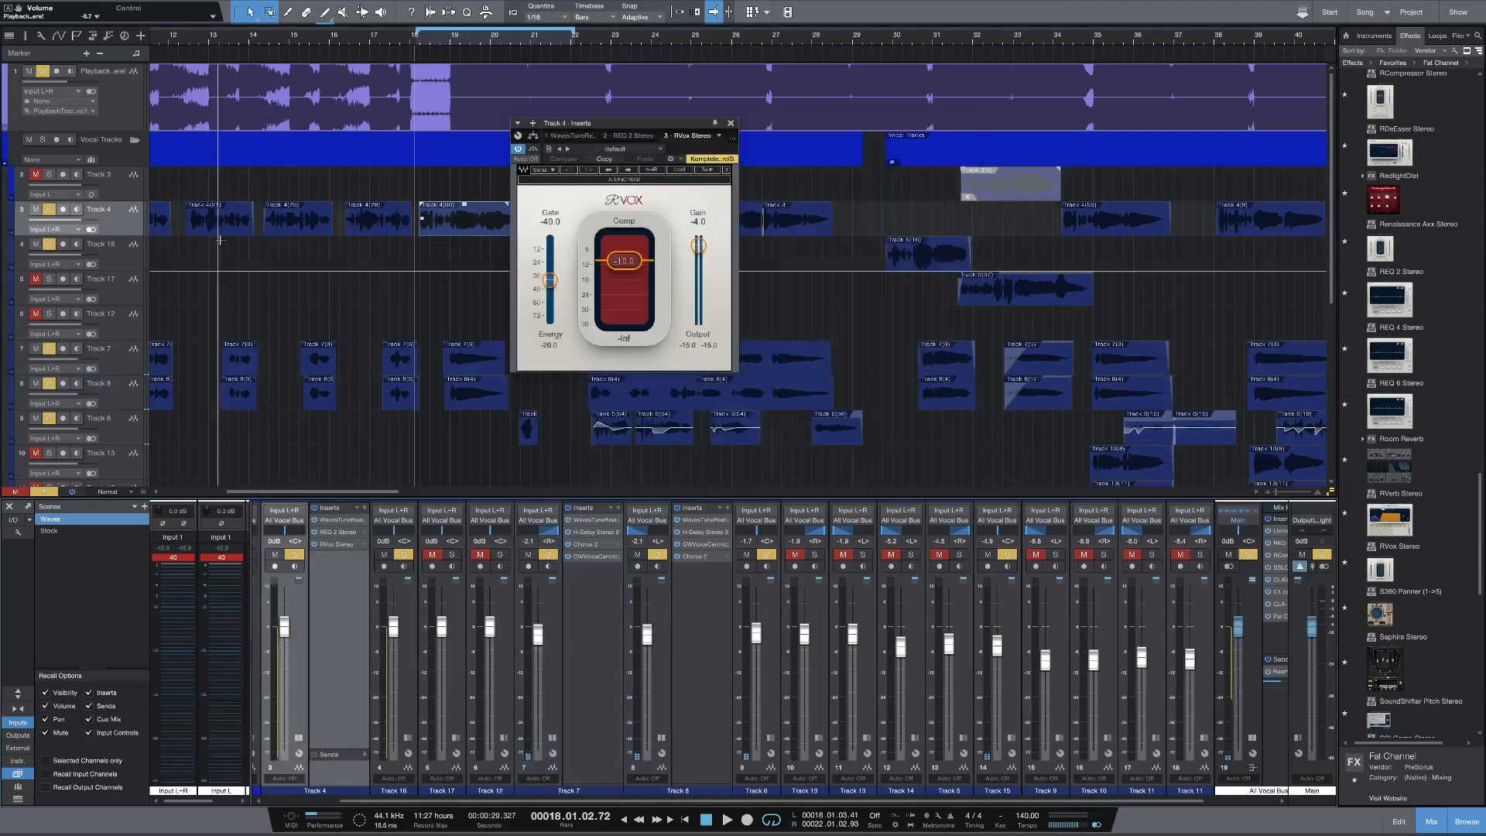
pyautogui.click(572, 137)
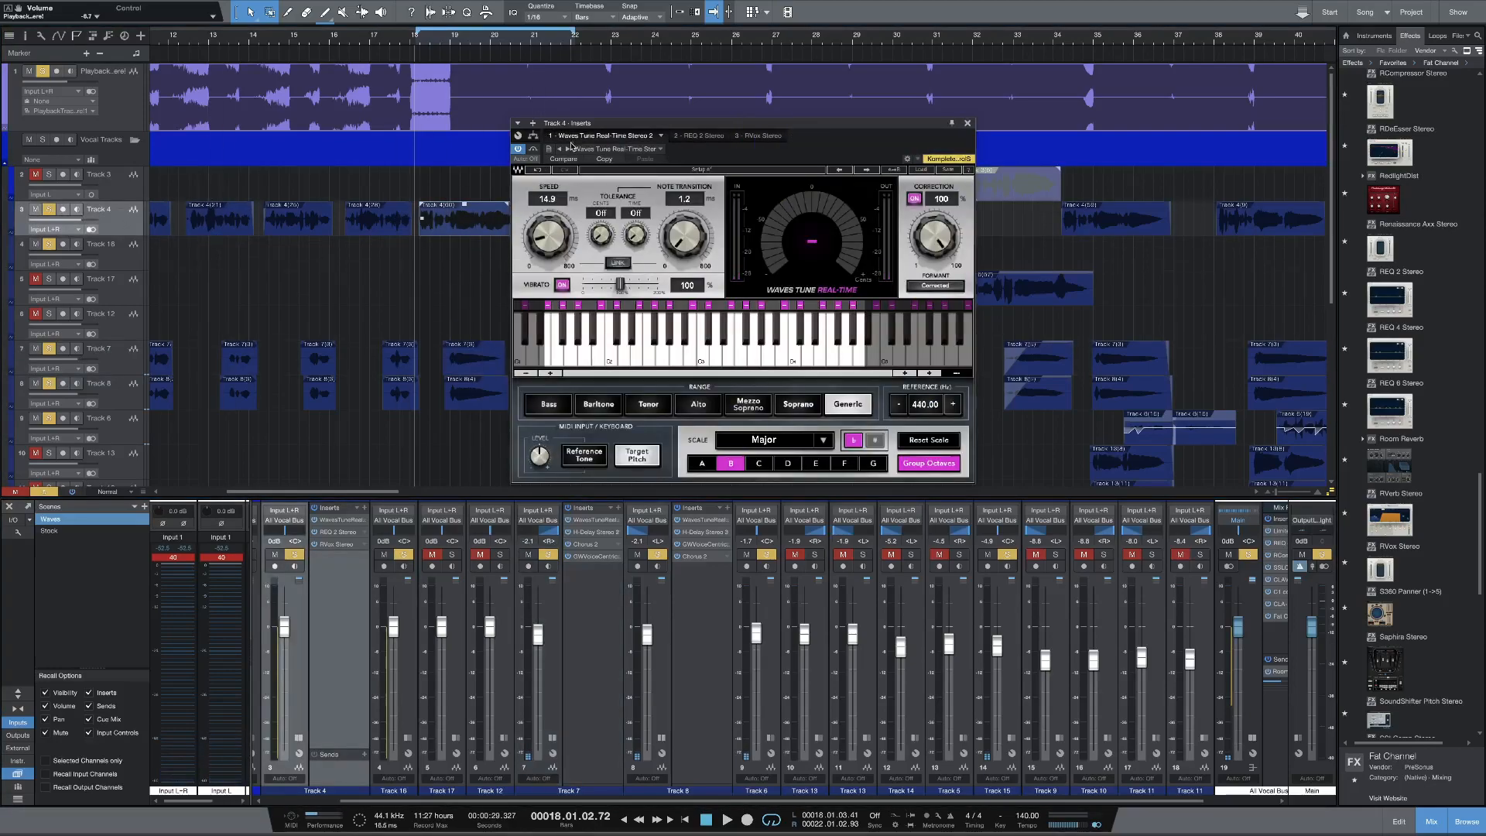
pyautogui.click(967, 124)
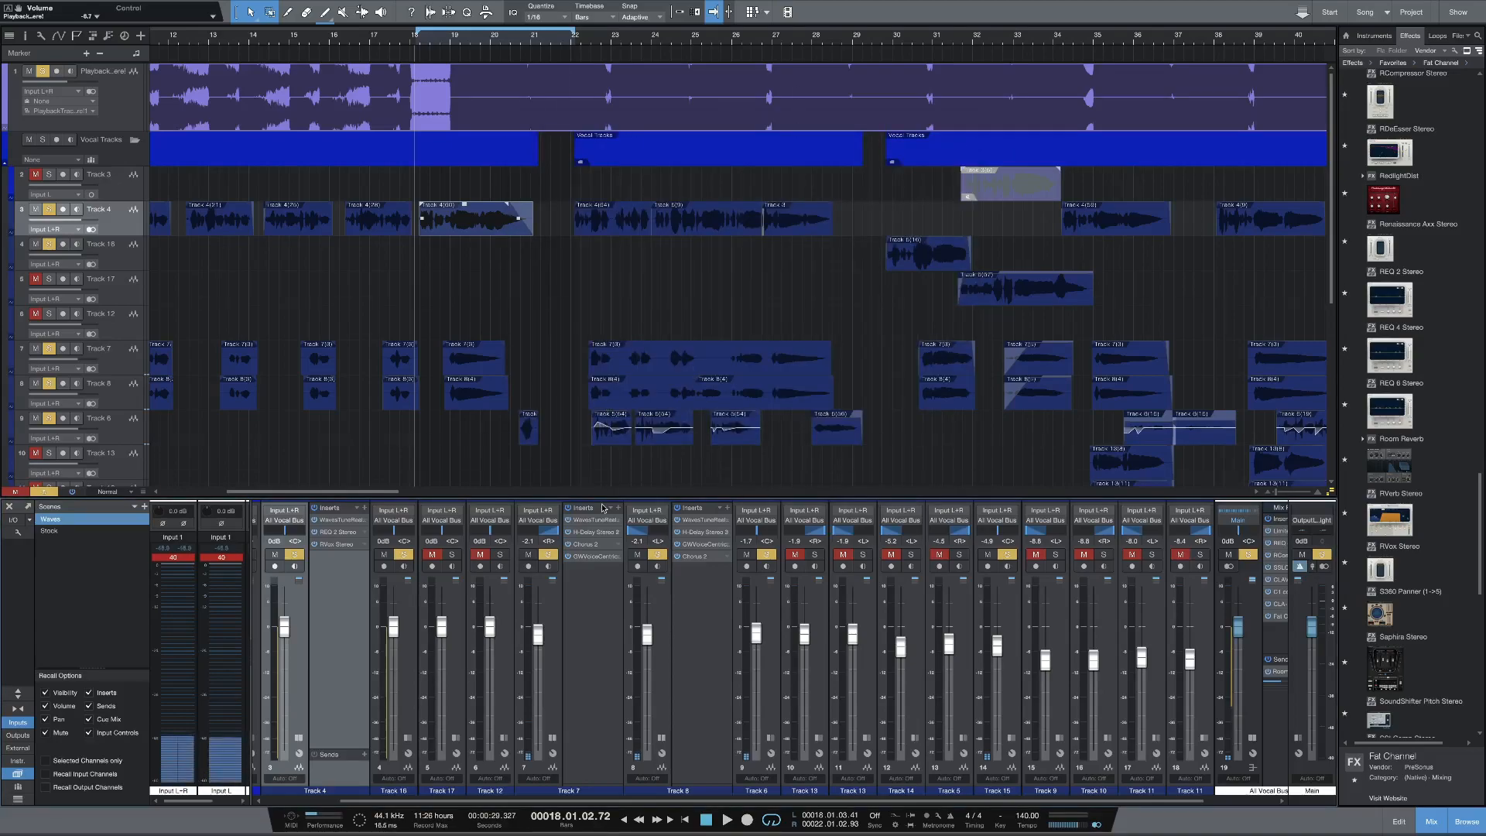
# Step: Set the scale root of Track 7's Waves Tune Real-Time to B flat, keeping the Major scale
pyautogui.click(515, 570)
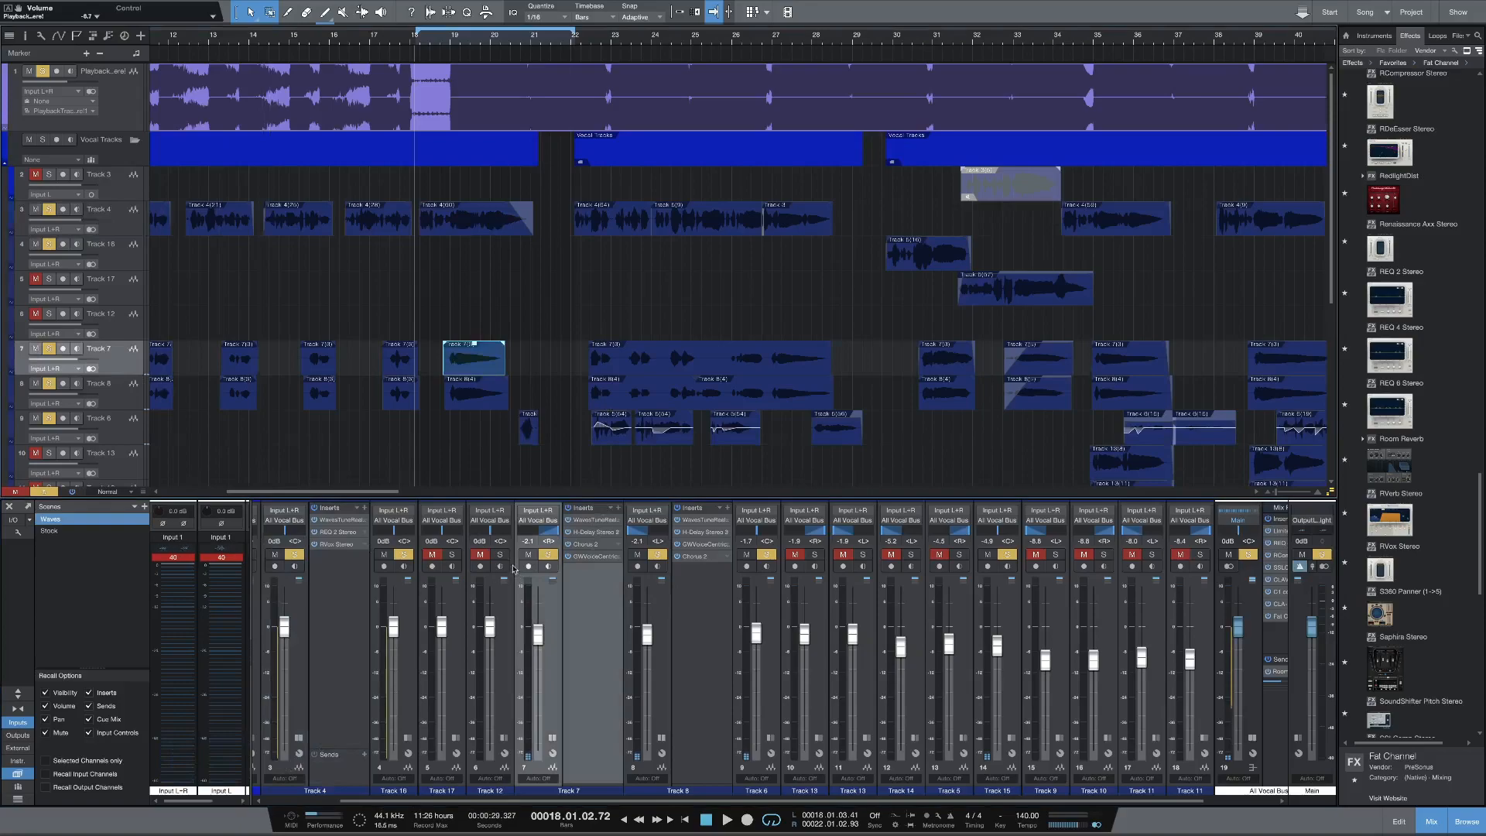
pyautogui.click(596, 519)
pyautogui.click(874, 440)
pyautogui.click(854, 440)
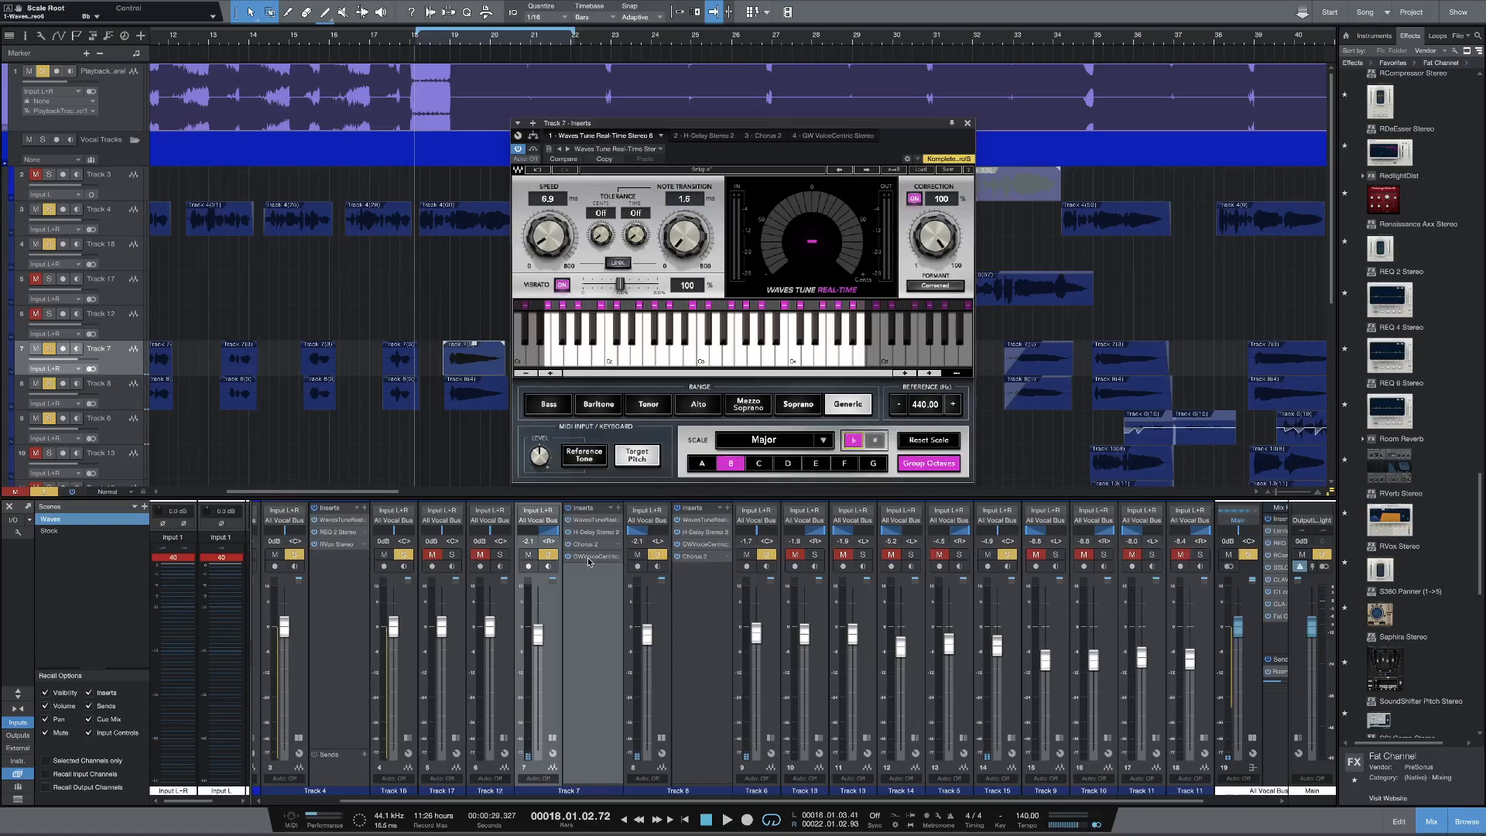
# Step: Check the scale settings of Track 8's Waves Tune Real-Time, audition the vocals from bar 18 and close the plug-in
pyautogui.click(691, 522)
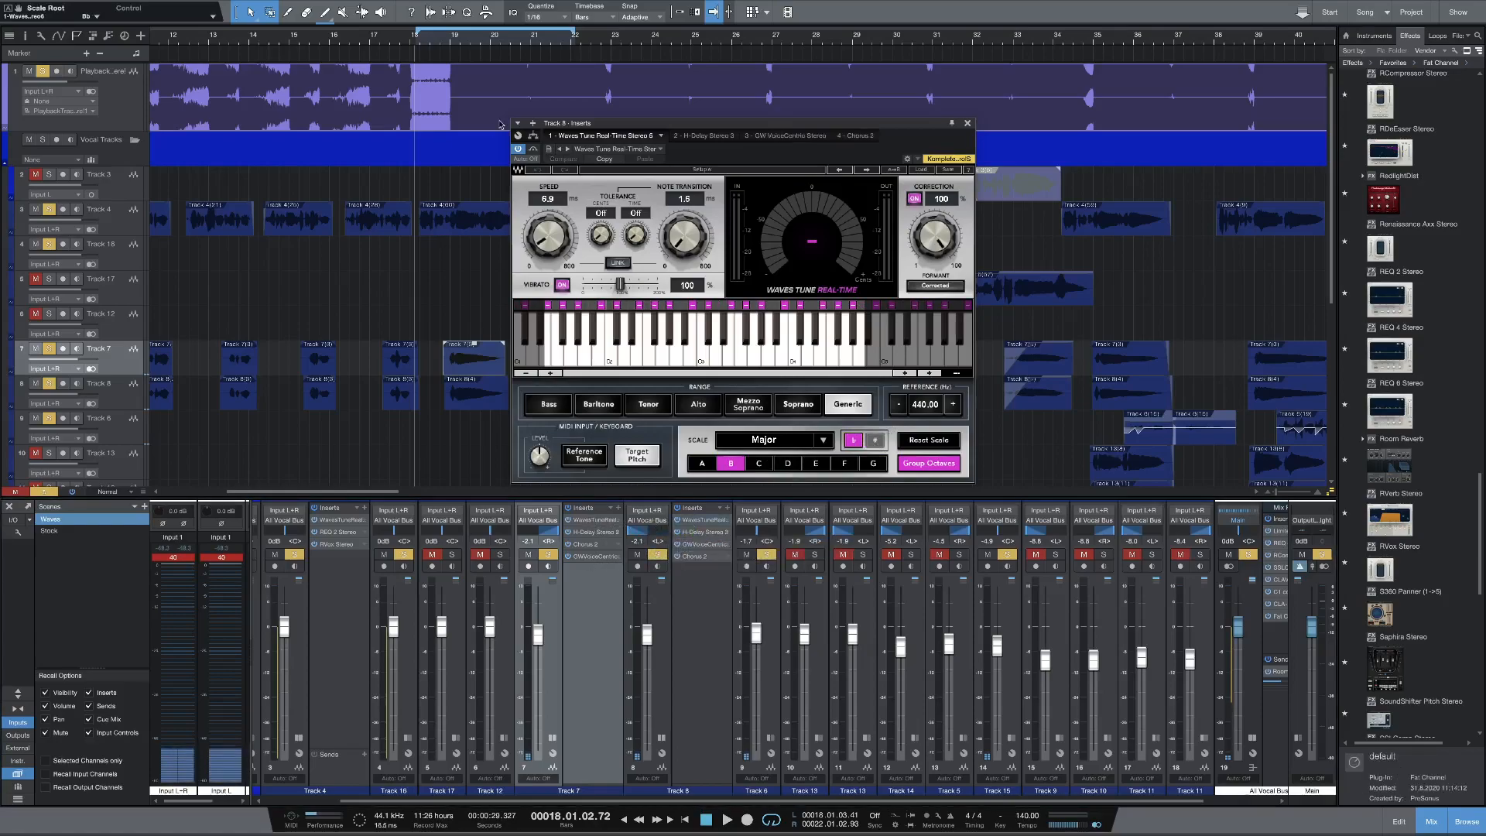
pyautogui.press('space')
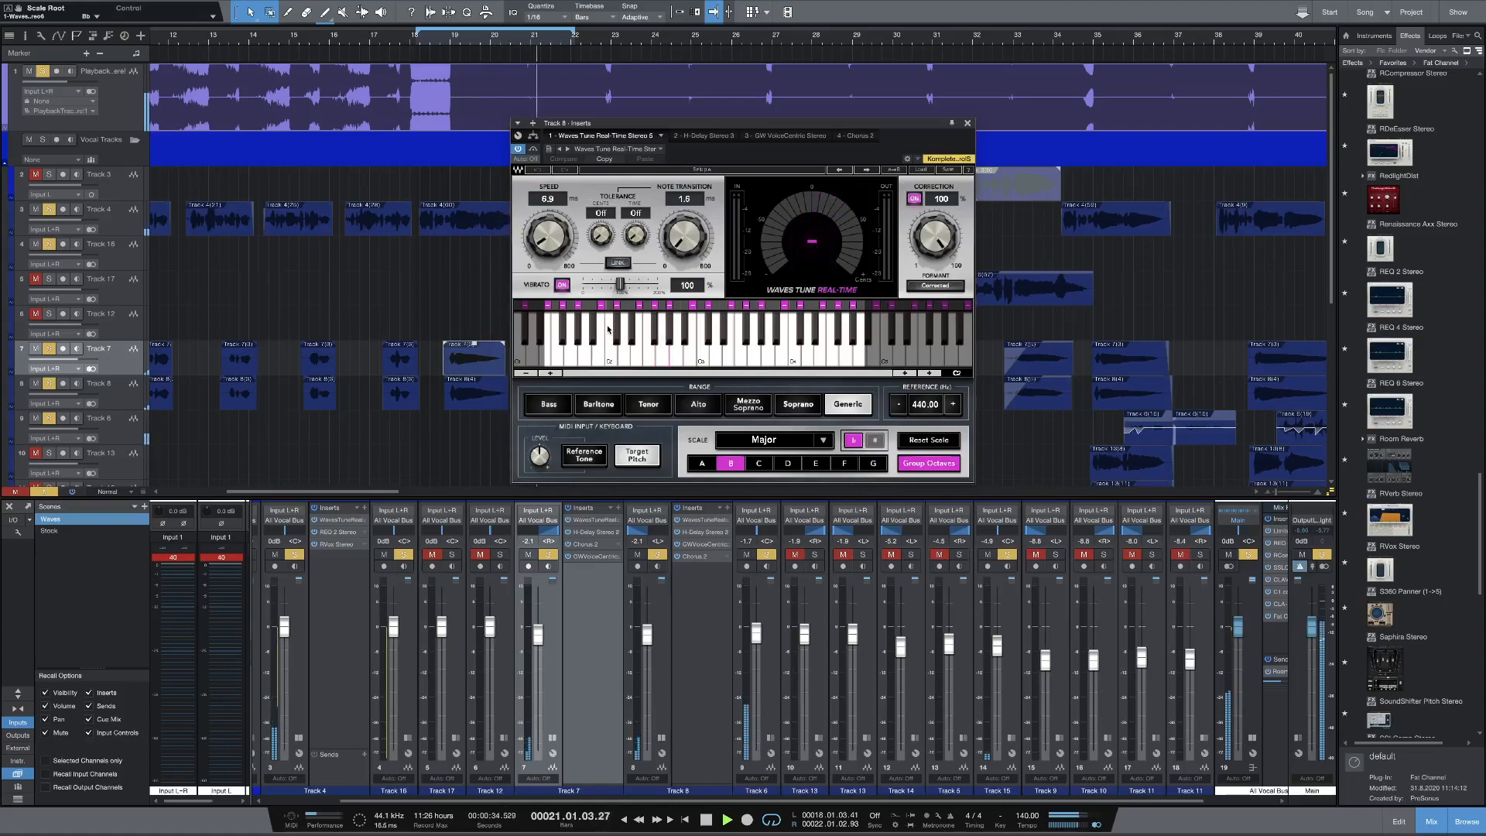
pyautogui.press('space')
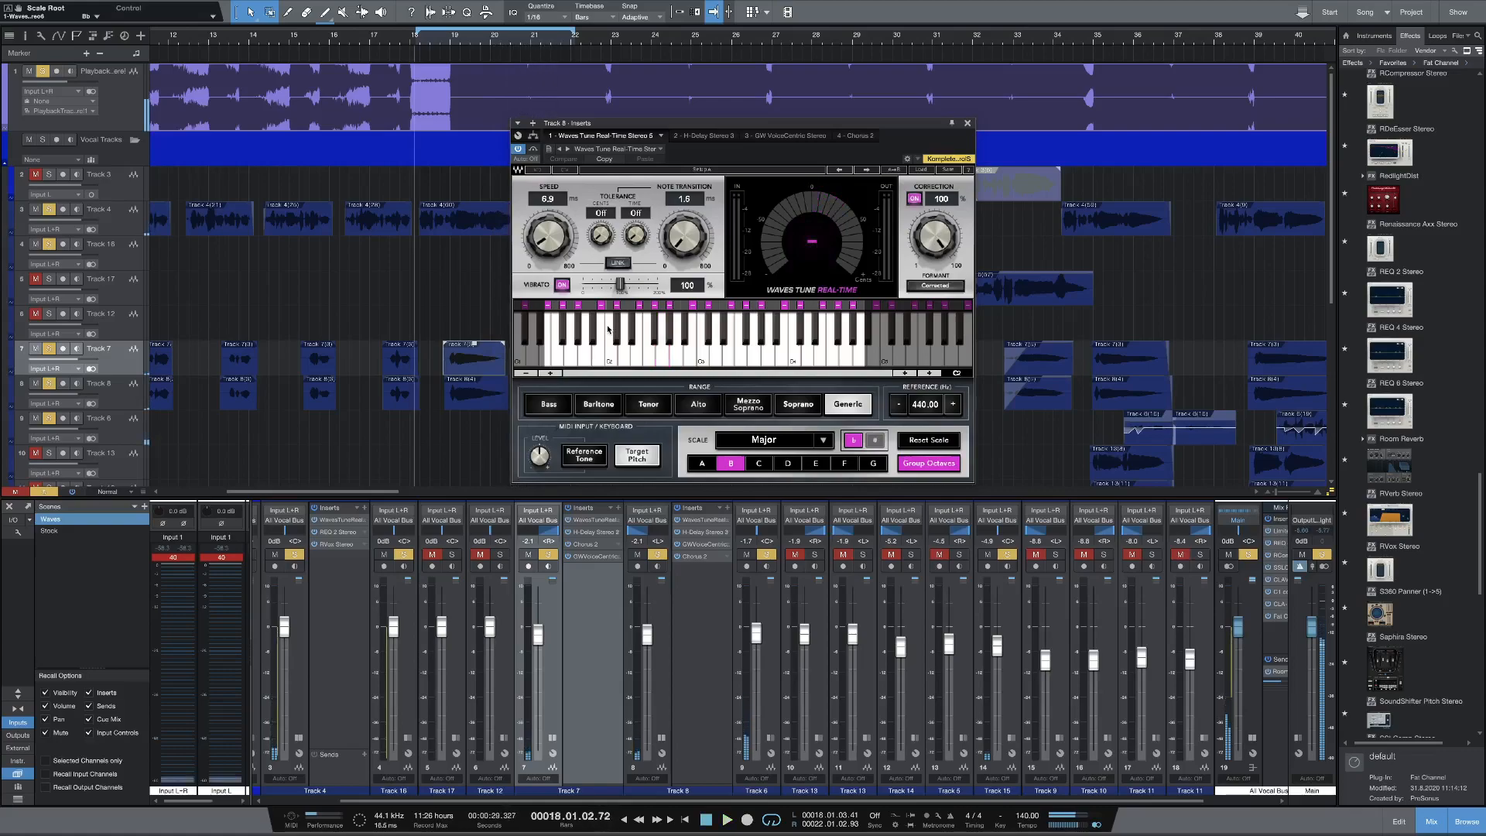
pyautogui.click(967, 124)
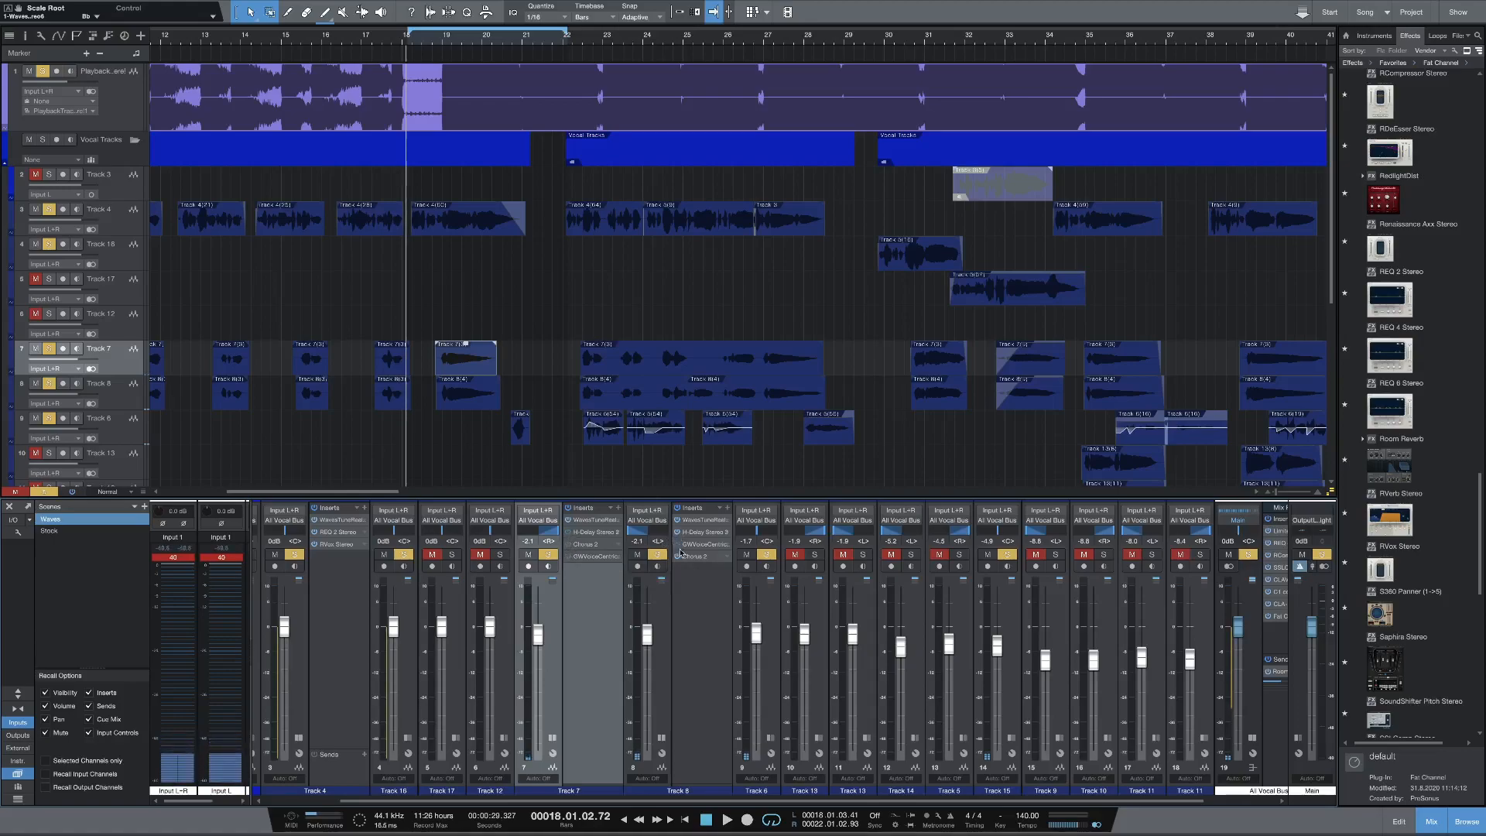
# Step: Open the H-Delay on Track 7, try its tap tempo and examine the feedback, modulation, filter and output controls
pyautogui.click(588, 533)
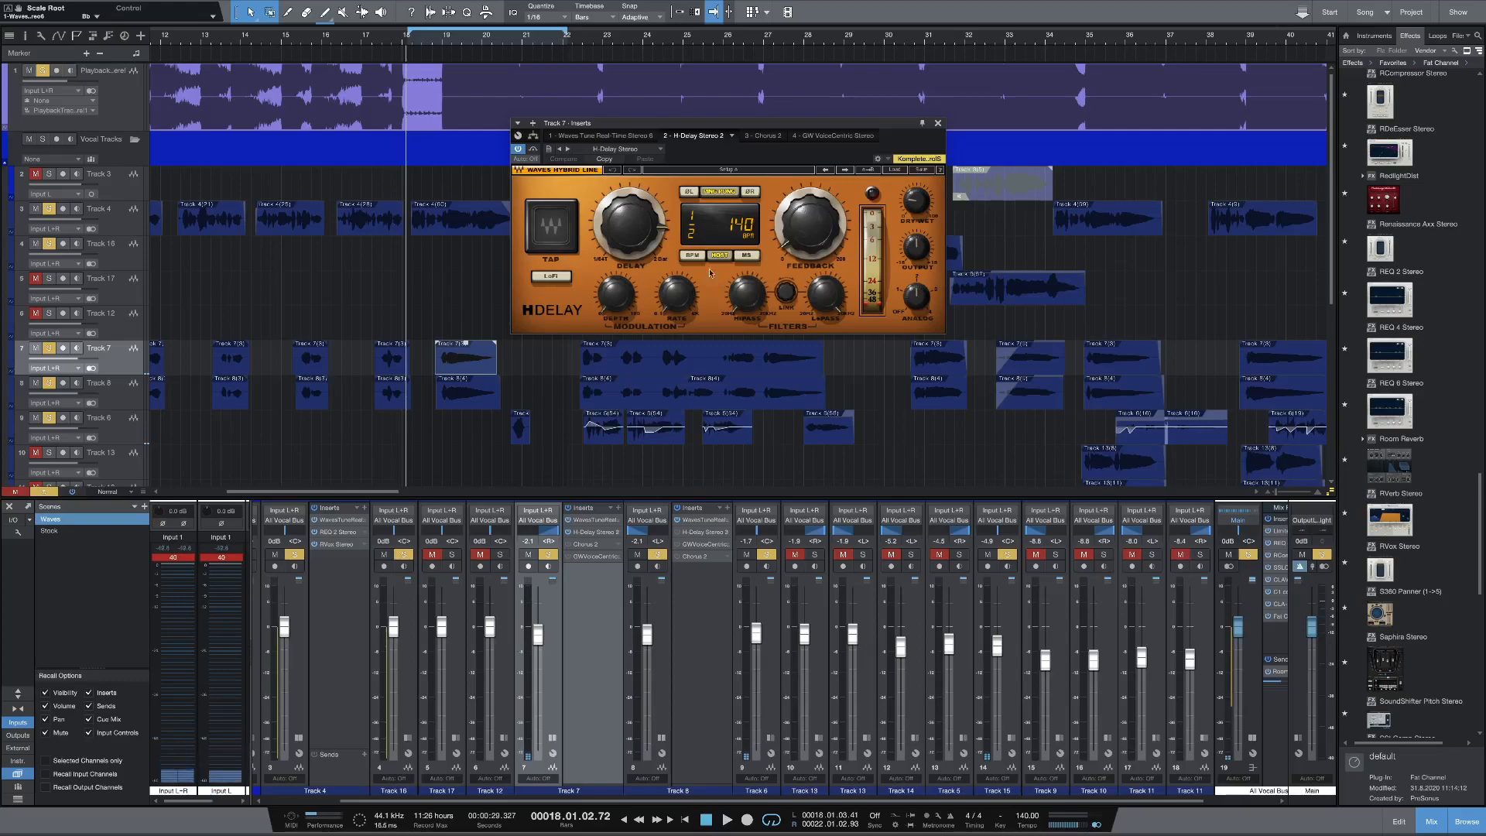
pyautogui.click(552, 240)
pyautogui.click(552, 239)
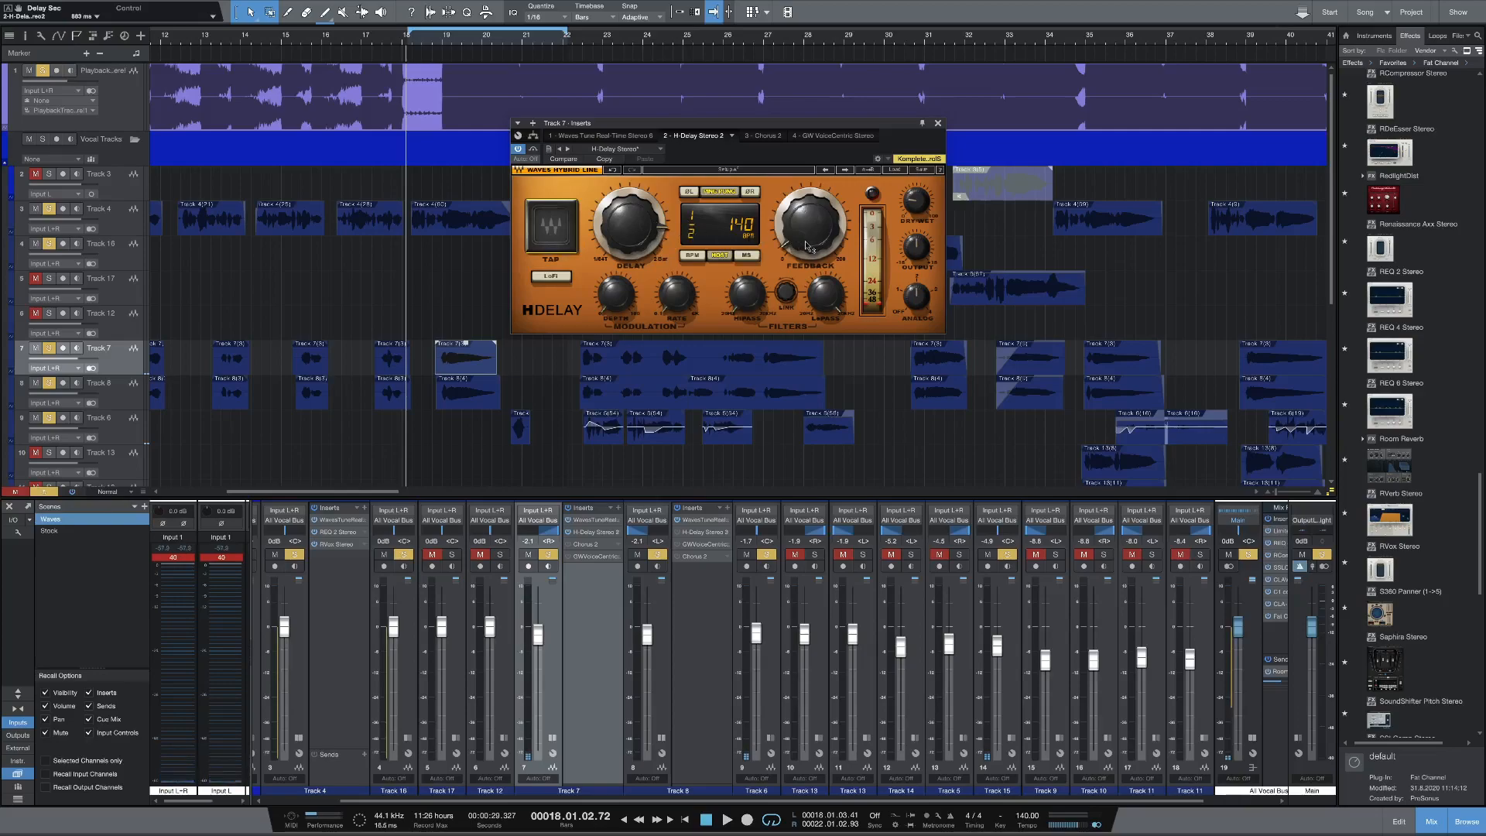
pyautogui.moveTo(811, 246)
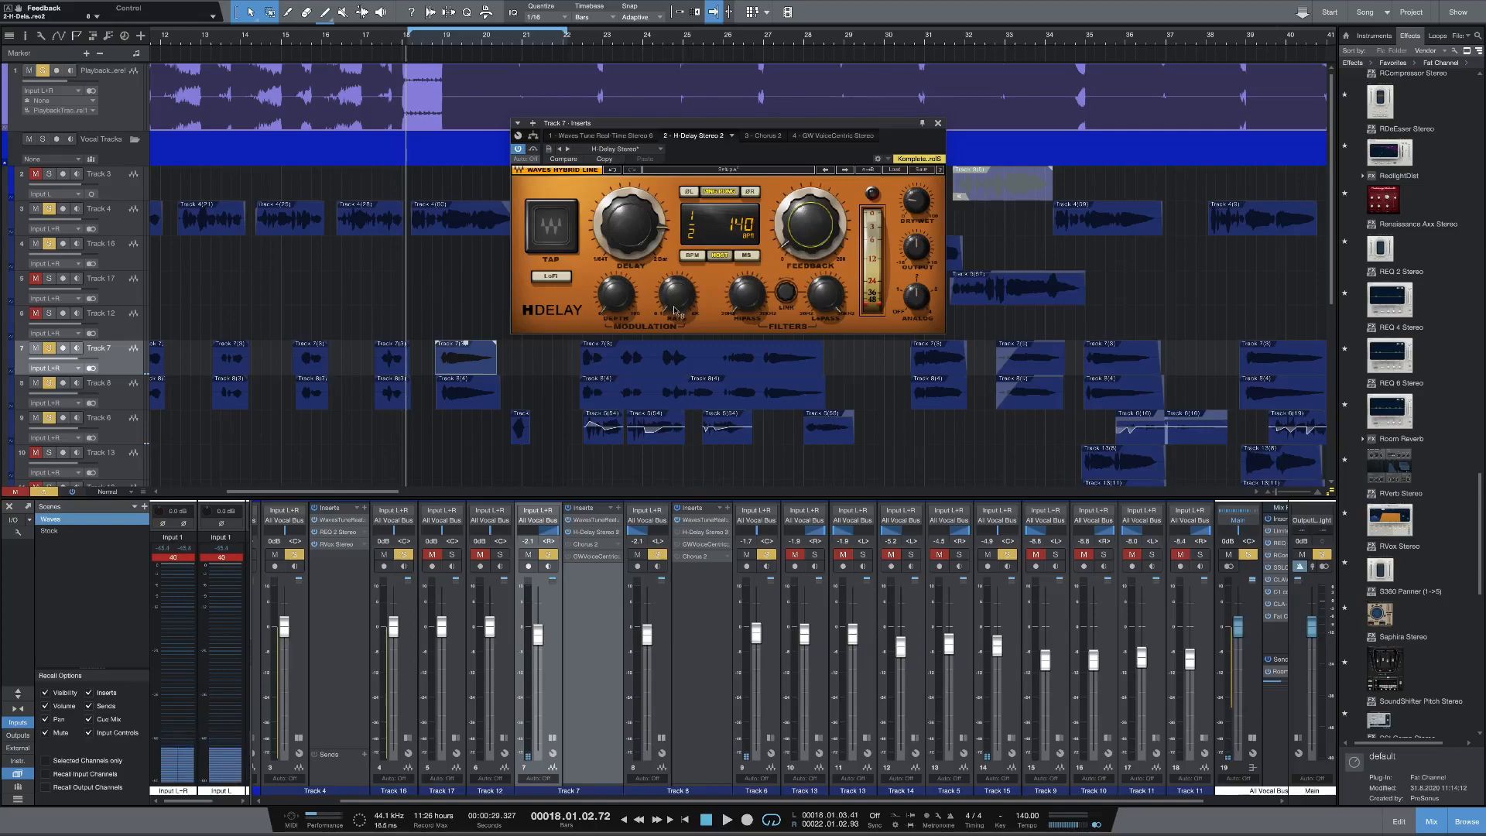
pyautogui.moveTo(615, 311)
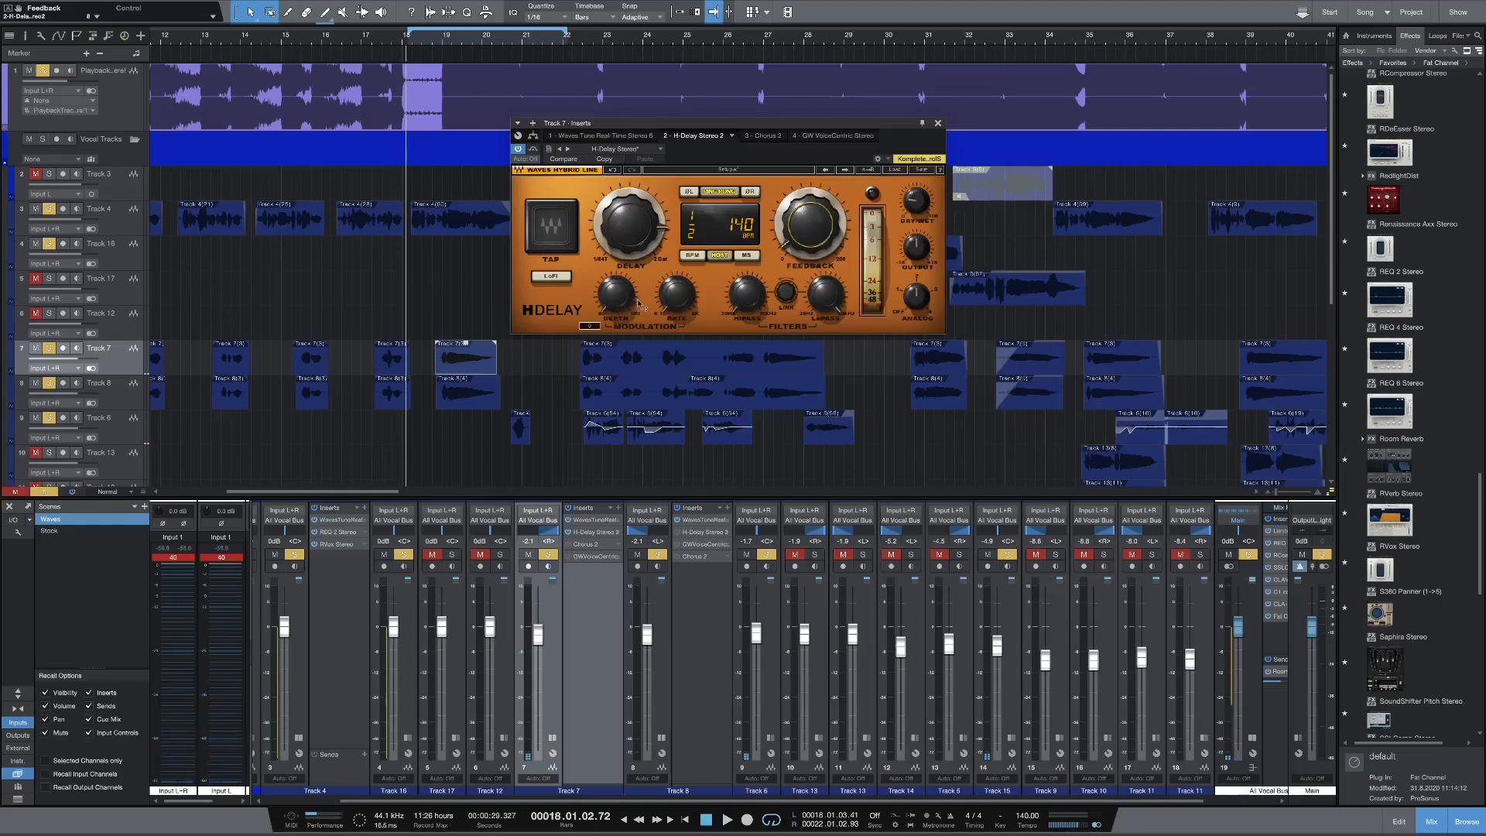
pyautogui.moveTo(669, 310)
pyautogui.moveTo(750, 304)
pyautogui.moveTo(828, 309)
pyautogui.moveTo(918, 203)
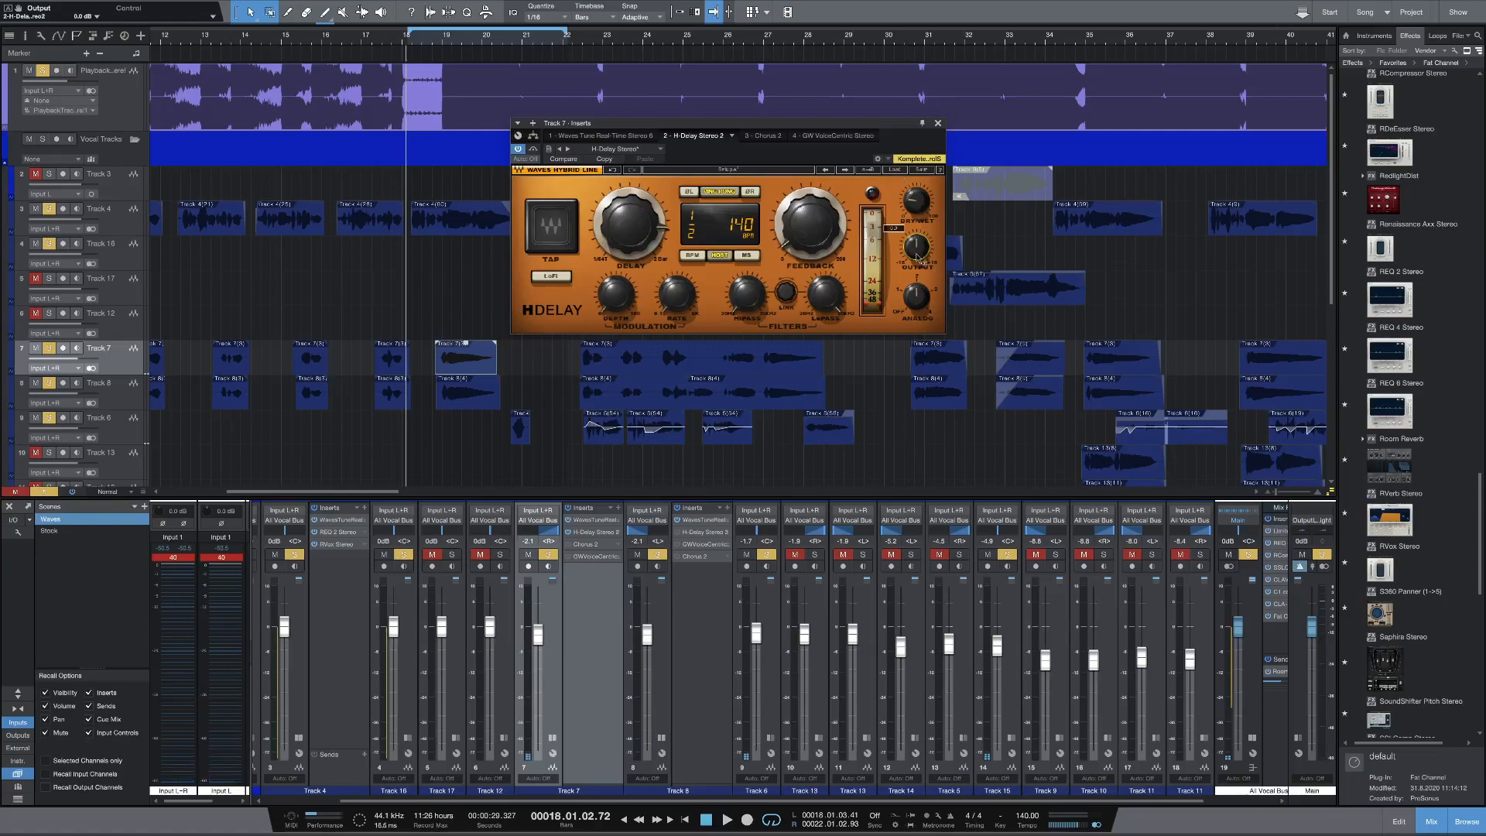
pyautogui.moveTo(918, 257)
# Step: Open the H-Delay on Track 8 and review its delay settings
pyautogui.hscroll(1, 774, 785)
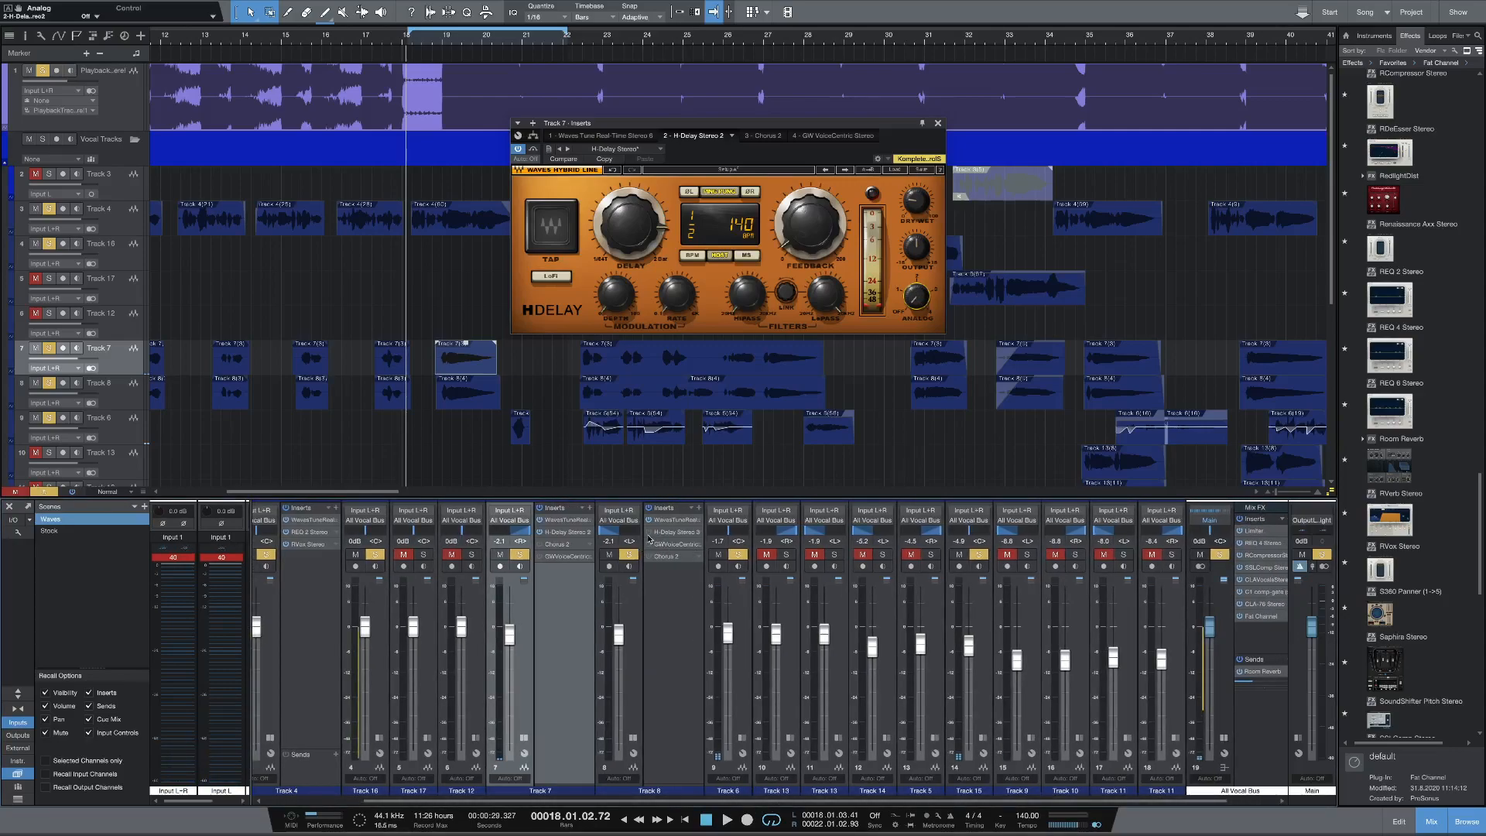
pyautogui.click(662, 533)
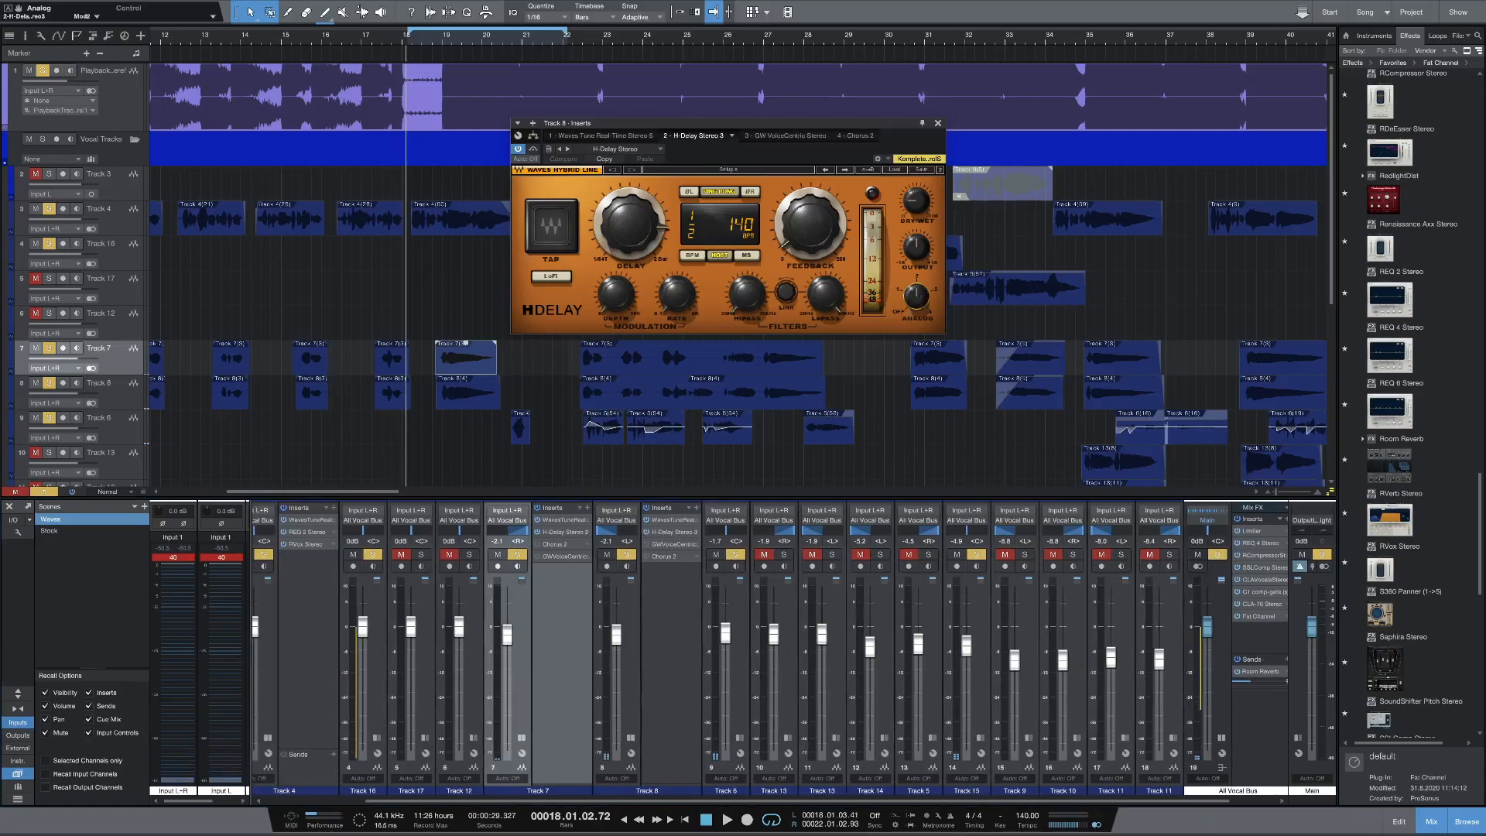
pyautogui.click(937, 123)
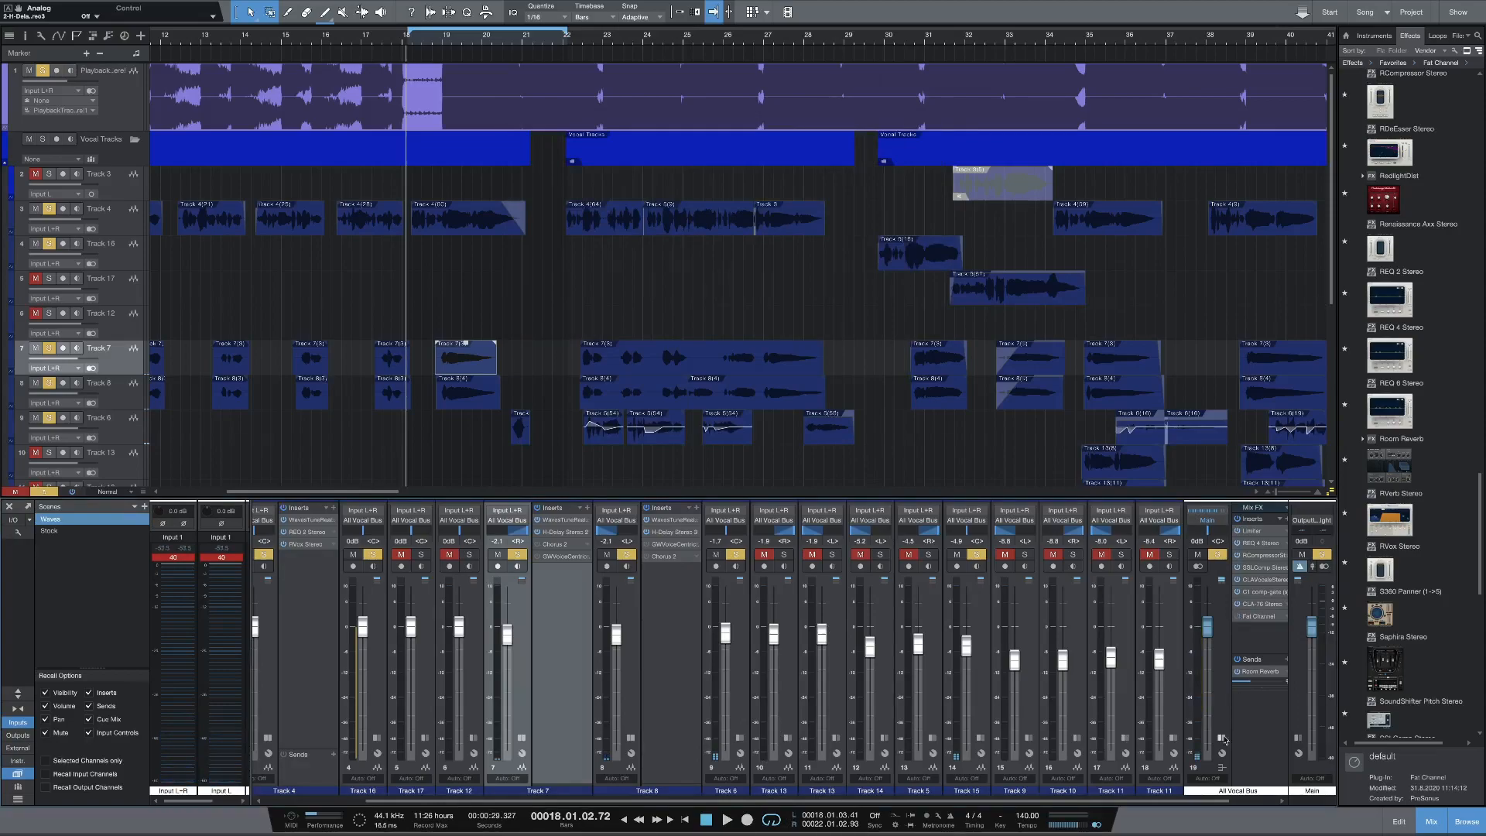
pyautogui.moveTo(1198, 759)
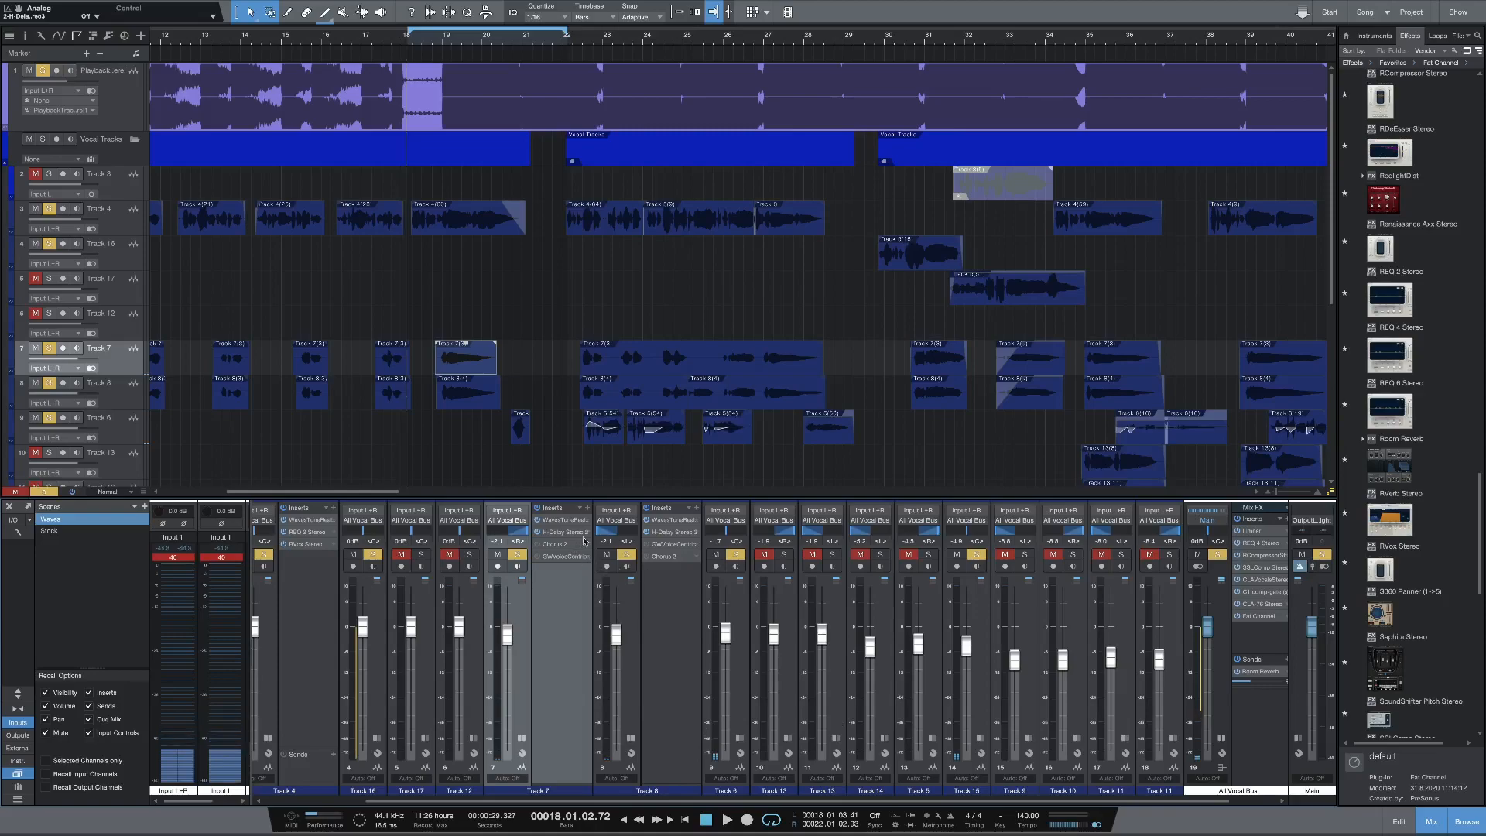
pyautogui.click(651, 534)
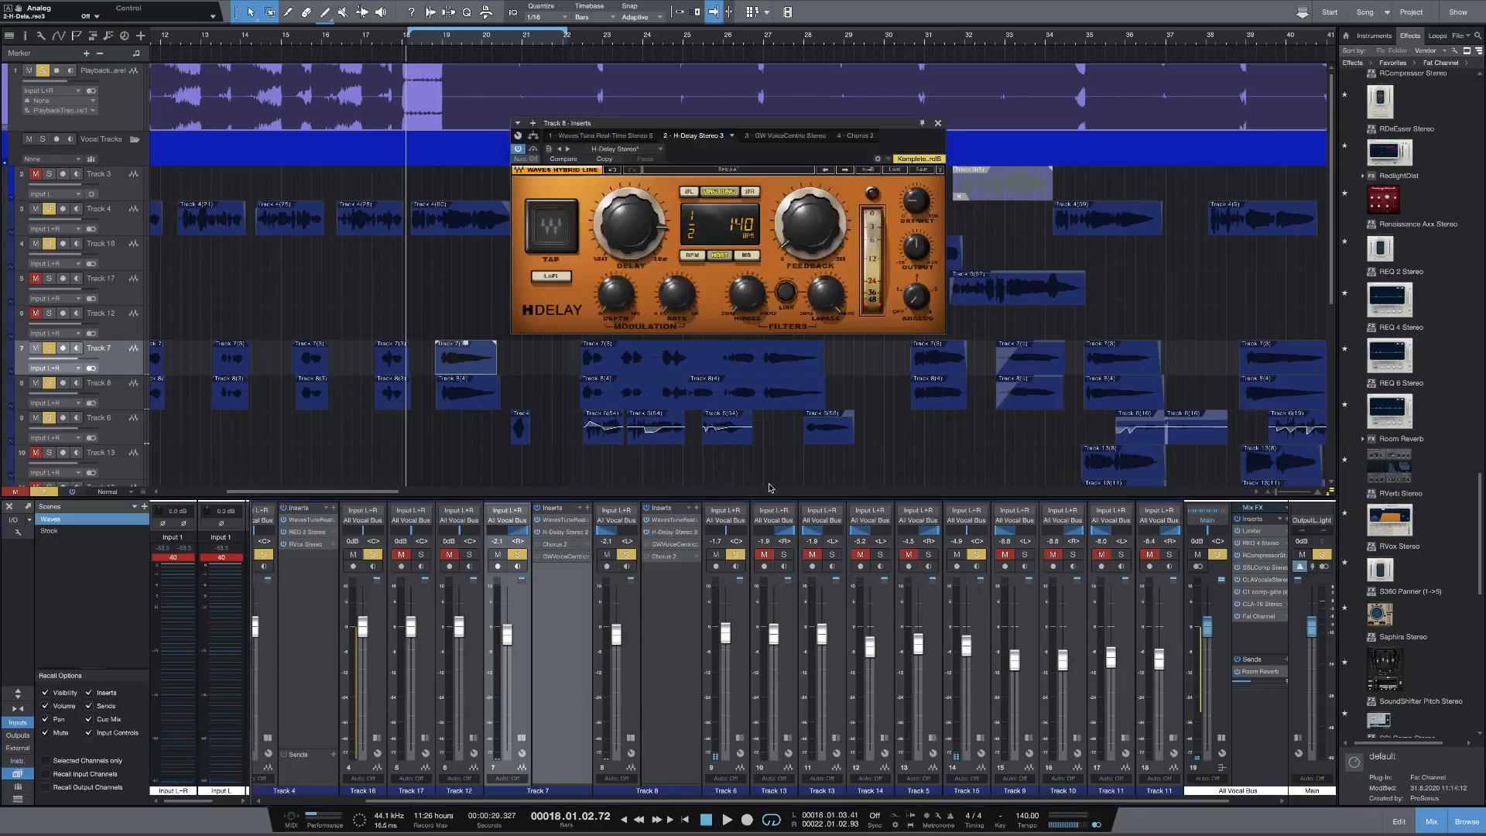
pyautogui.click(938, 124)
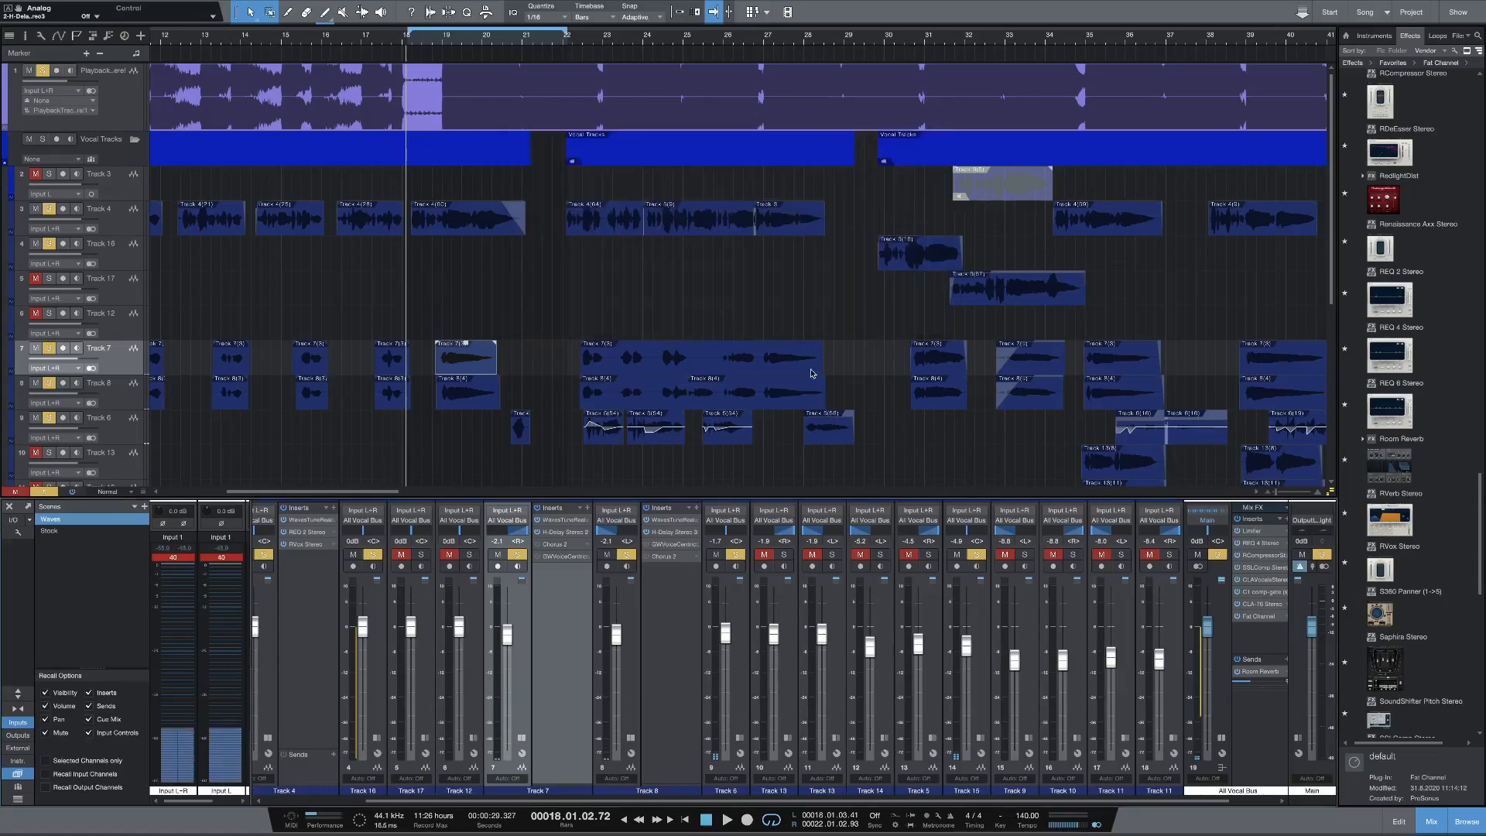
pyautogui.click(670, 532)
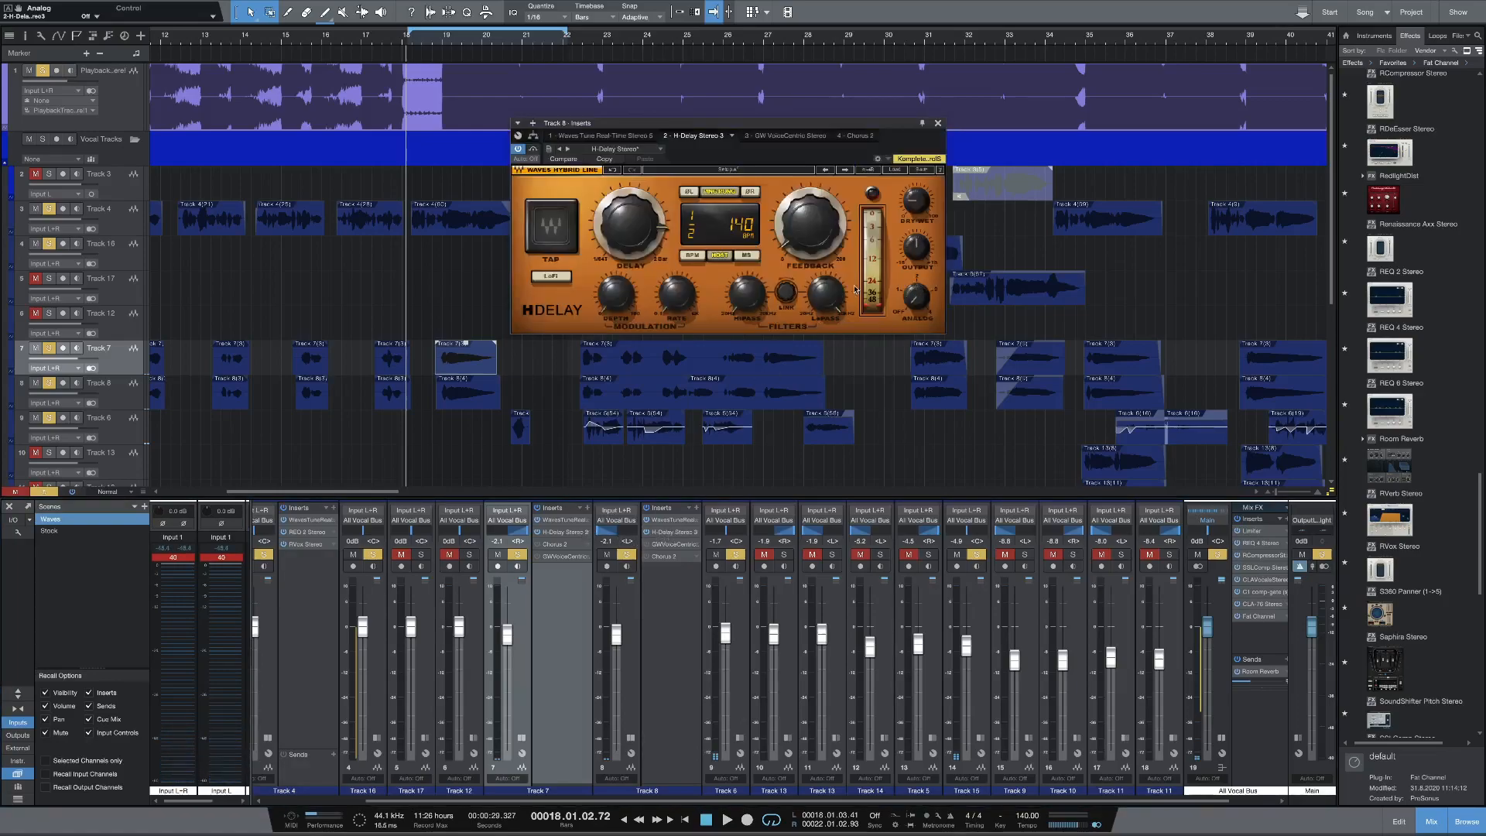
# Step: Recheck the H-Delay on Track 7, review the track's Chorus settings and close the plug-in window
pyautogui.click(565, 533)
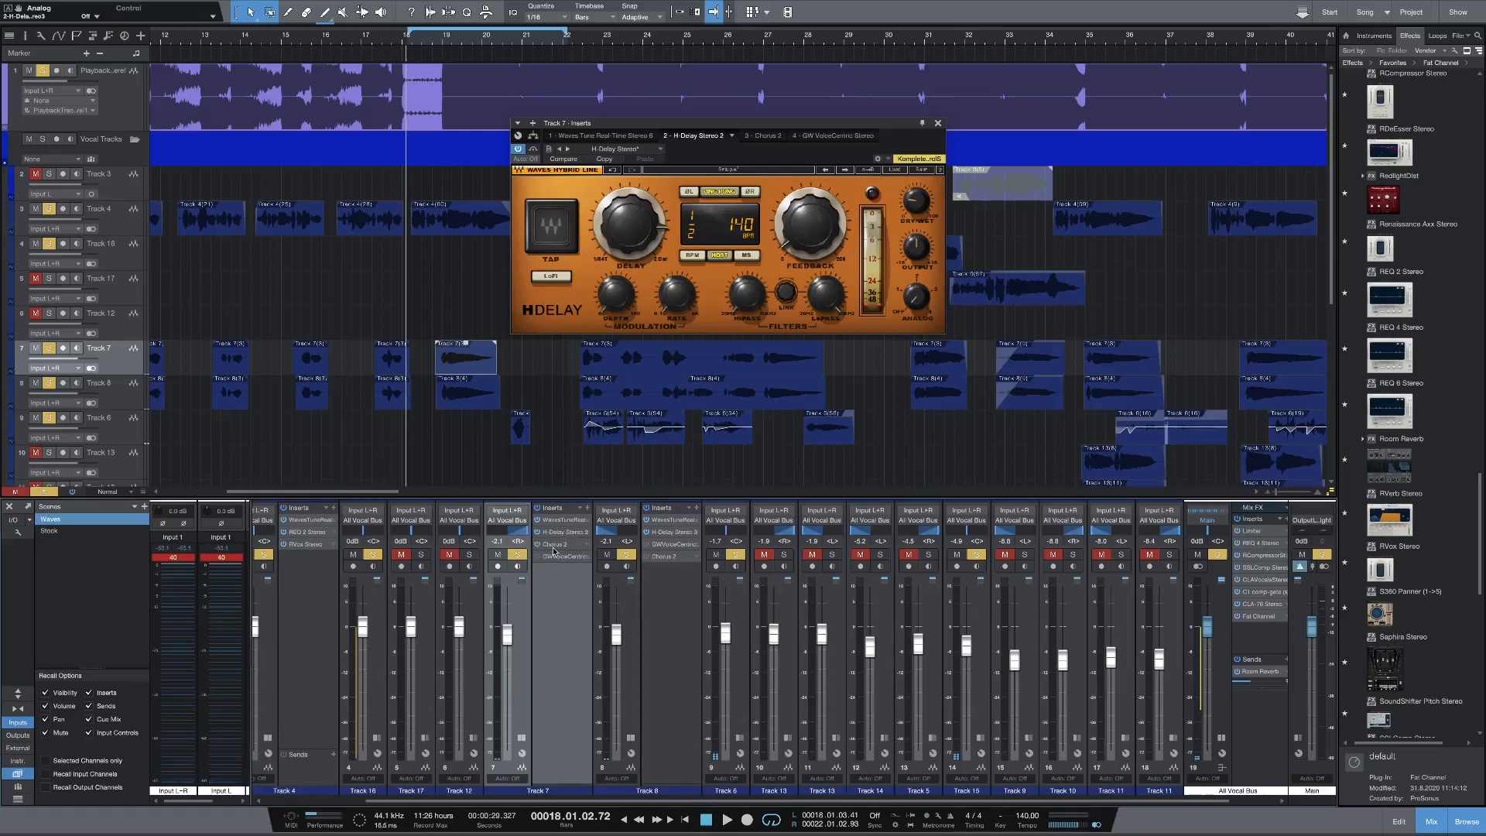
pyautogui.click(553, 545)
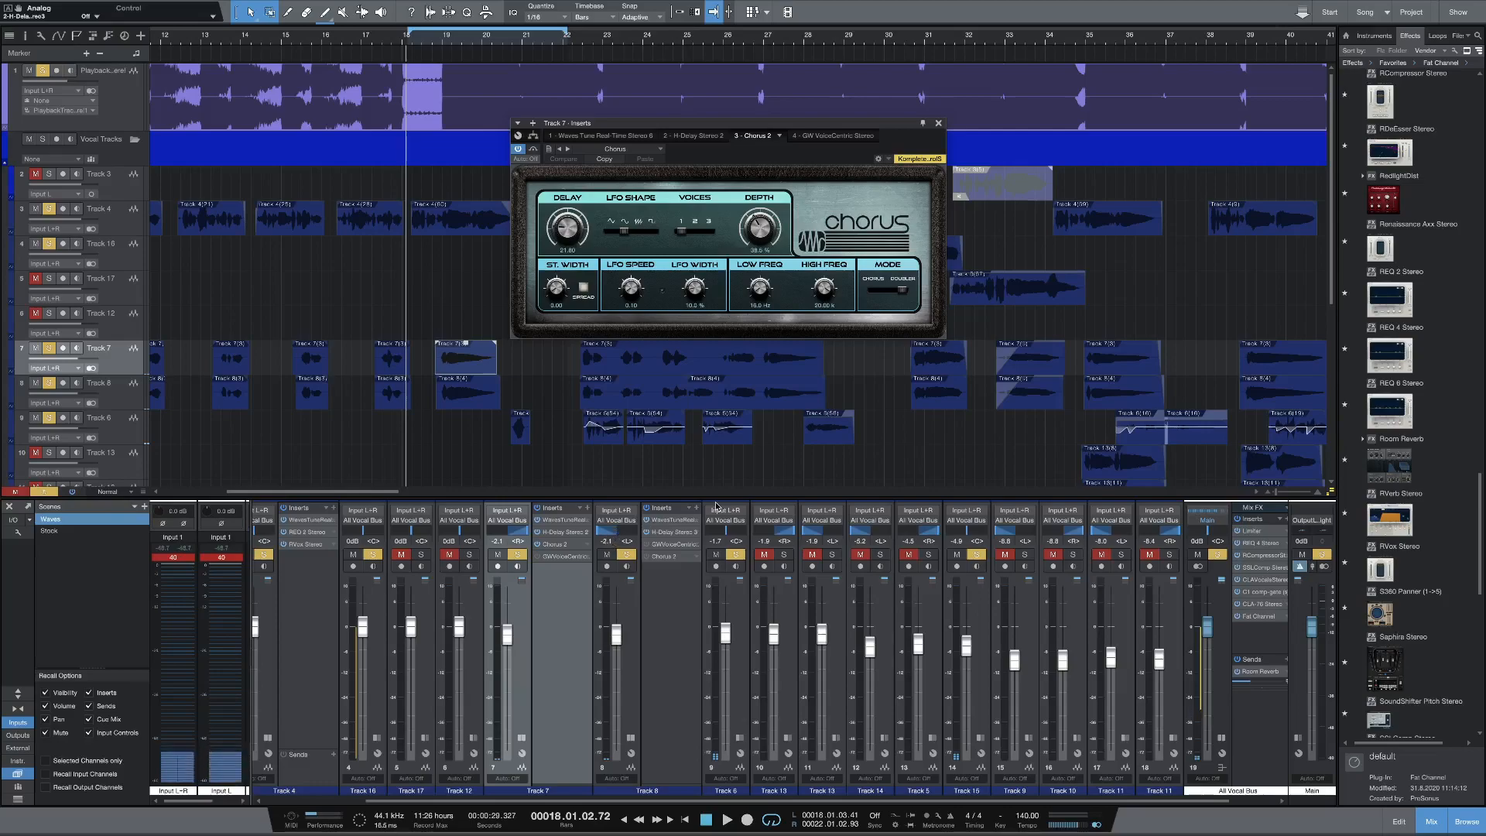
pyautogui.click(938, 123)
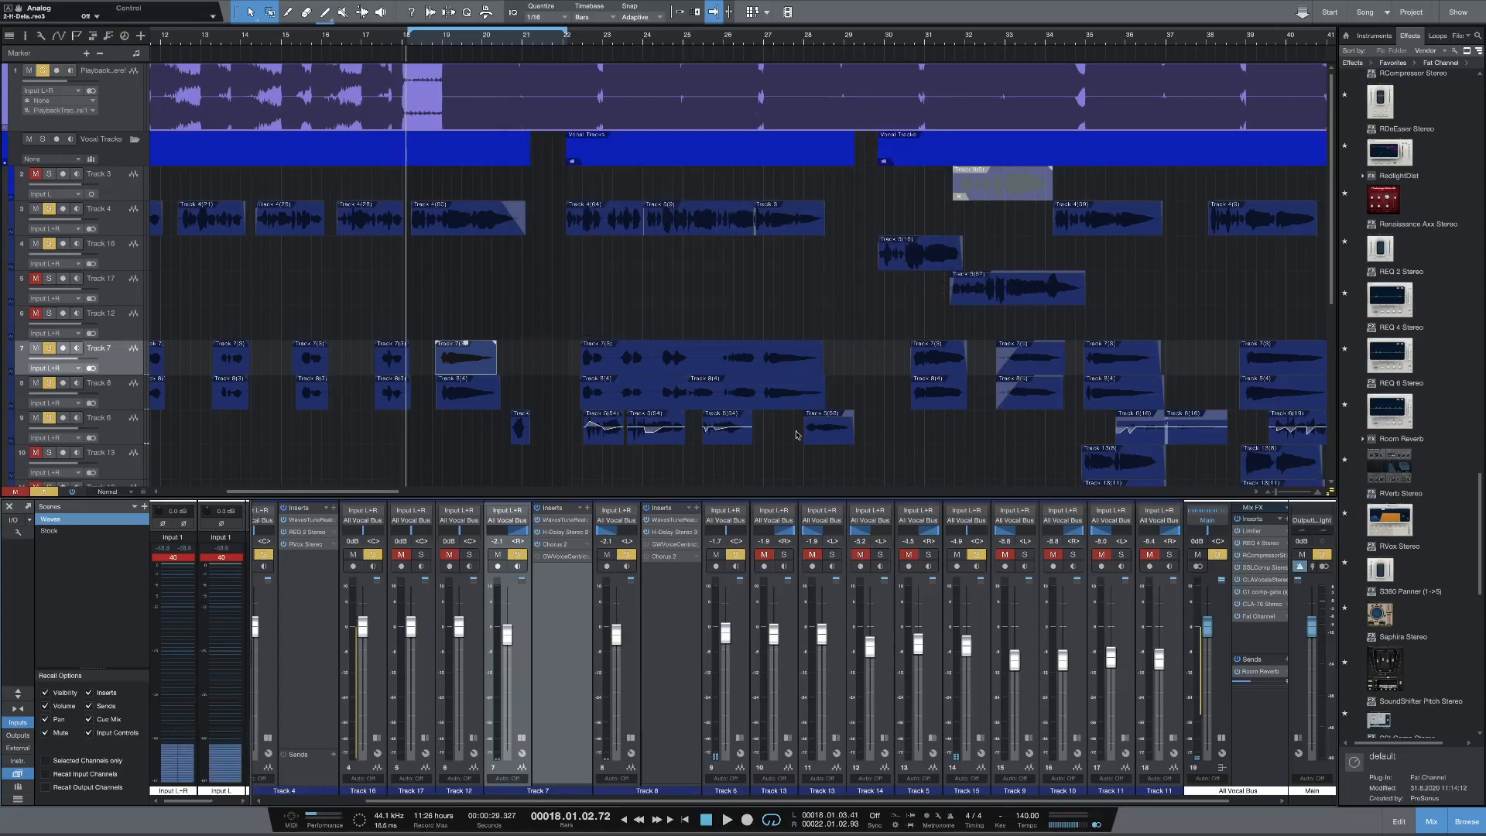
# Step: Select Track 8 and compare its GW VoiceCentric settings with the same plug-in on Track 7
pyautogui.click(661, 551)
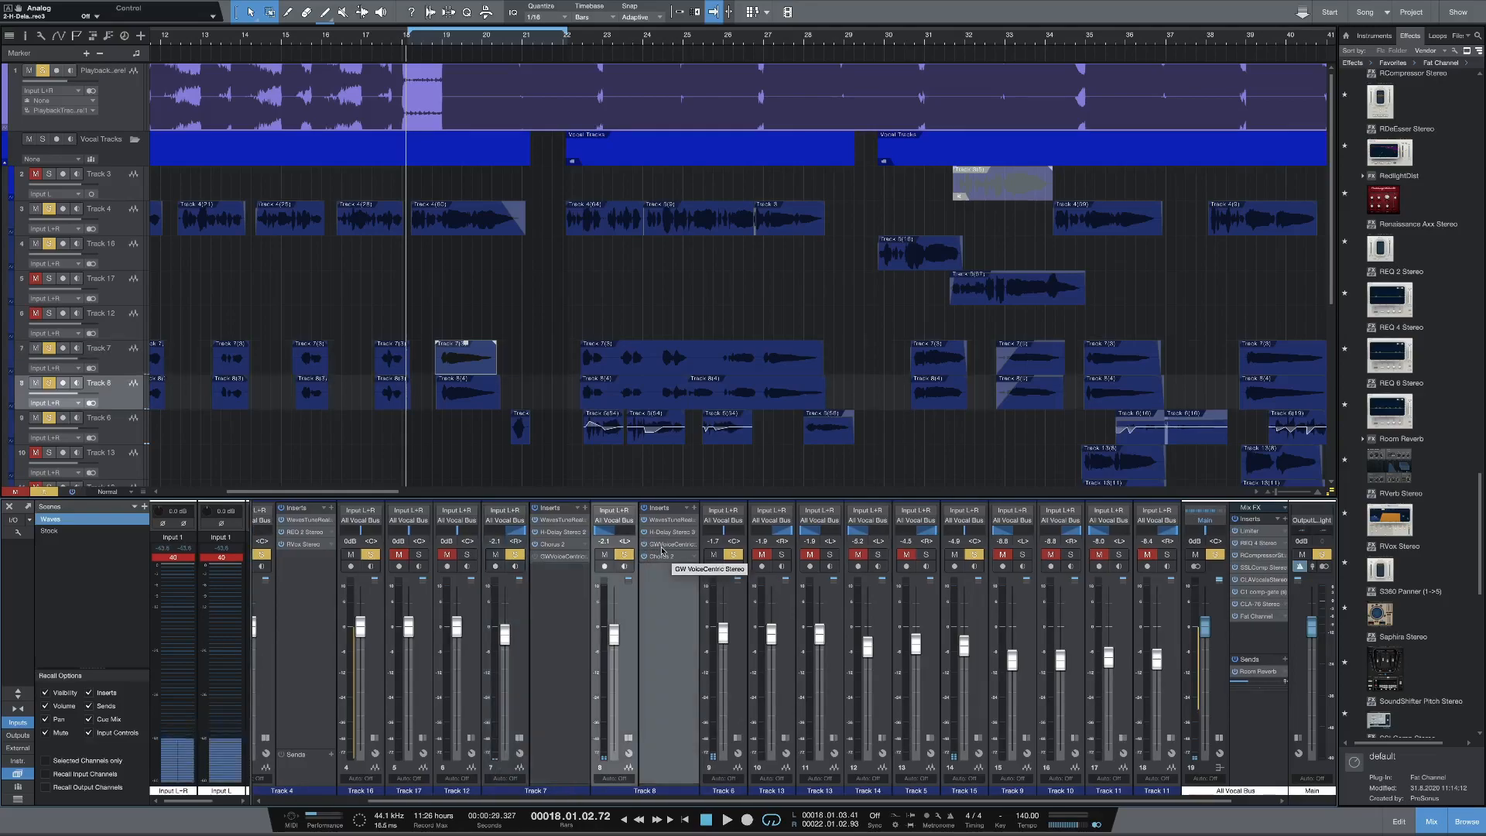
pyautogui.click(662, 551)
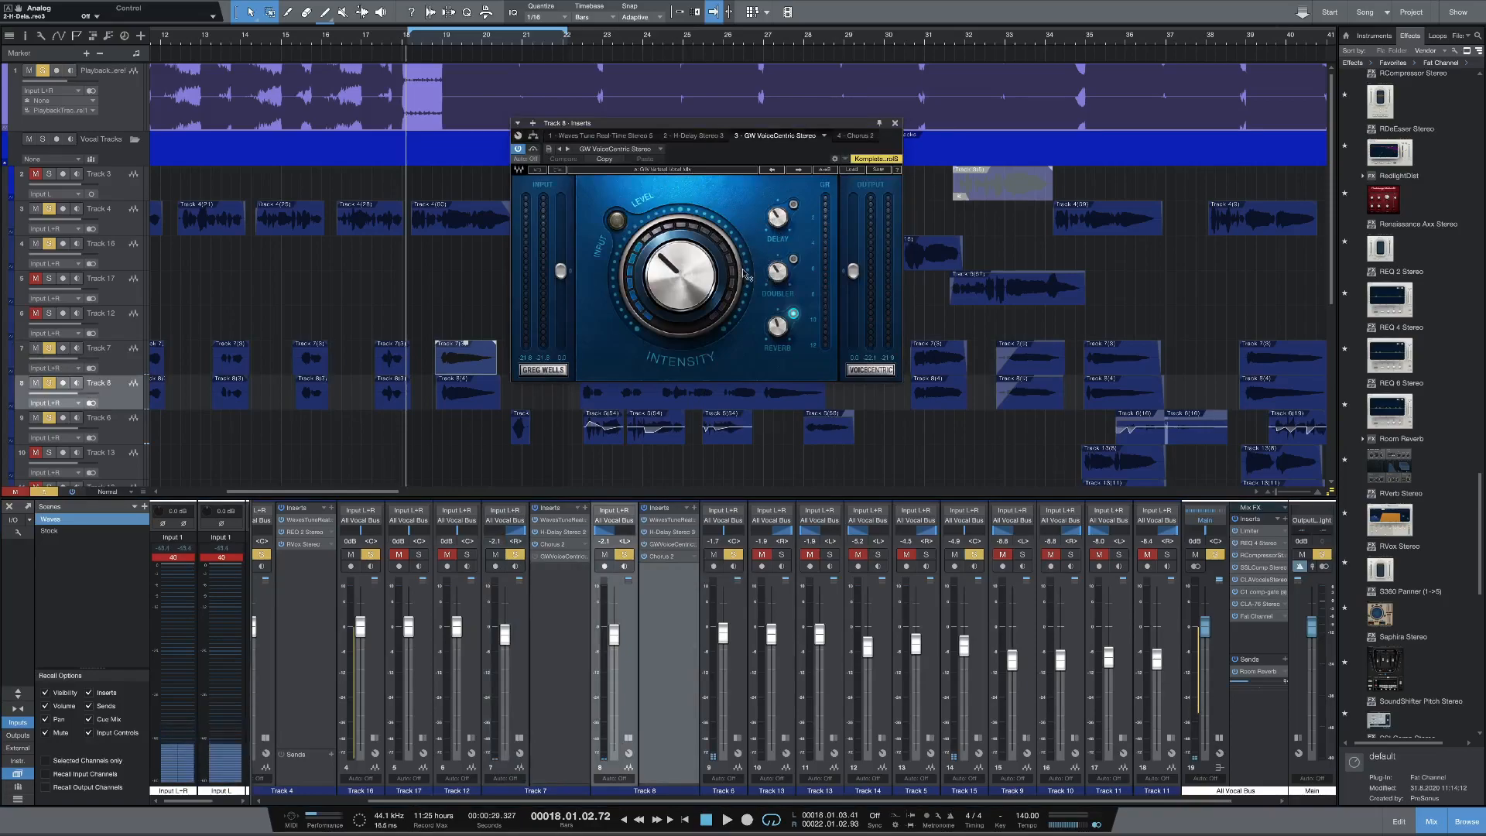
pyautogui.click(538, 556)
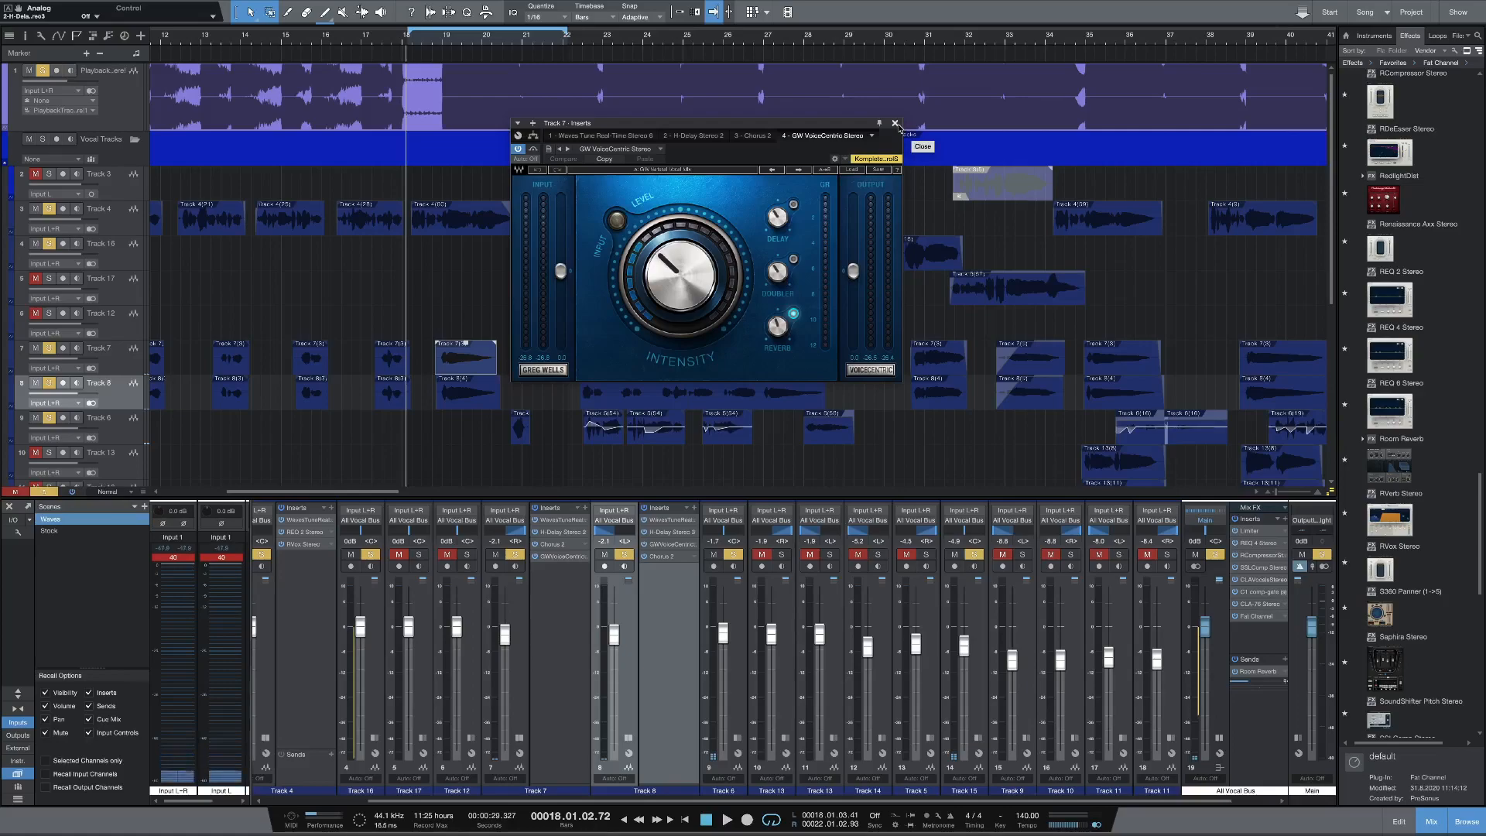
# Step: Close the plug-in window and play the vocal section from bar 17 to bar 21
pyautogui.click(895, 123)
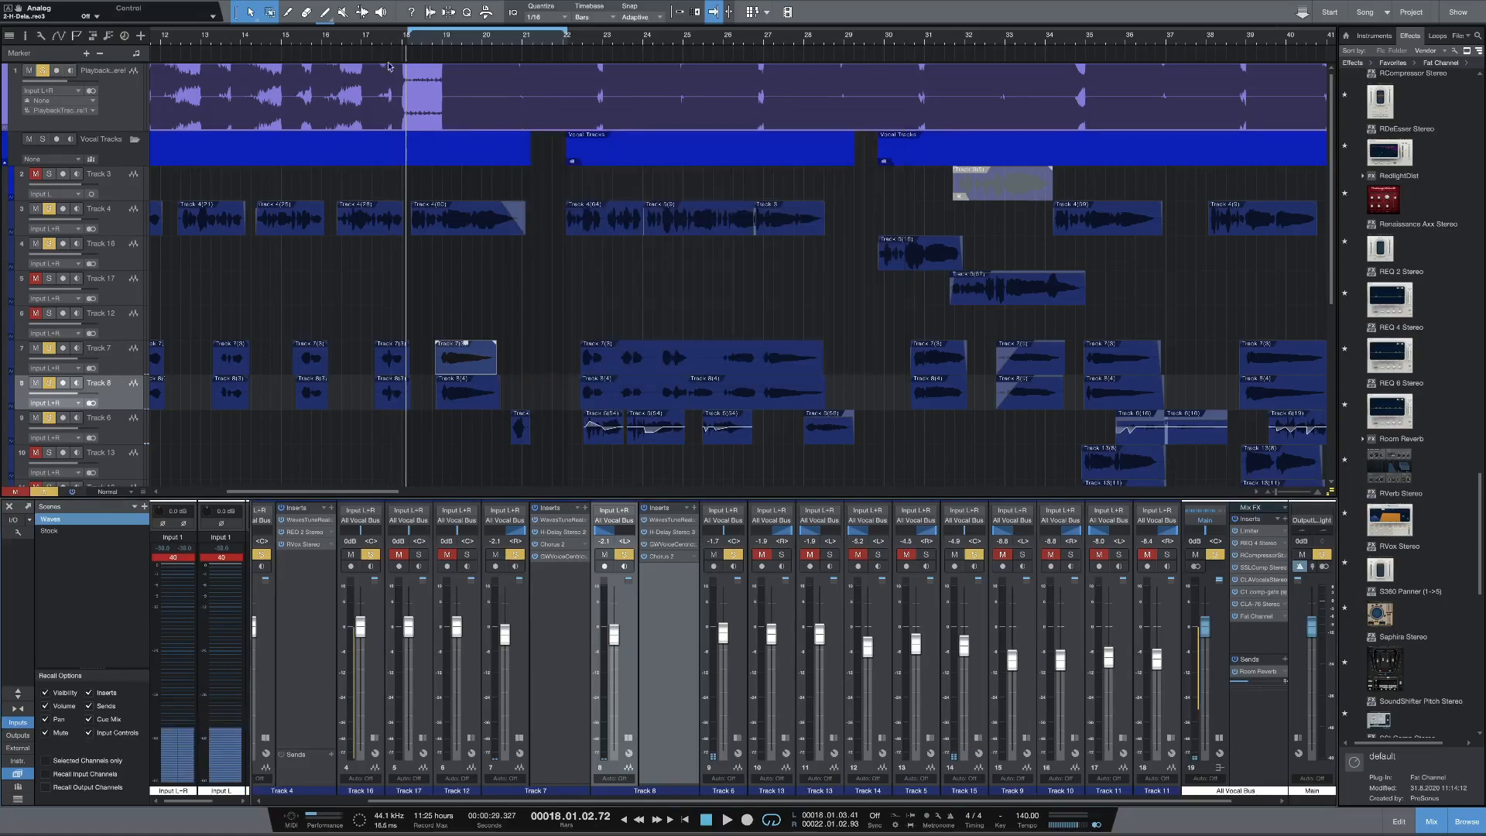
pyautogui.click(393, 44)
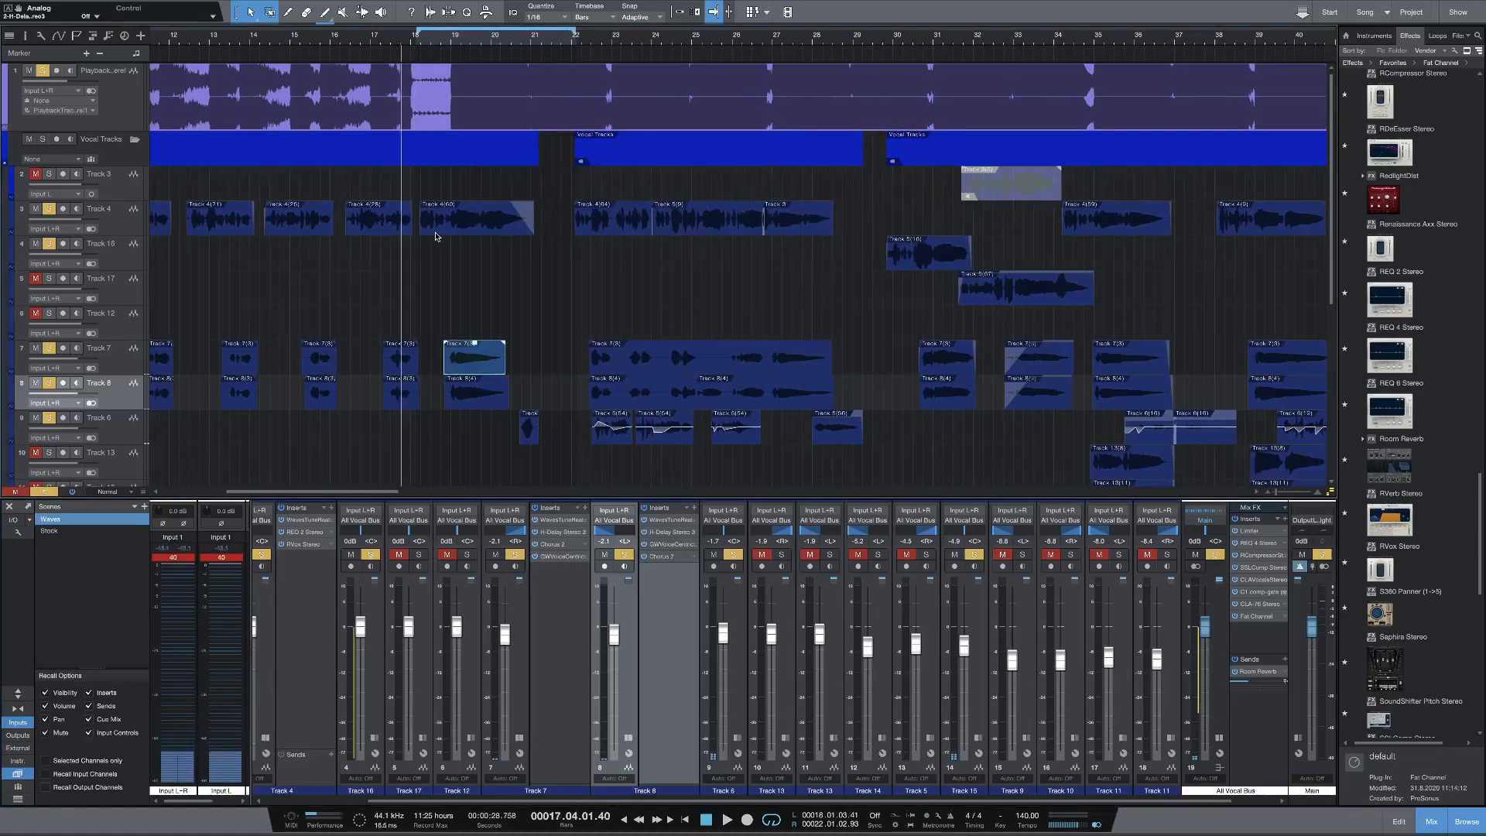
pyautogui.press('space')
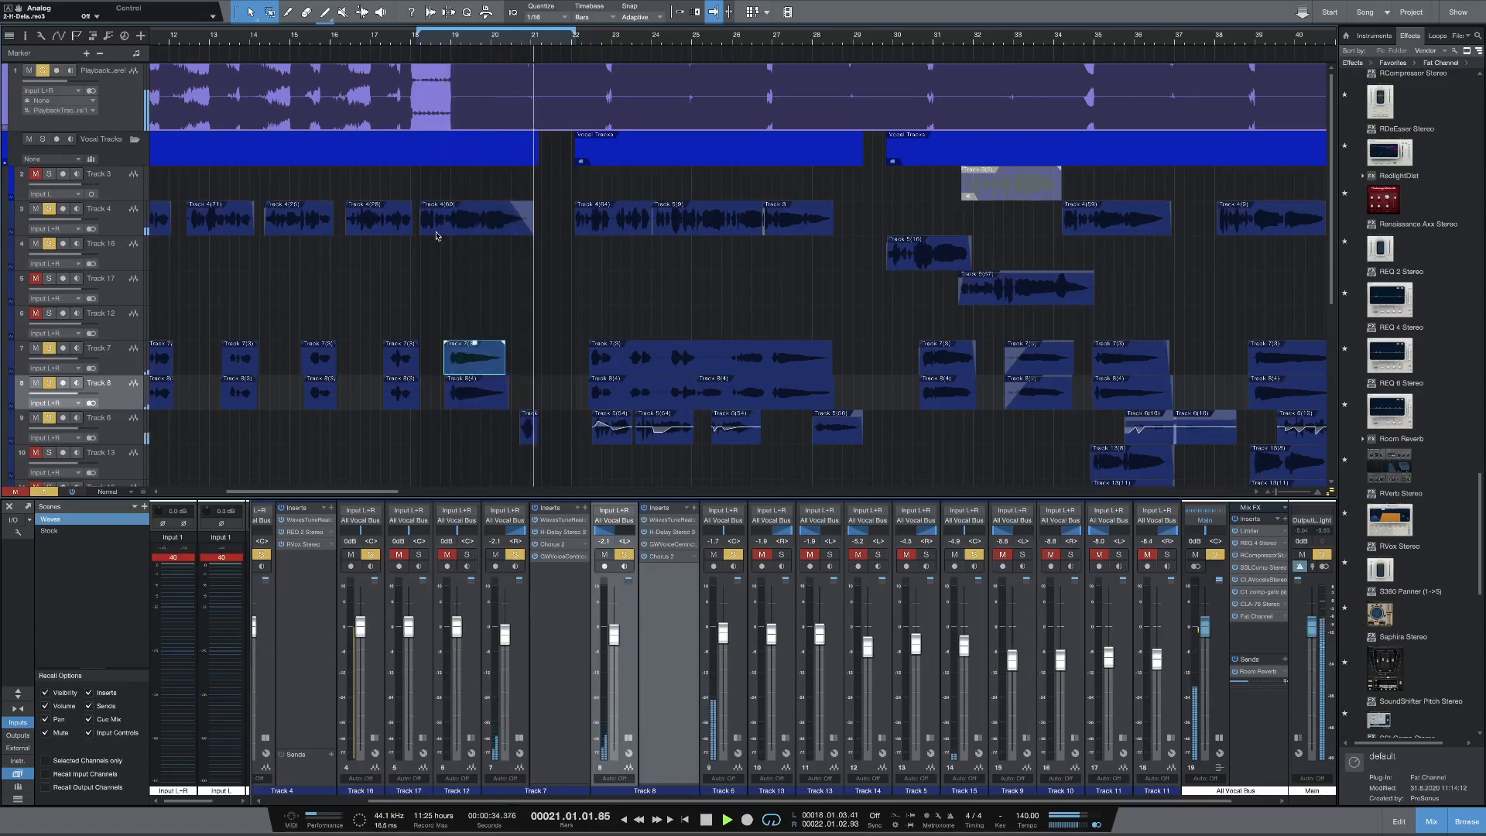
pyautogui.press('space')
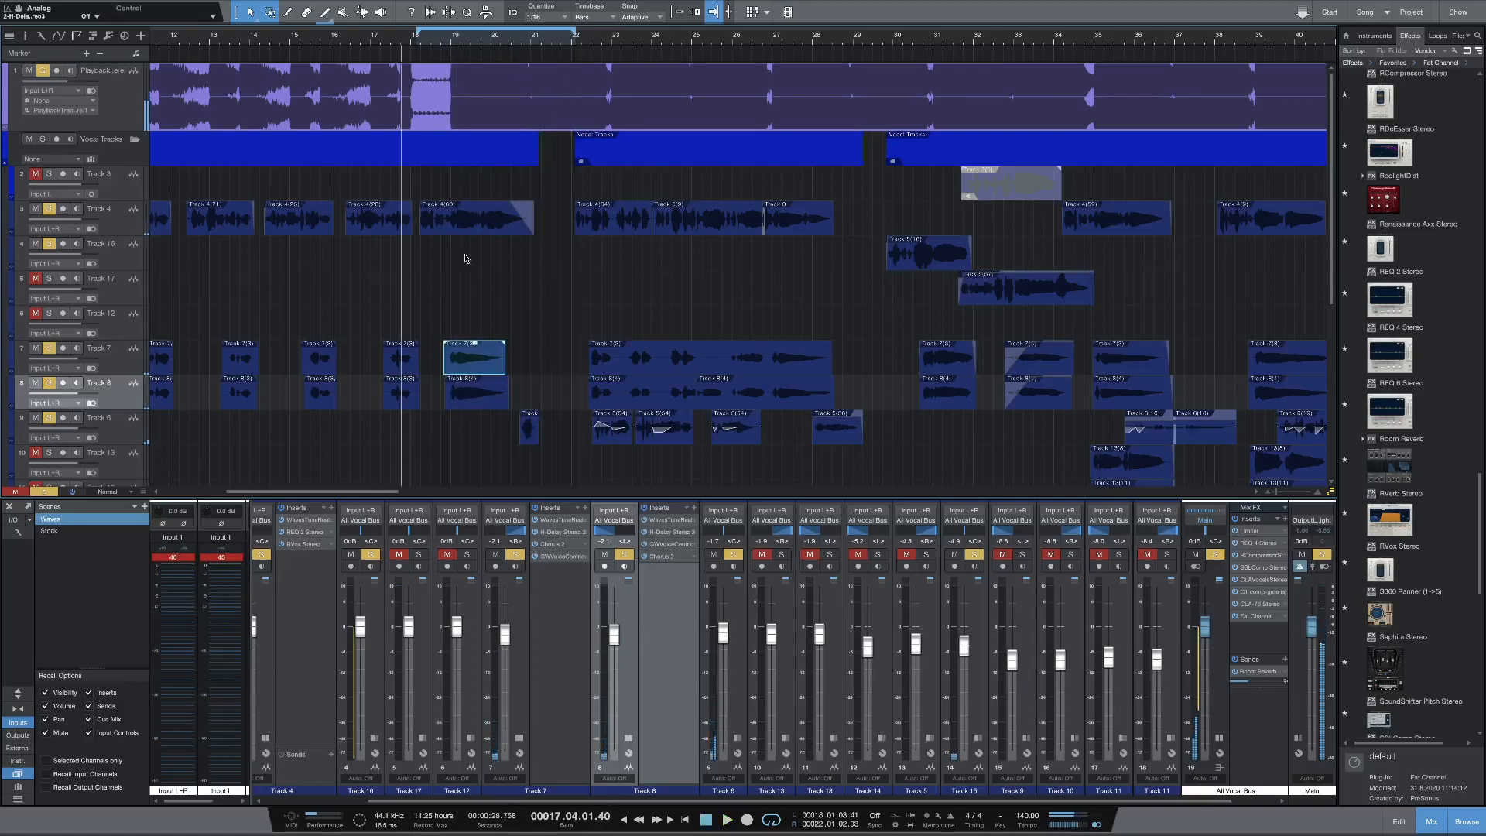
# Step: Open Waves Tune Real-Time on Track 6, set its scale root to B flat and close the plug-in
pyautogui.scroll(-4, 465, 259)
pyautogui.click(529, 283)
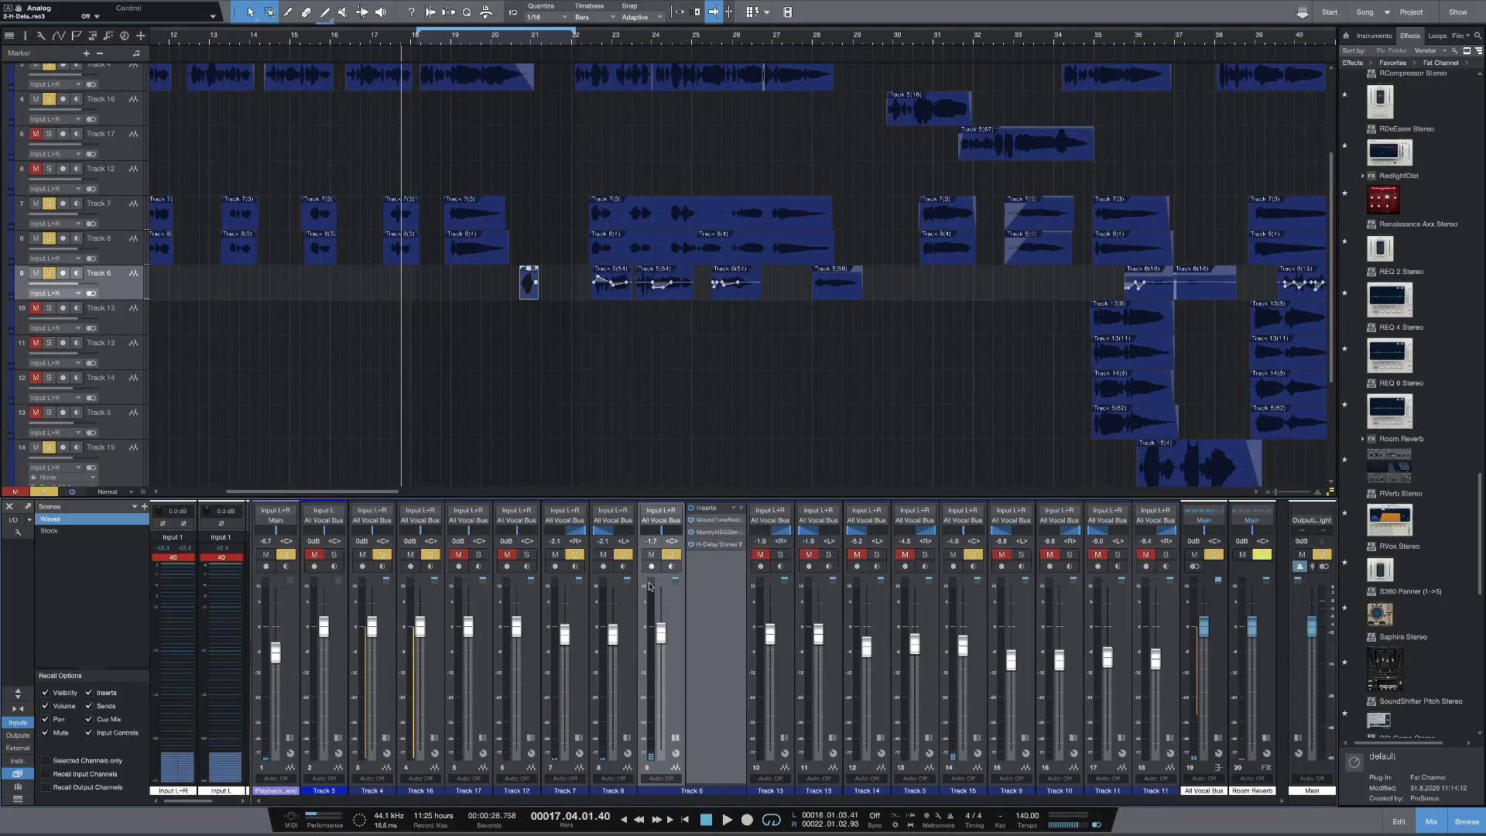
pyautogui.click(625, 620)
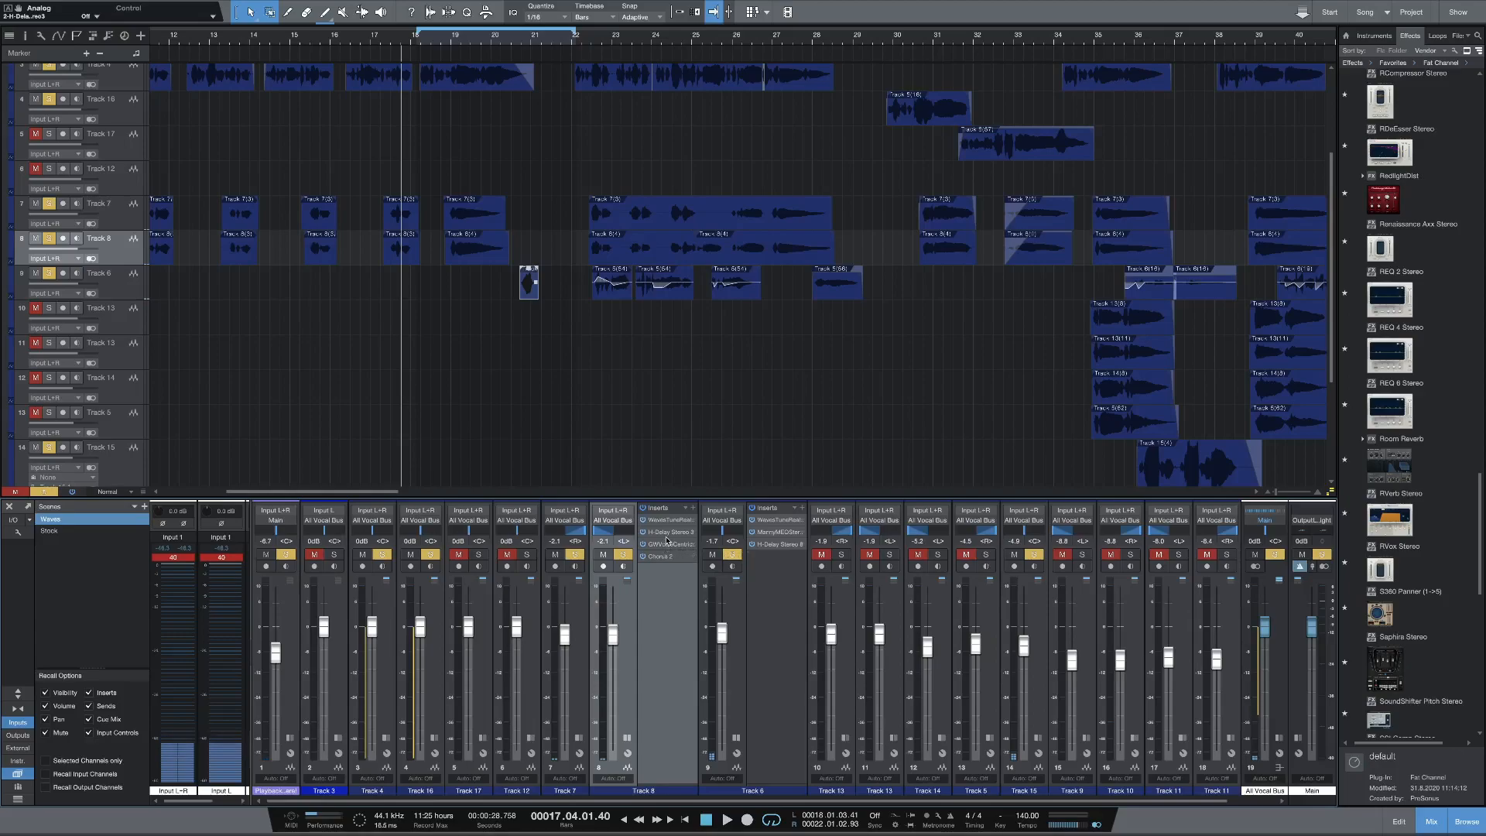
pyautogui.moveTo(772, 542); pyautogui.dragTo(774, 544)
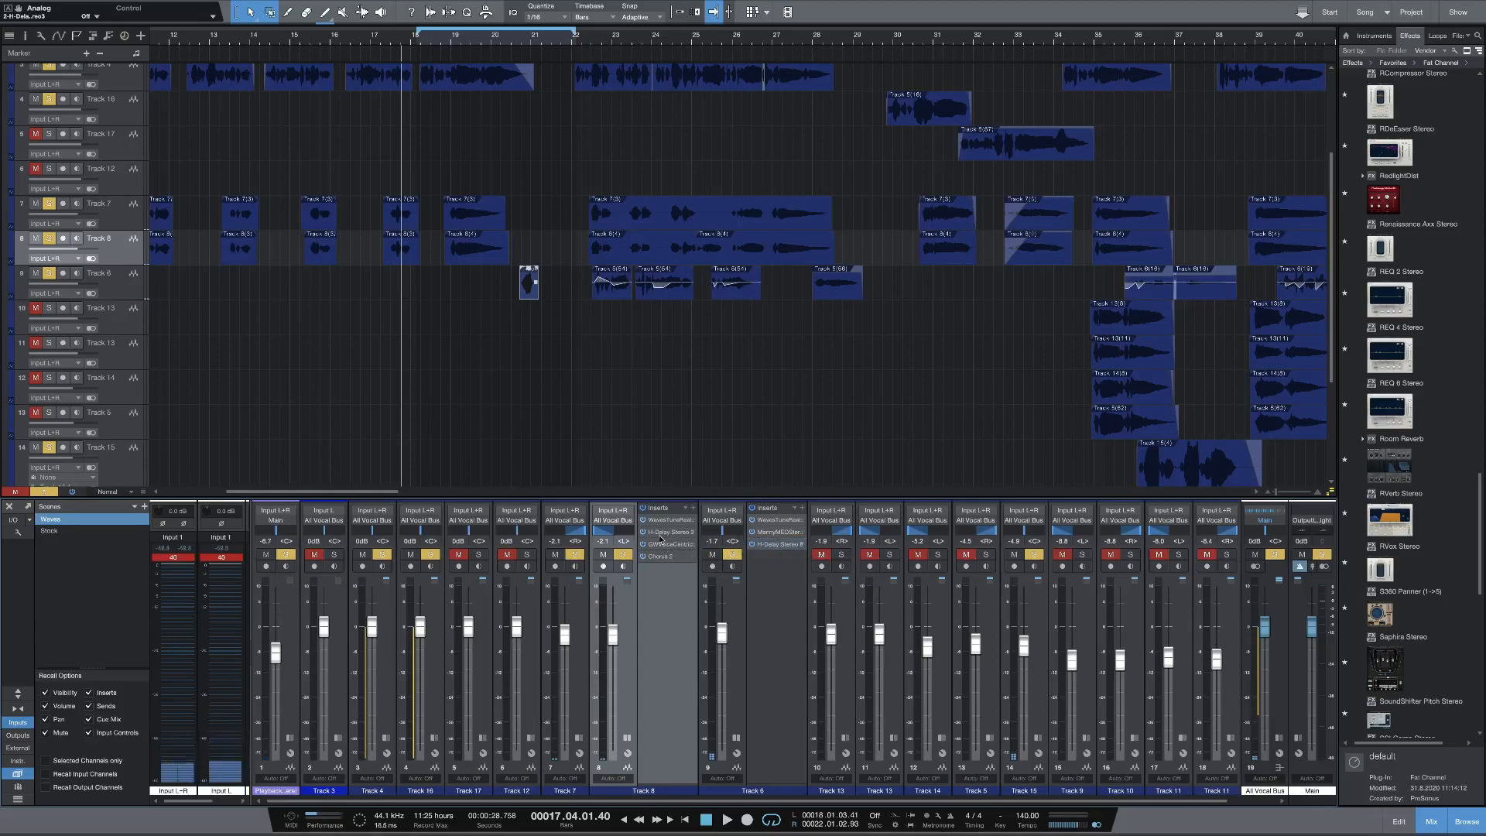
pyautogui.doubleClick(781, 520)
pyautogui.click(734, 465)
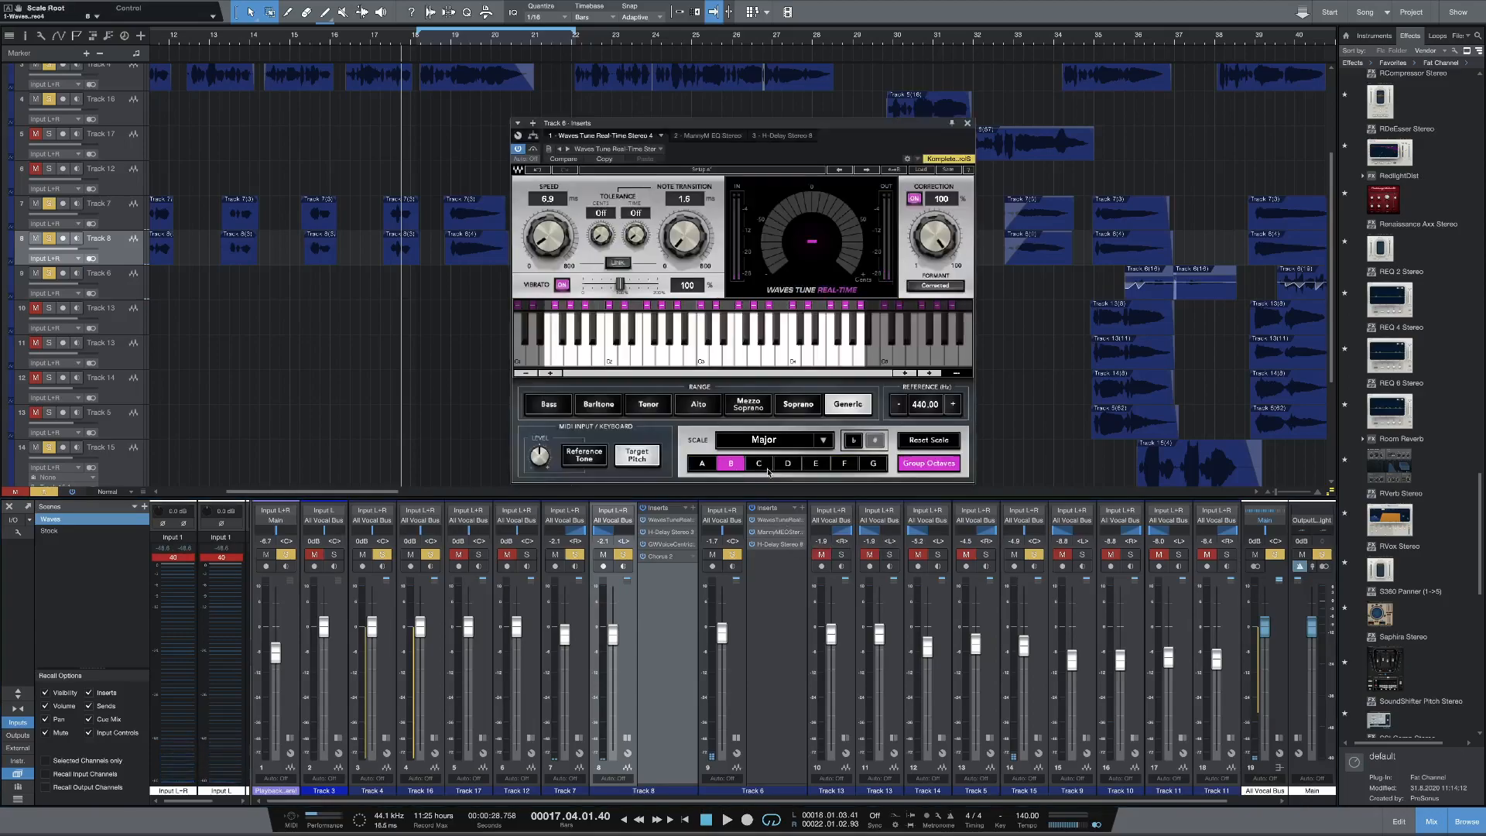
pyautogui.click(855, 440)
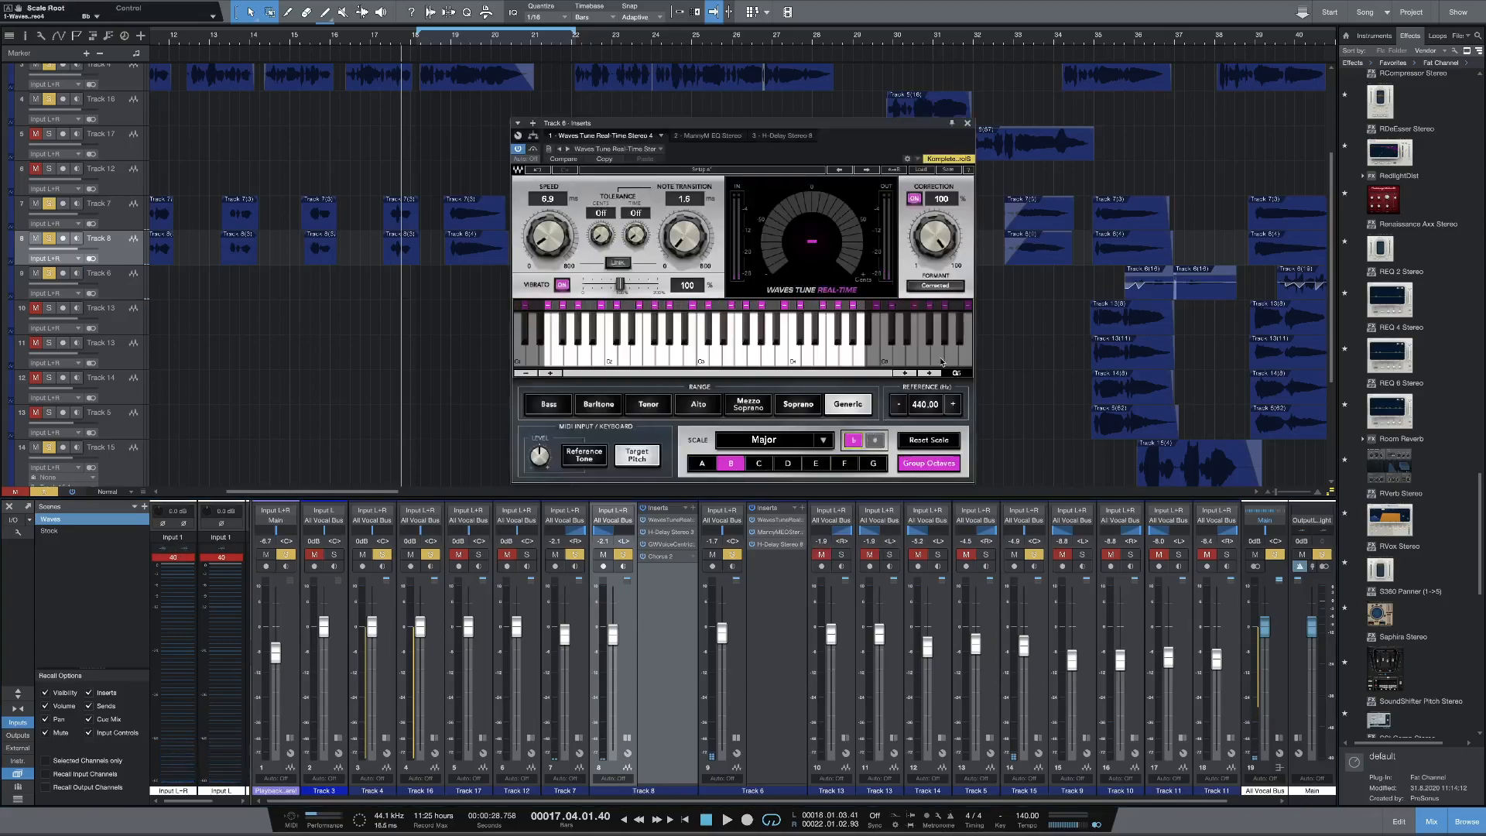
pyautogui.click(967, 124)
# Step: Play the passage around Track 6's short vocal event just before bar 21
pyautogui.click(511, 41)
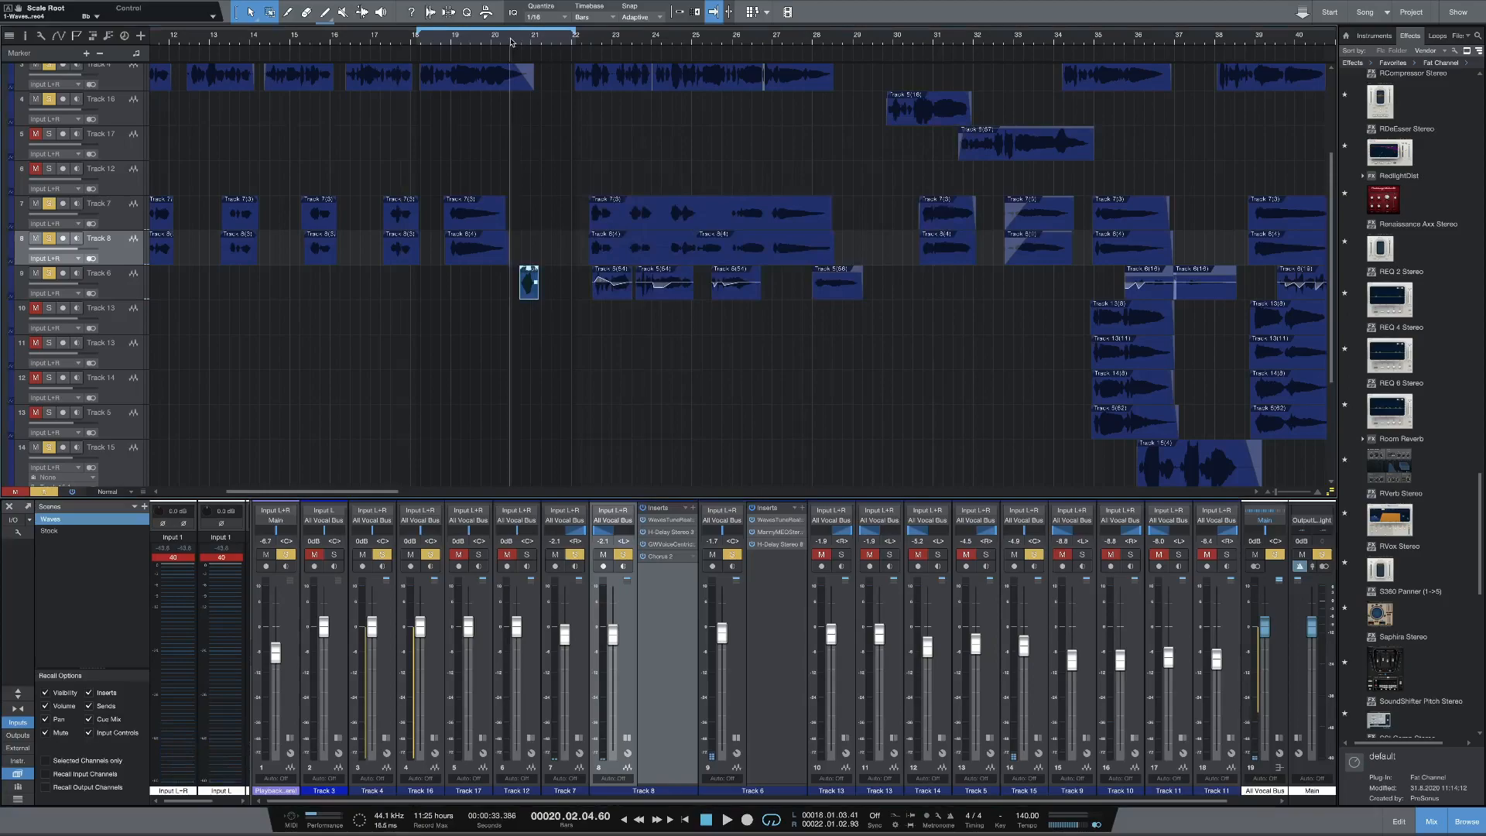
pyautogui.press('space')
pyautogui.click(509, 43)
pyautogui.press('space')
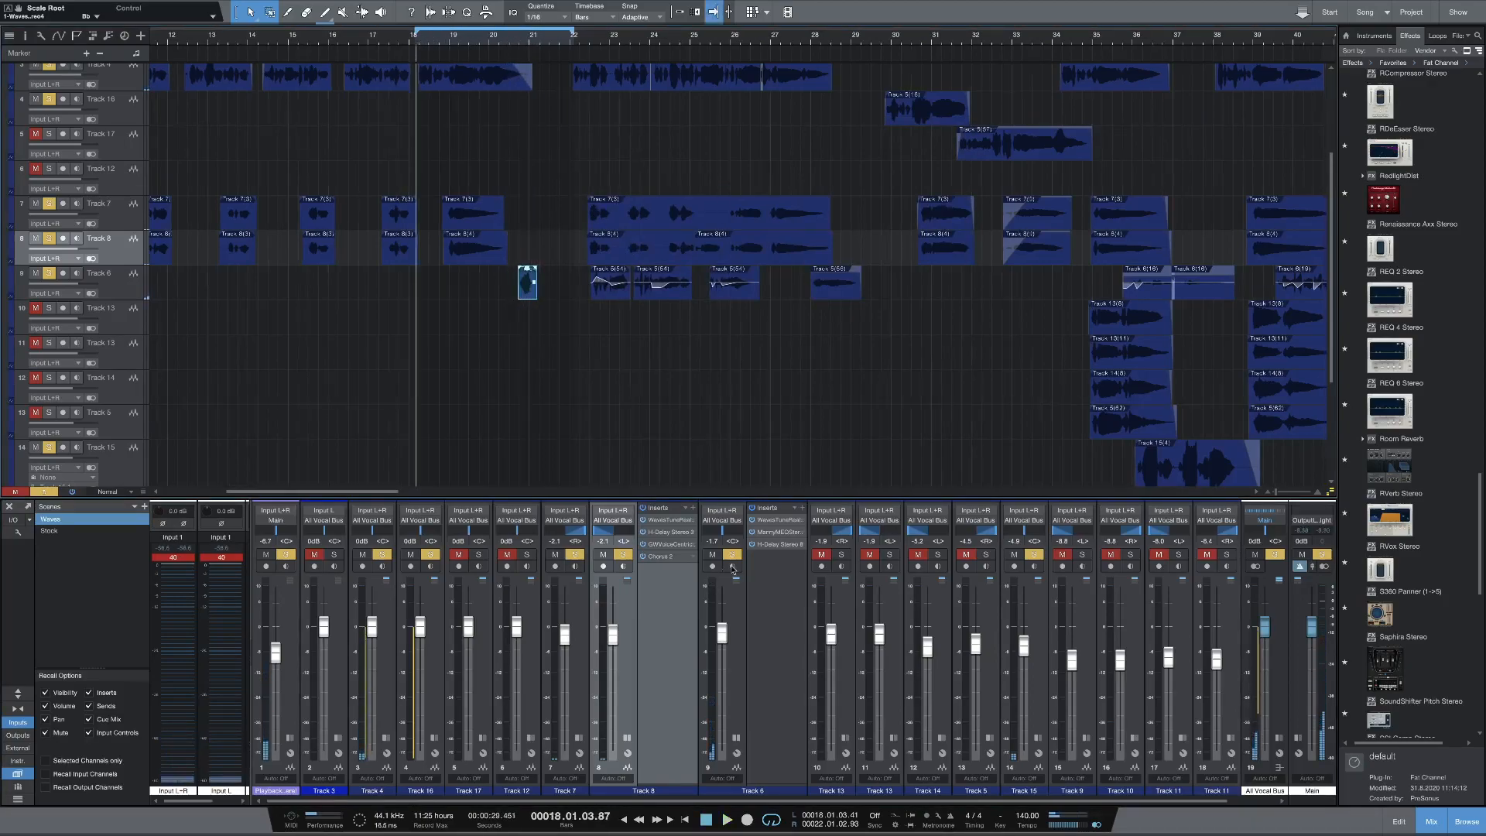
# Step: Open the MannyM EQ on Track 6 and step through its presets to load a different one
pyautogui.click(774, 533)
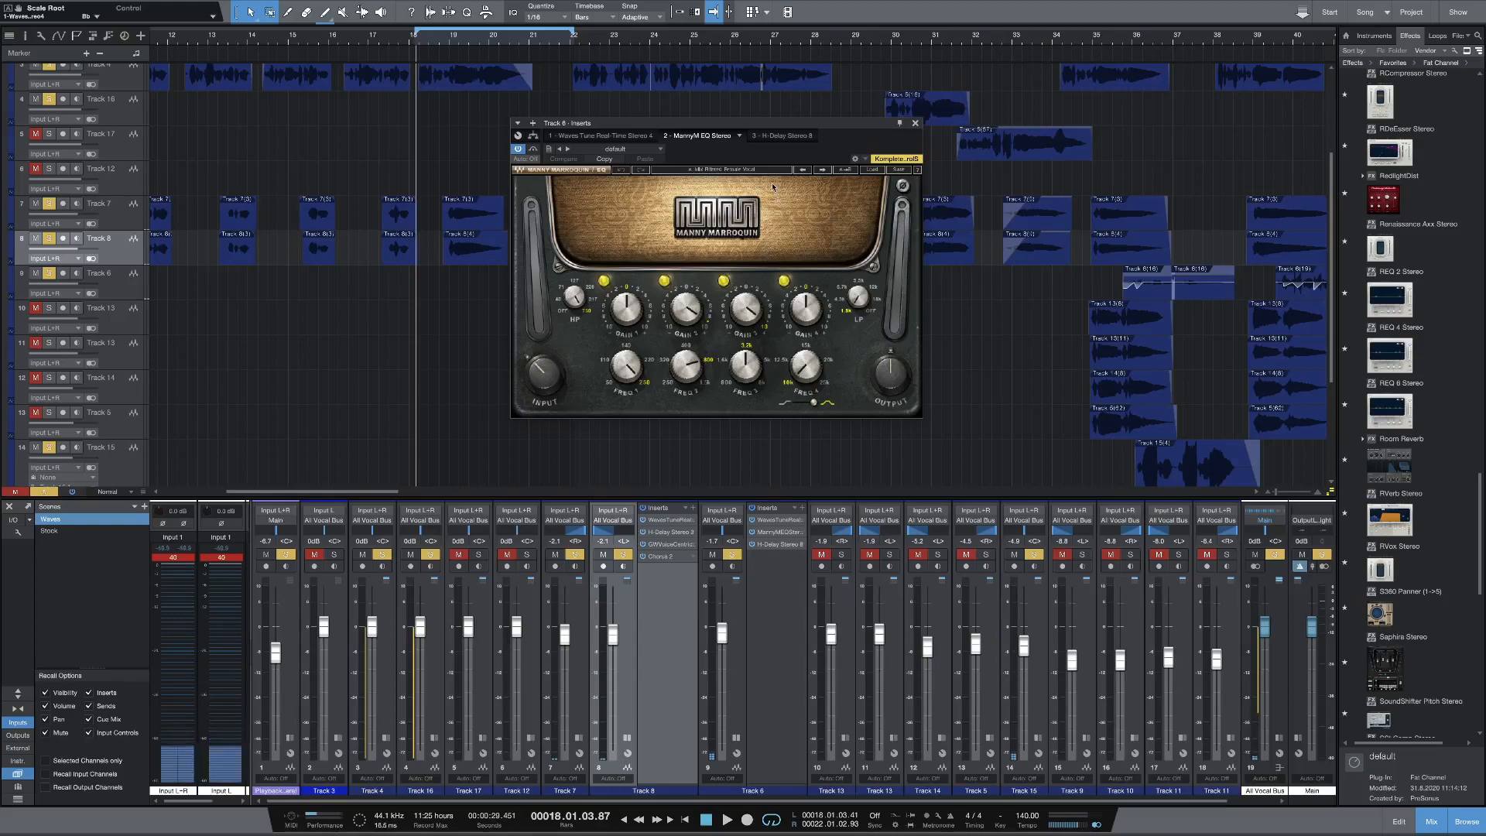
pyautogui.click(806, 170)
pyautogui.click(805, 170)
pyautogui.click(806, 171)
pyautogui.click(820, 170)
pyautogui.click(820, 170)
pyautogui.click(821, 170)
pyautogui.click(820, 170)
pyautogui.click(820, 171)
pyautogui.click(820, 170)
pyautogui.click(820, 171)
pyautogui.click(804, 171)
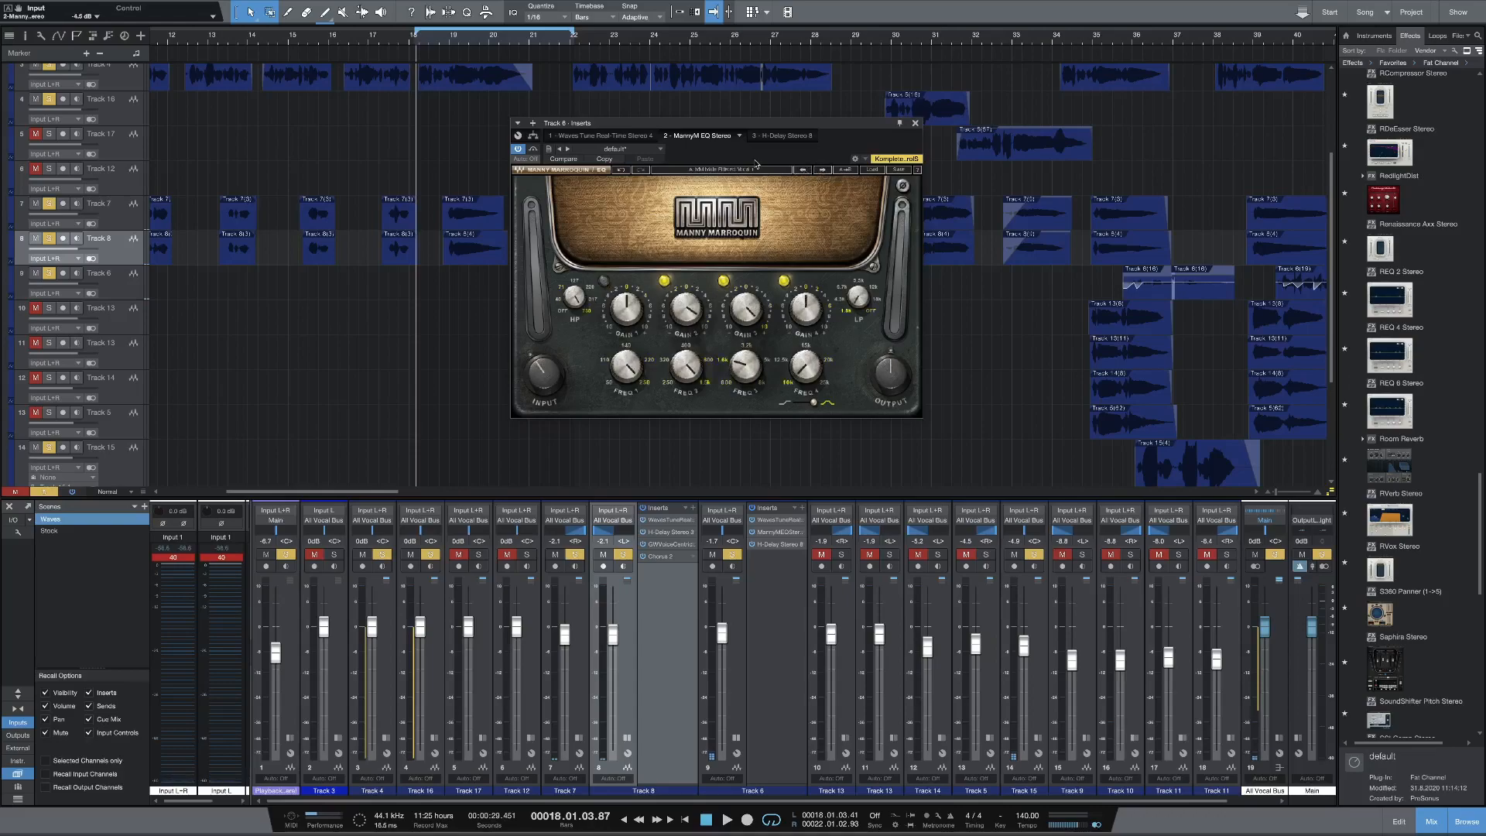
# Step: Audition the MannyM EQ on Track 6 with its window moved off the vocal event, then close it
pyautogui.press('space')
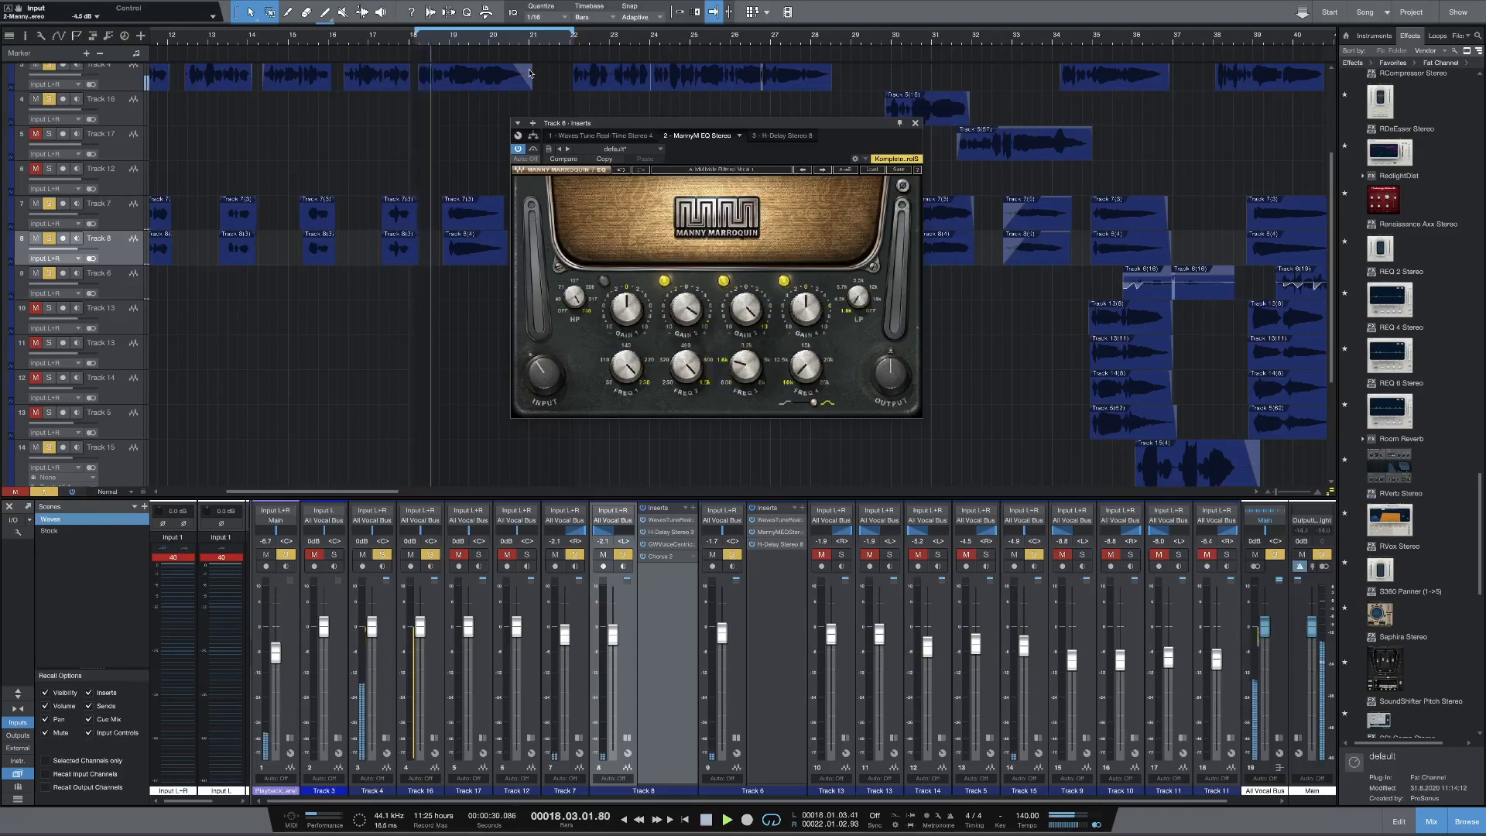
pyautogui.moveTo(608, 126); pyautogui.dragTo(814, 138)
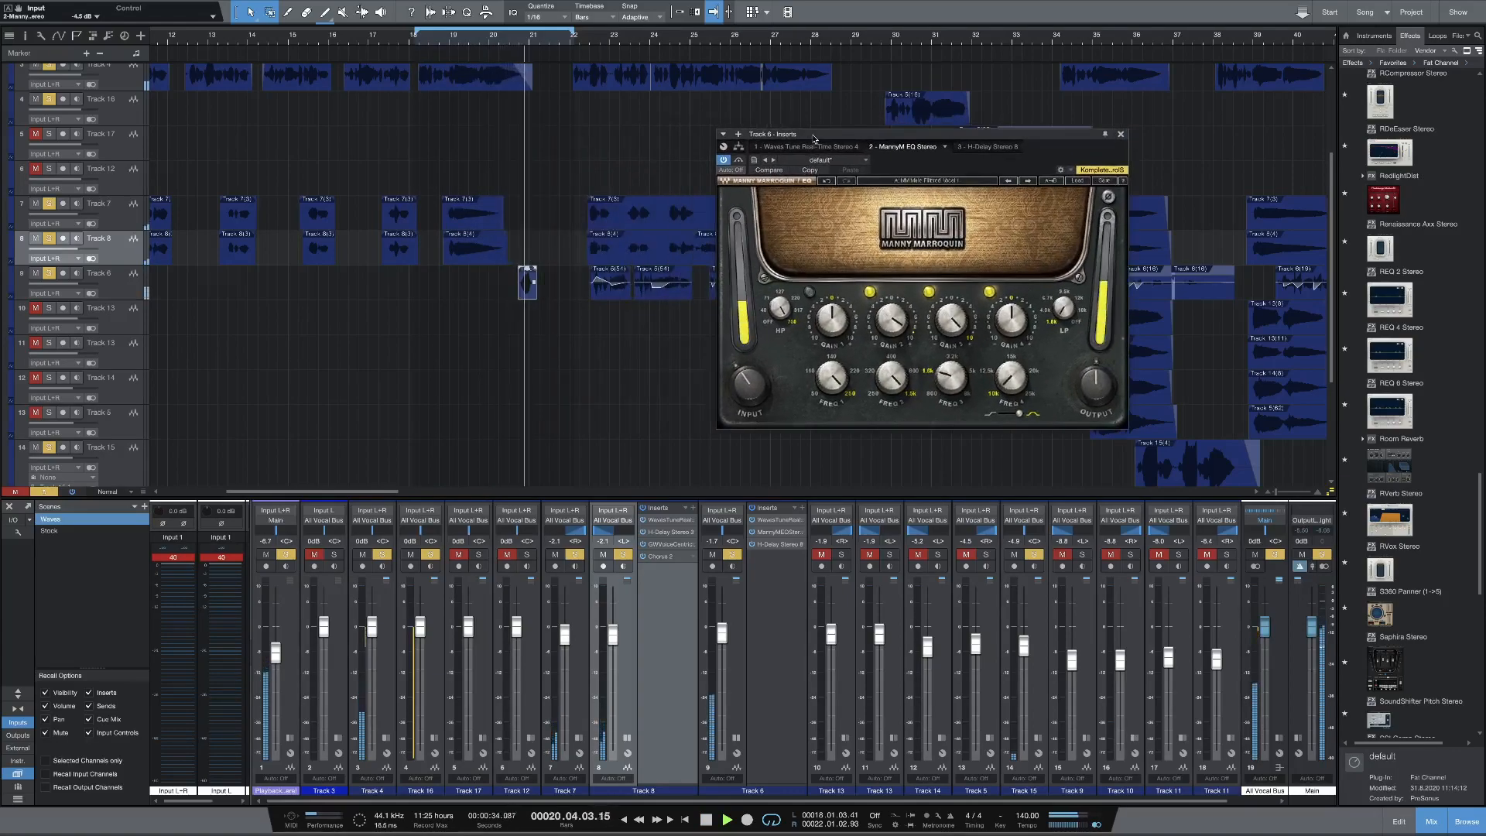
pyautogui.press('space')
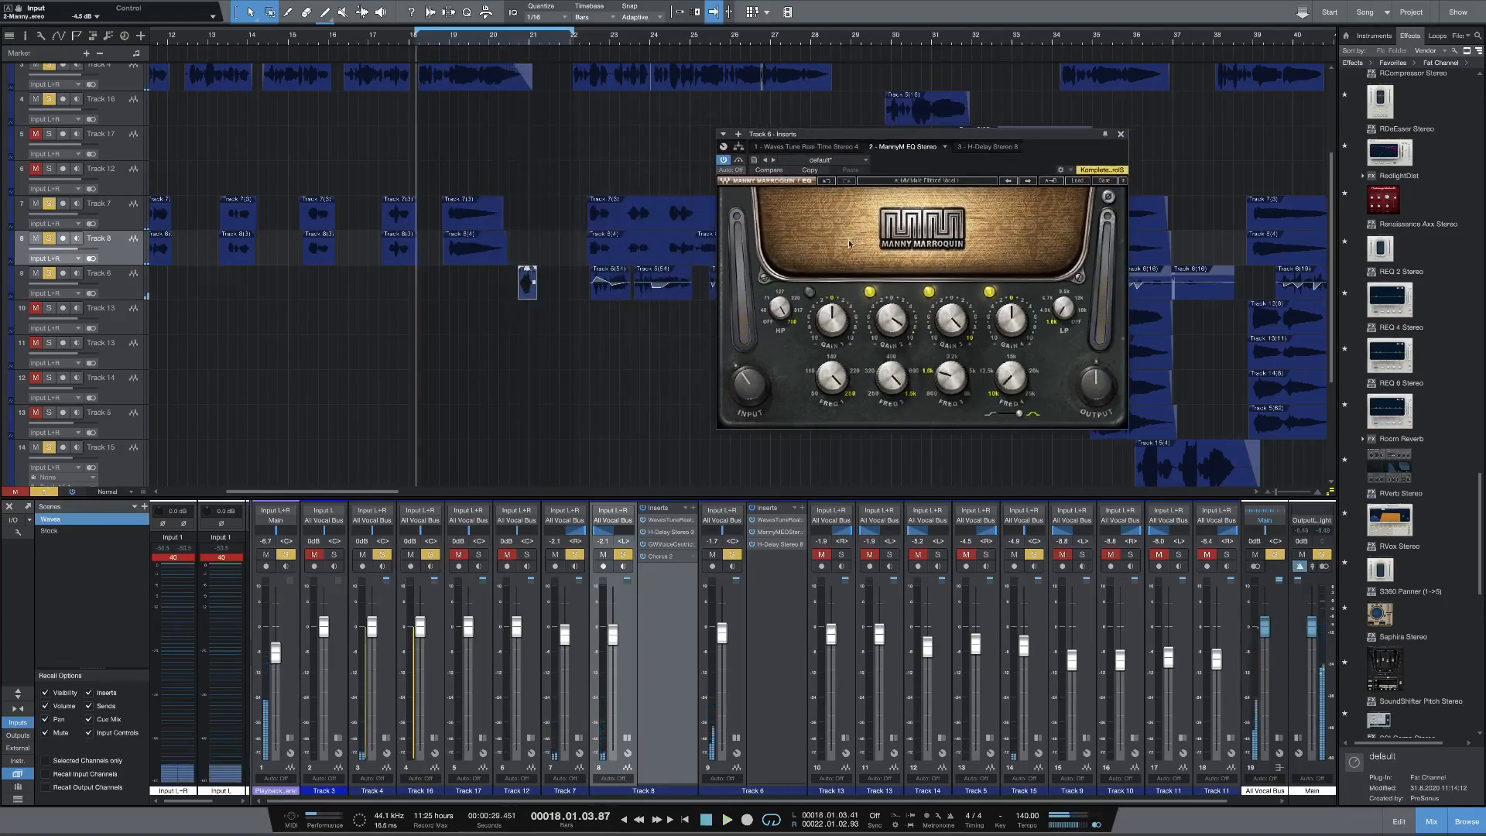
pyautogui.moveTo(912, 138); pyautogui.dragTo(792, 144)
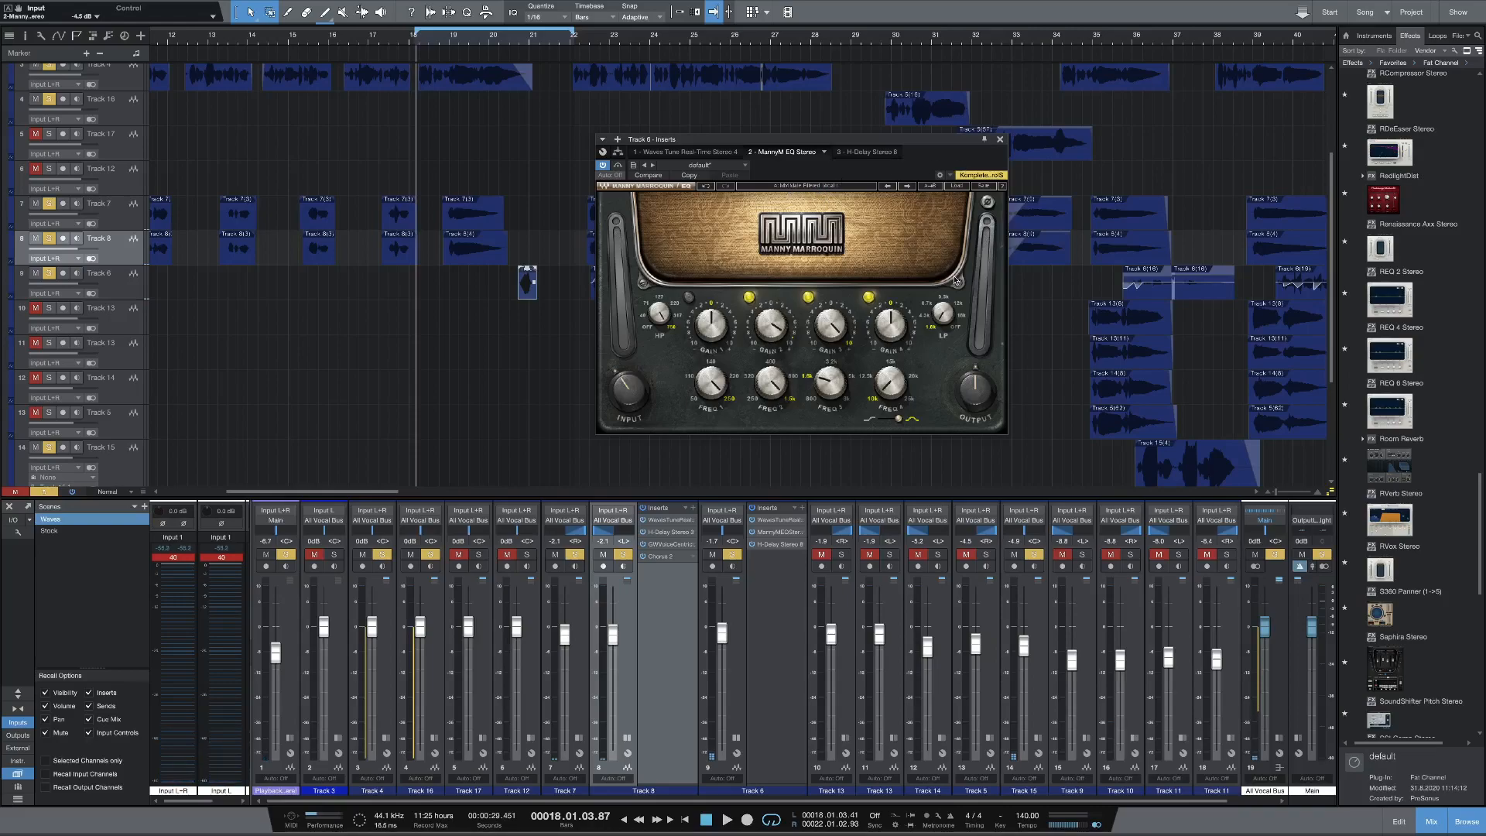
pyautogui.click(1000, 140)
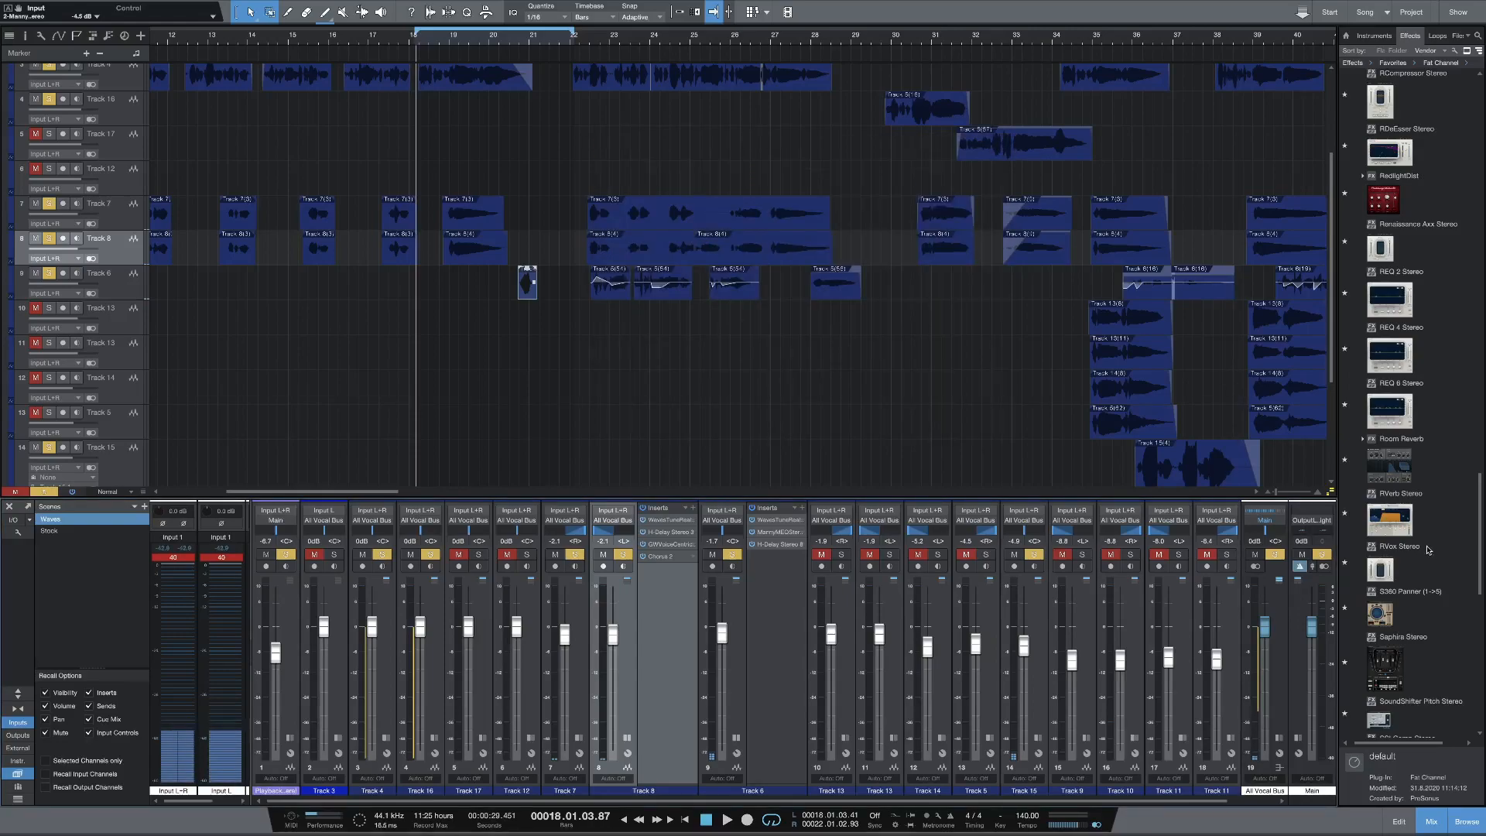
# Step: Insert Pro EQ on Track 6 with the Misc preset Telephone in High Quality mode and audition the result
pyautogui.click(802, 508)
pyautogui.write('pro')
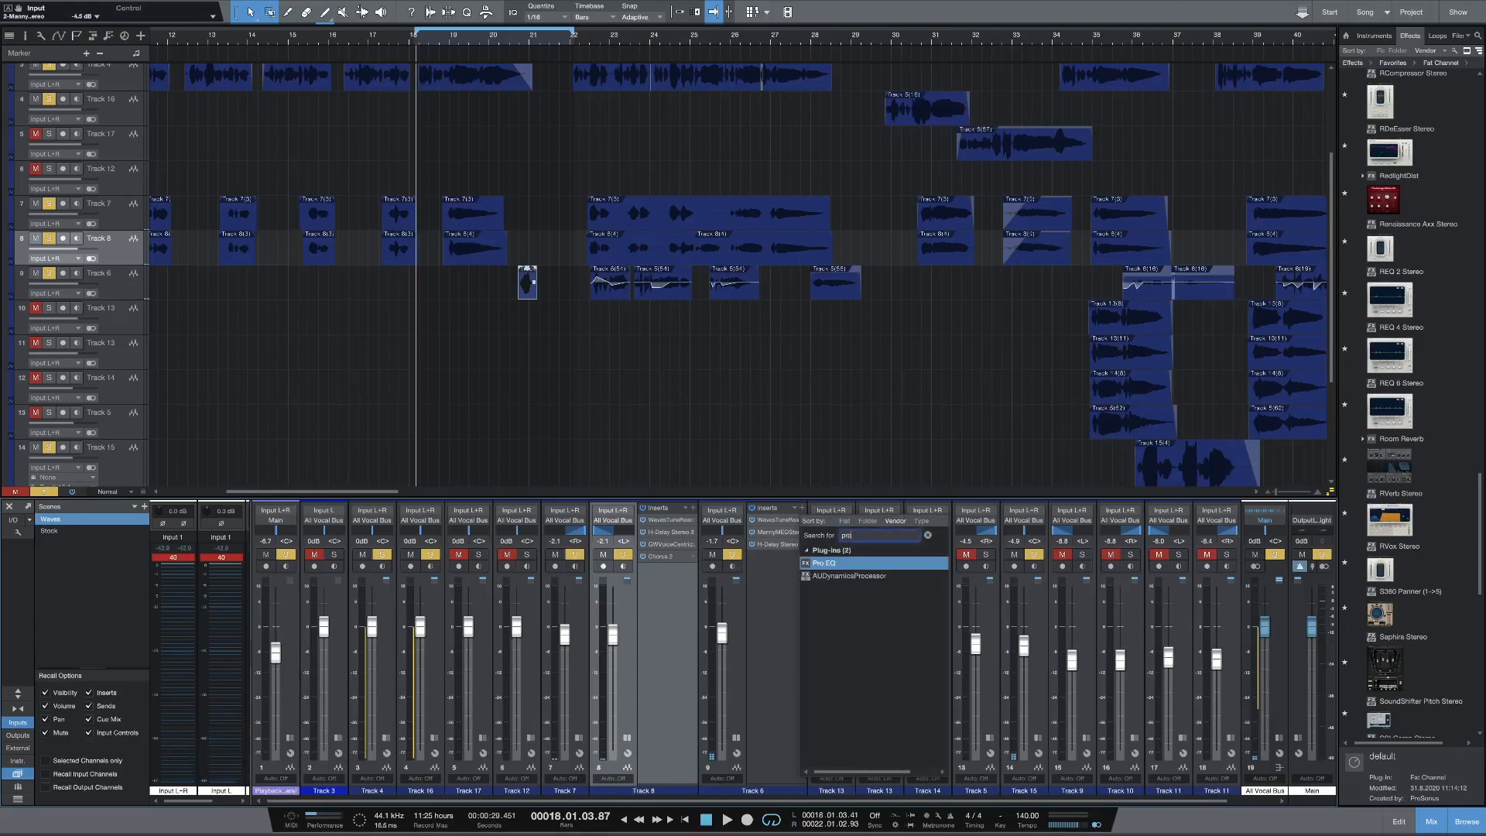
pyautogui.press('Return')
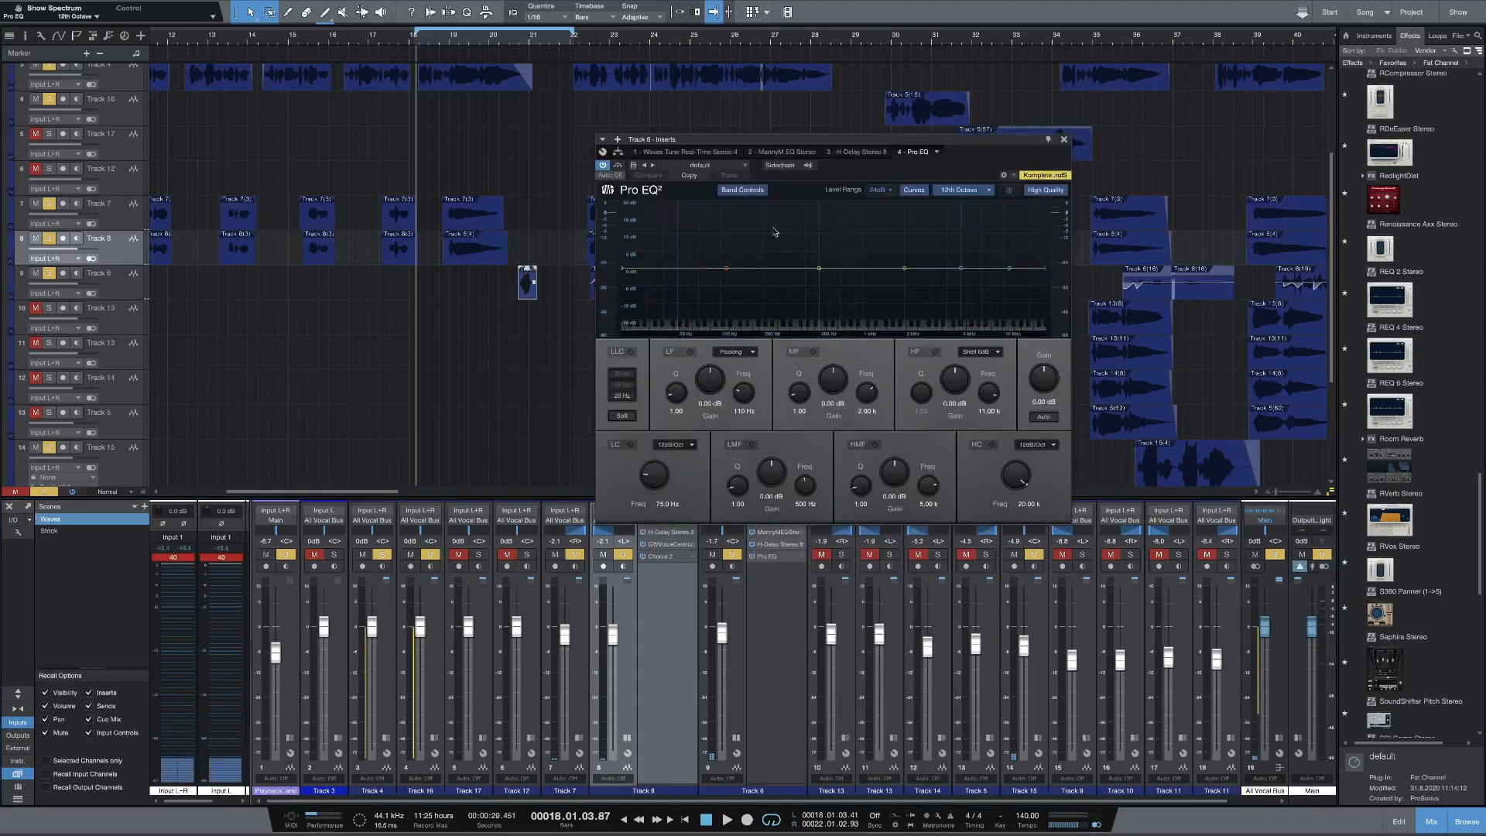
pyautogui.click(700, 165)
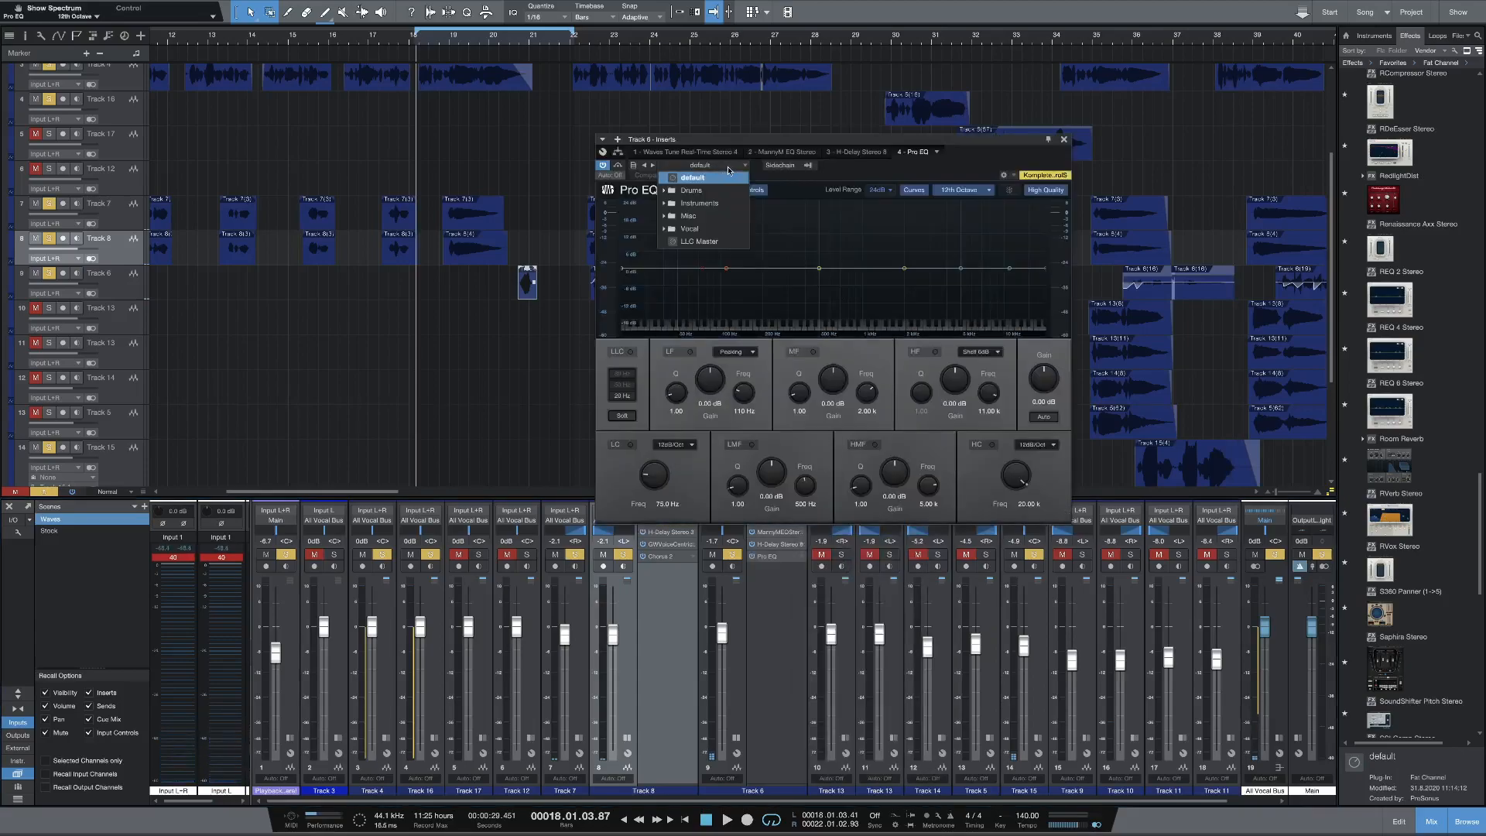
pyautogui.click(688, 215)
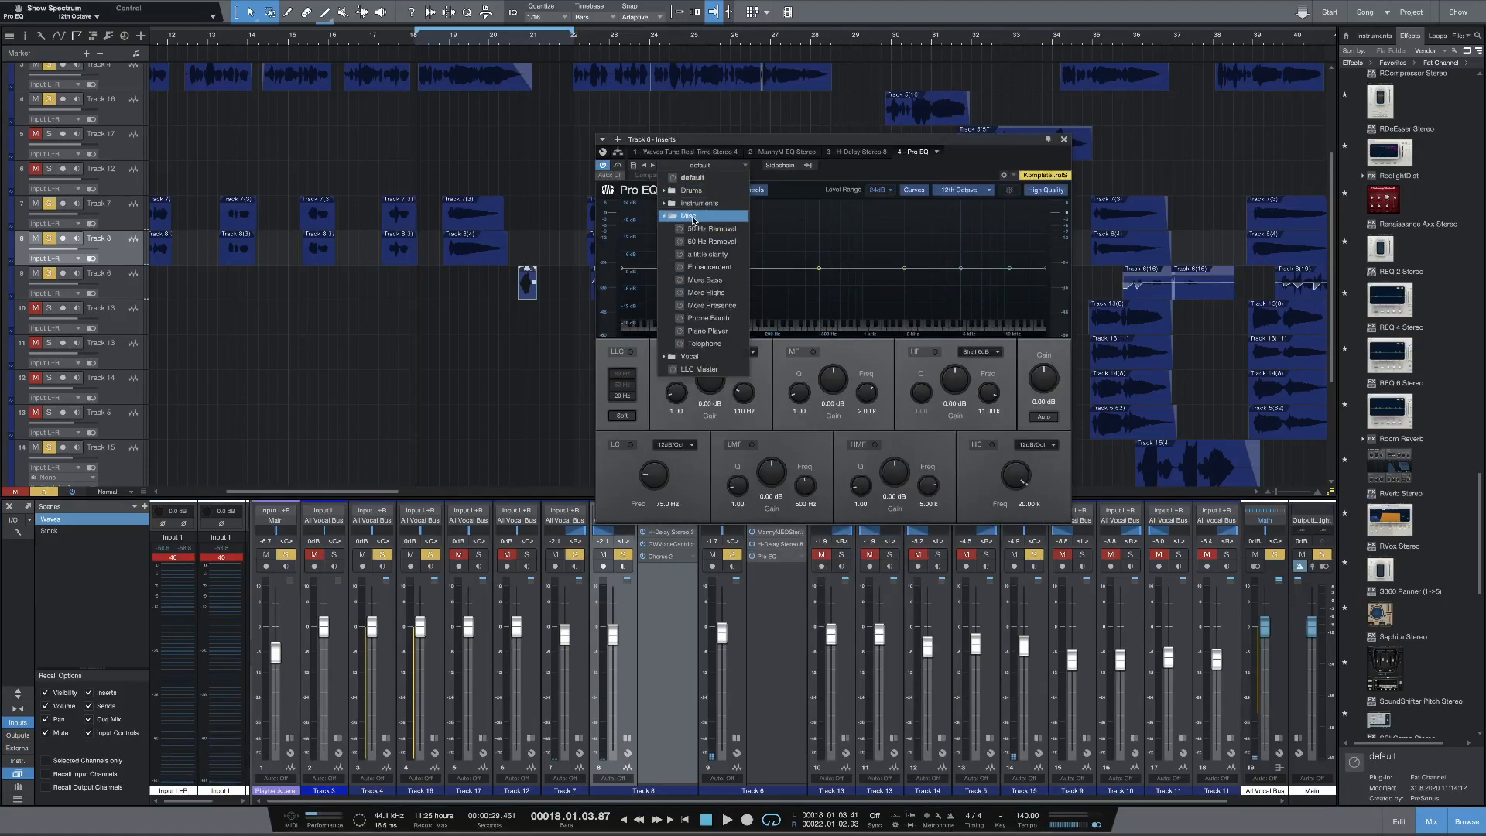
pyautogui.click(704, 343)
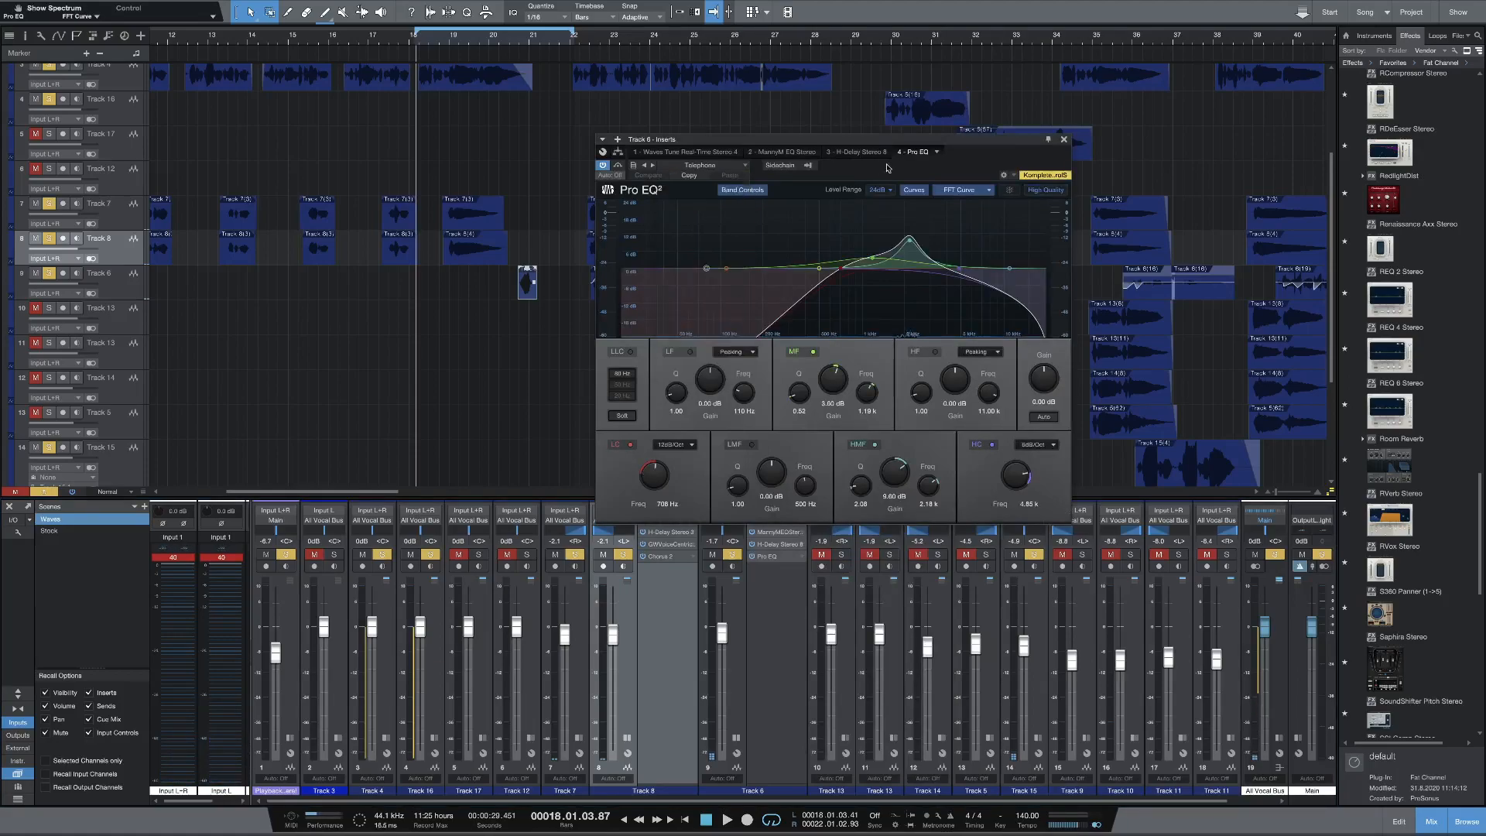
pyautogui.click(1045, 190)
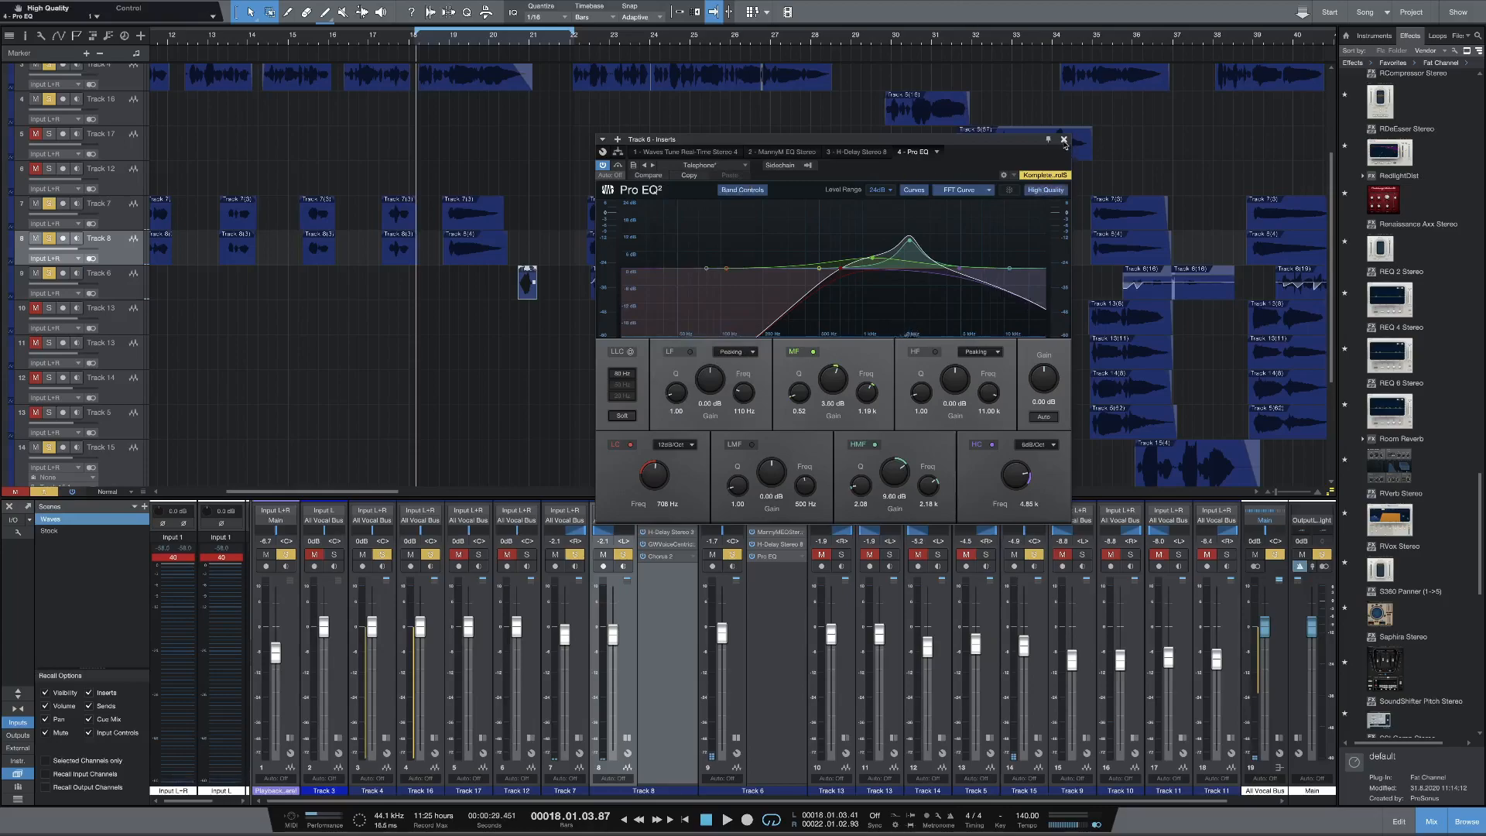
pyautogui.click(1063, 141)
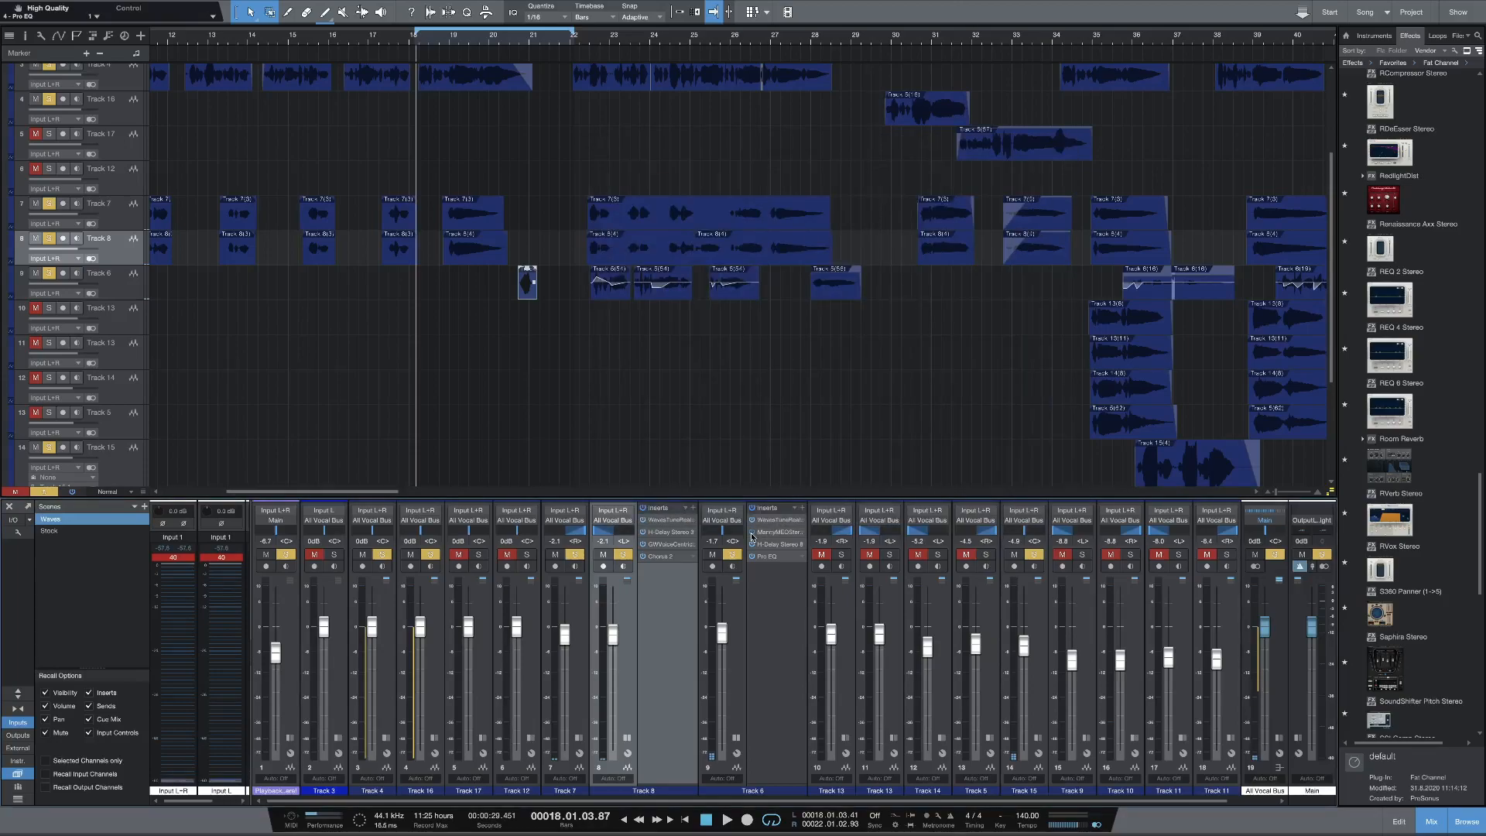
pyautogui.press('space')
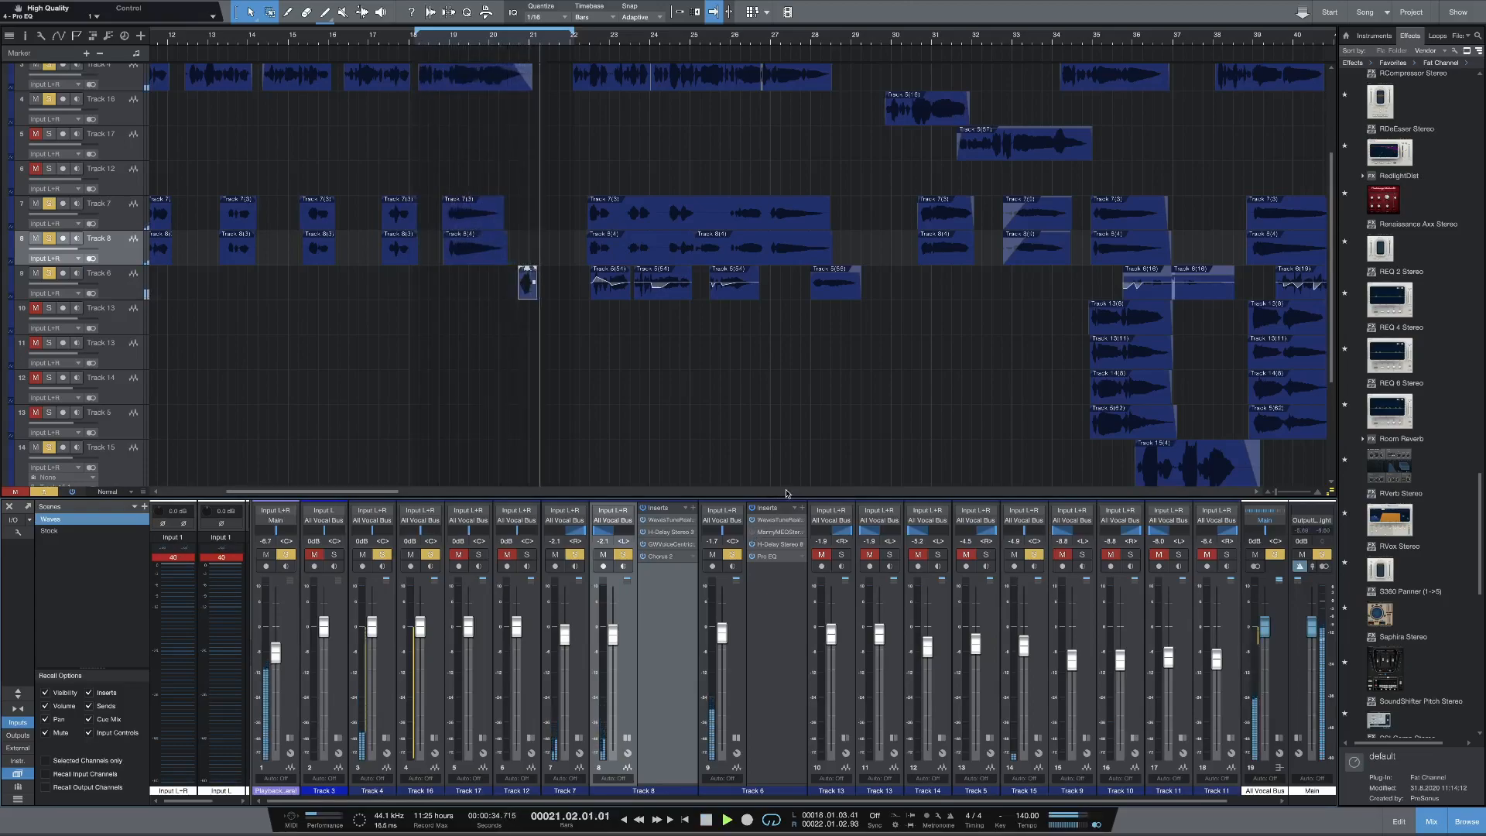
pyautogui.press('space')
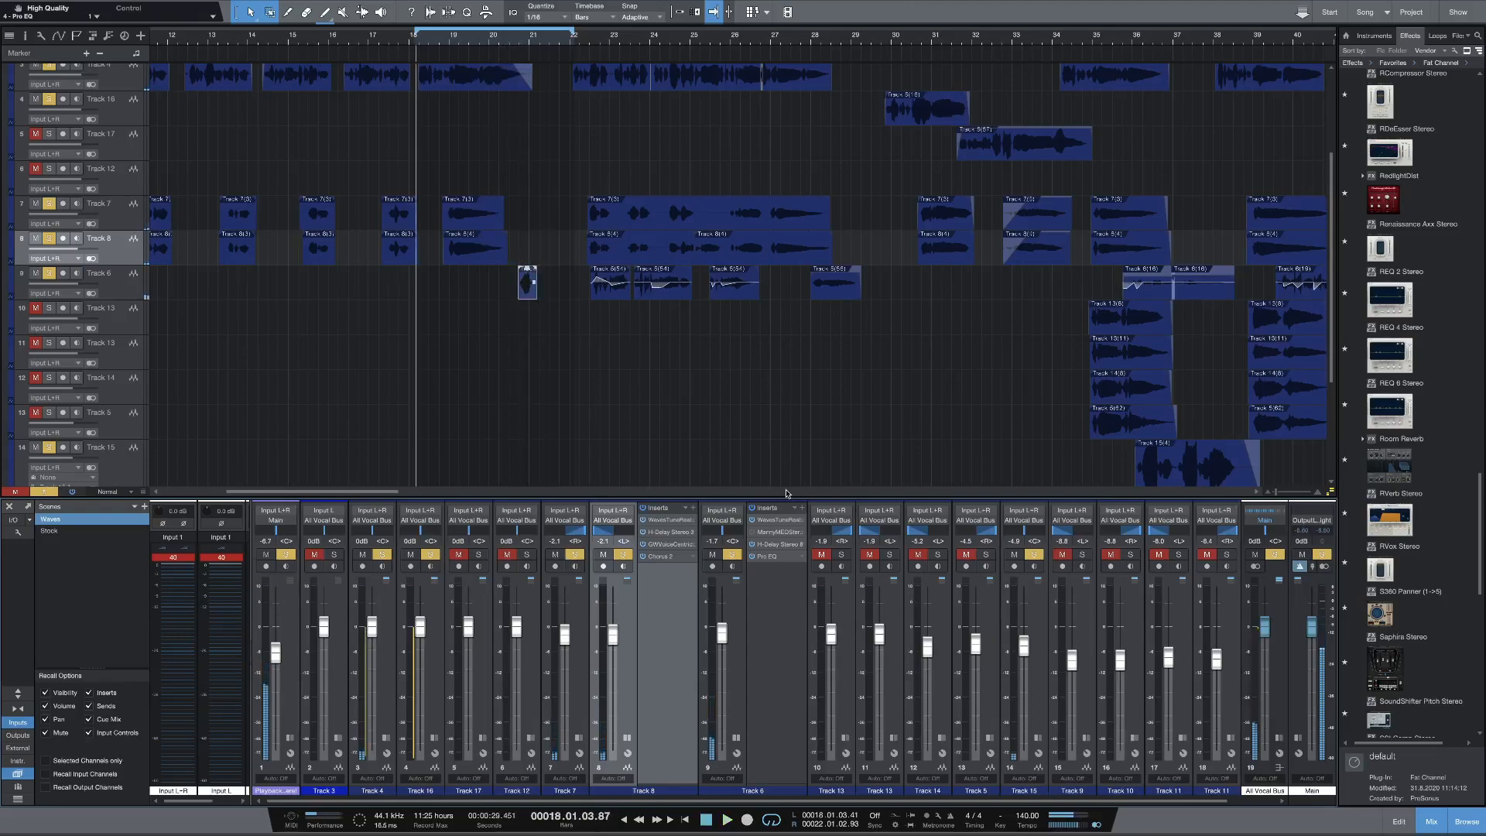
# Step: Reopen the Pro EQ on Track 6 and lower its low-cut frequency to about 352 Hz
pyautogui.click(767, 562)
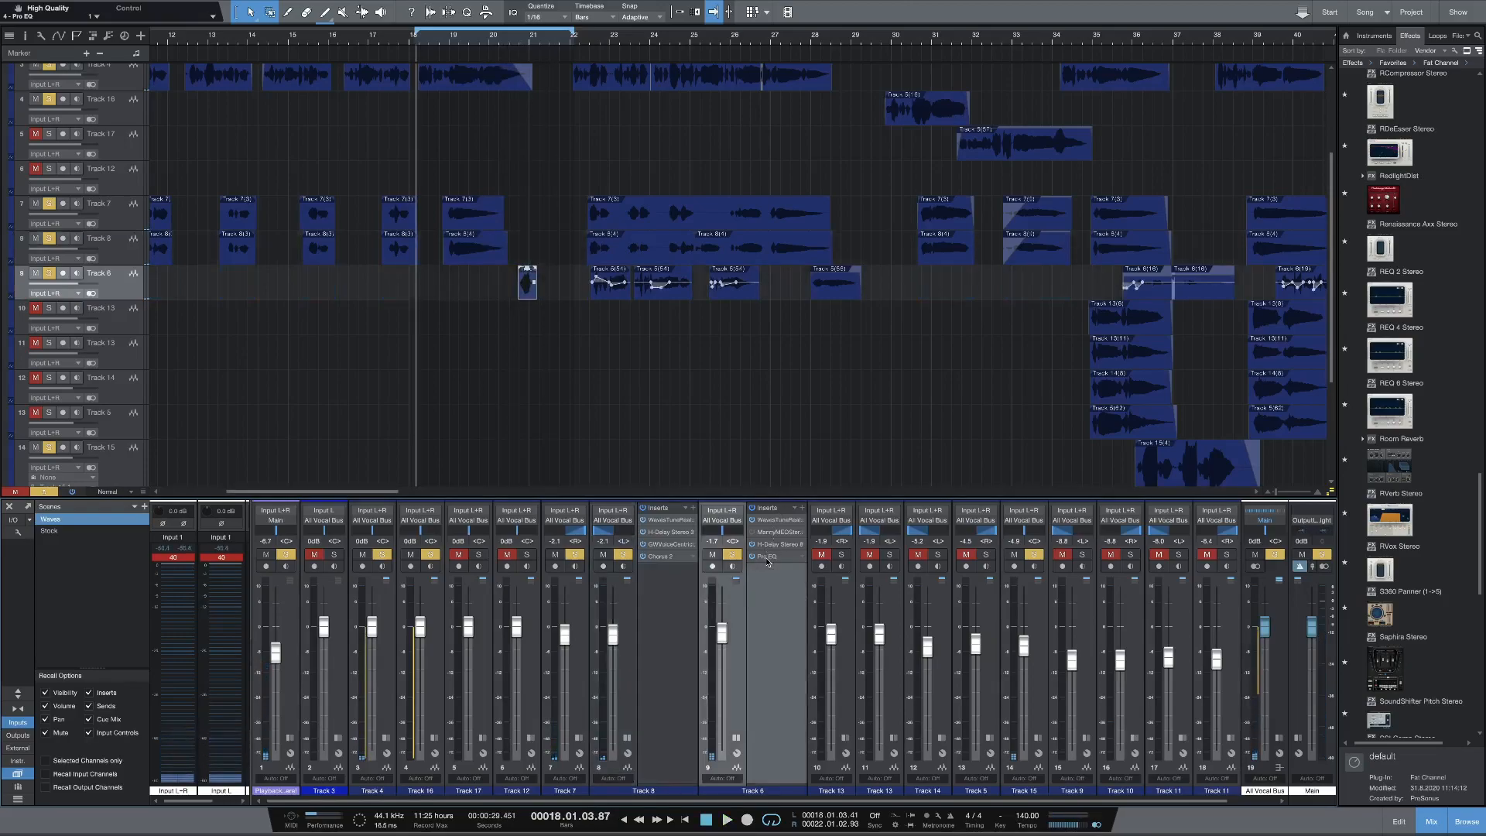
pyautogui.click(767, 562)
pyautogui.moveTo(840, 269); pyautogui.dragTo(797, 271)
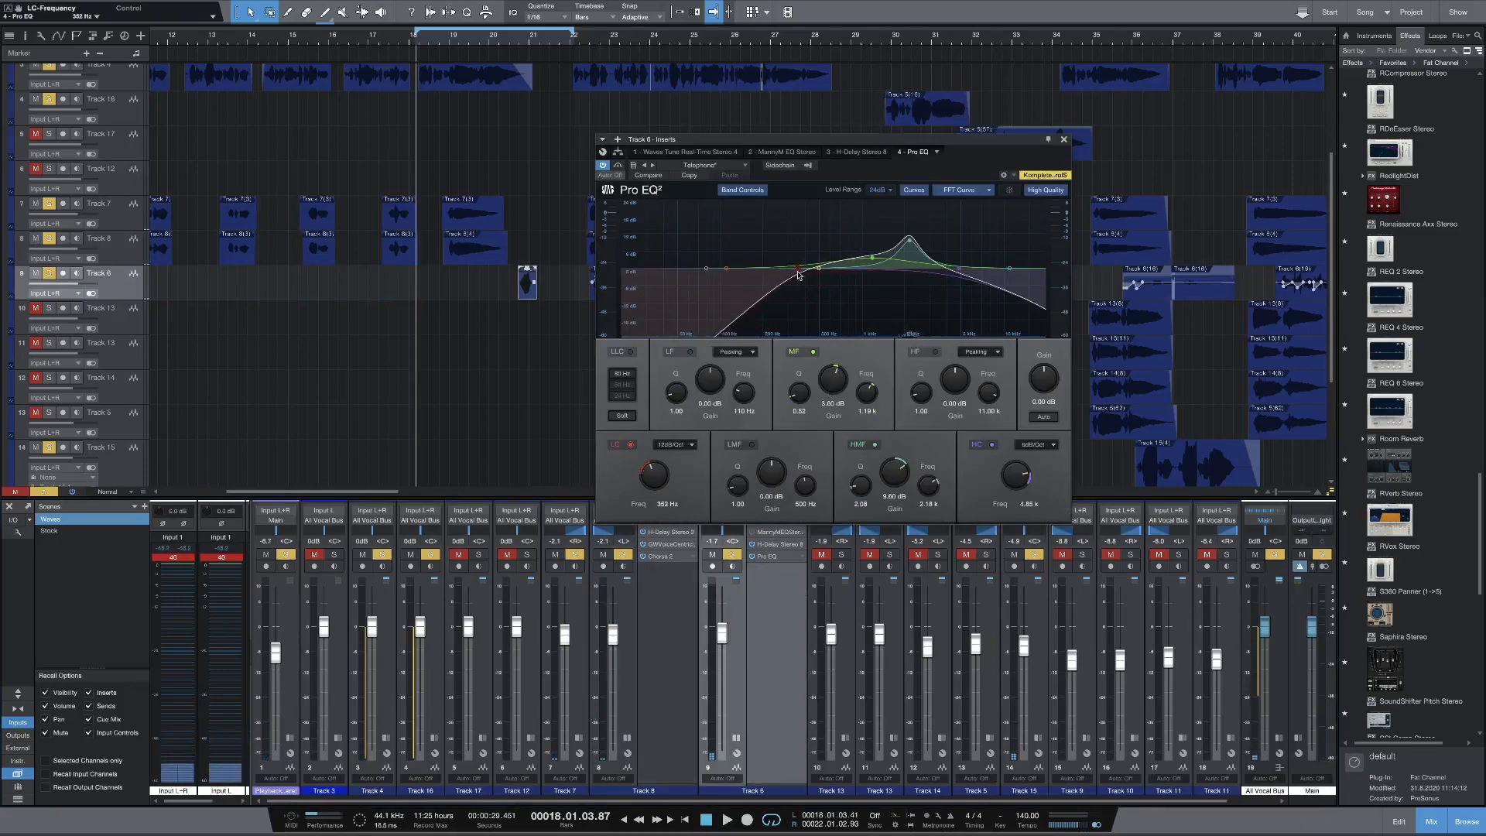
# Step: Set a short loop range around Track 6's vocal event near bar 21 and play it
pyautogui.click(509, 44)
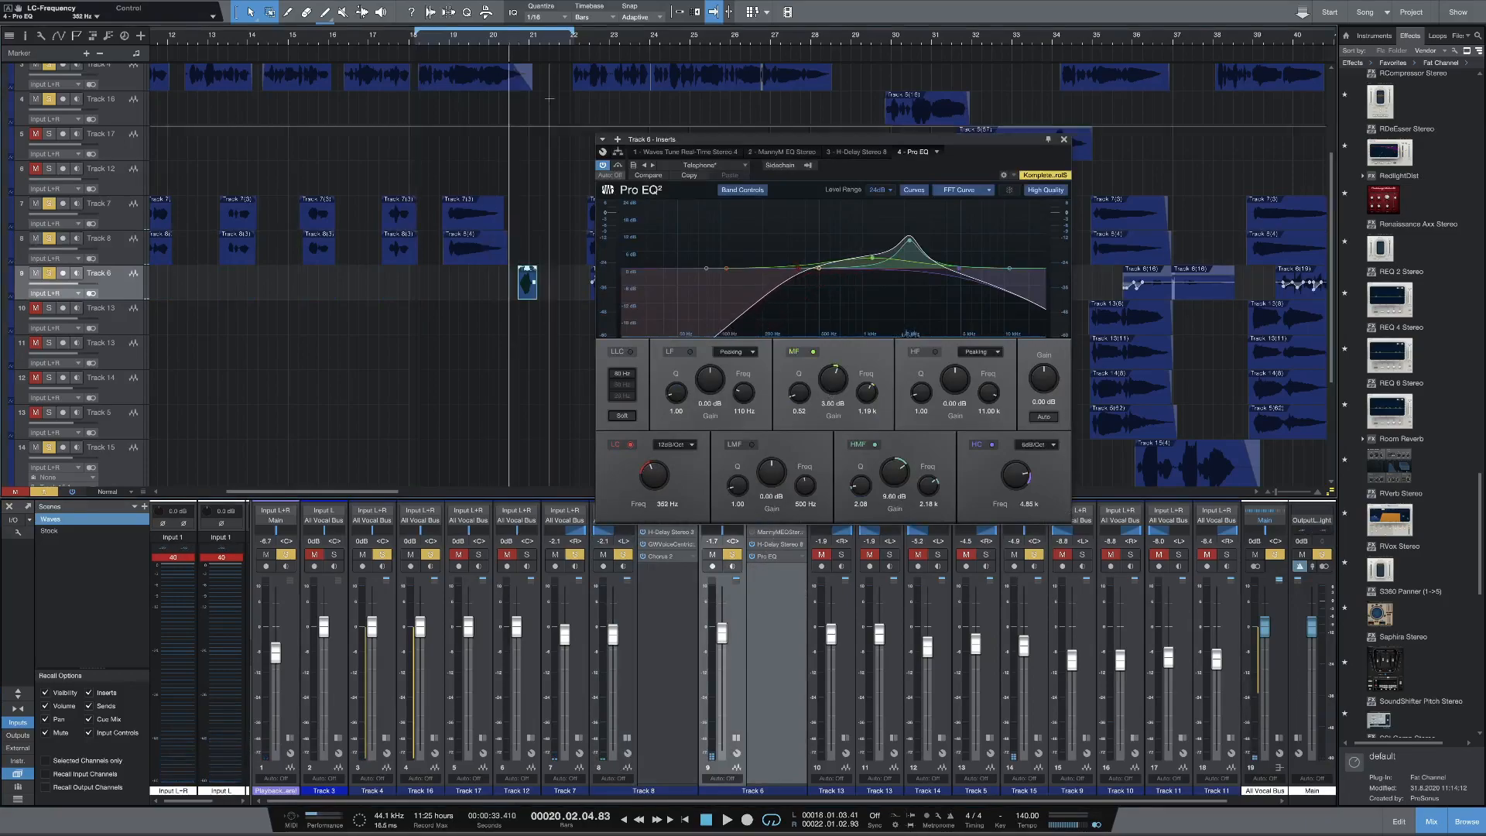
pyautogui.moveTo(522, 31); pyautogui.dragTo(557, 31)
pyautogui.click(521, 41)
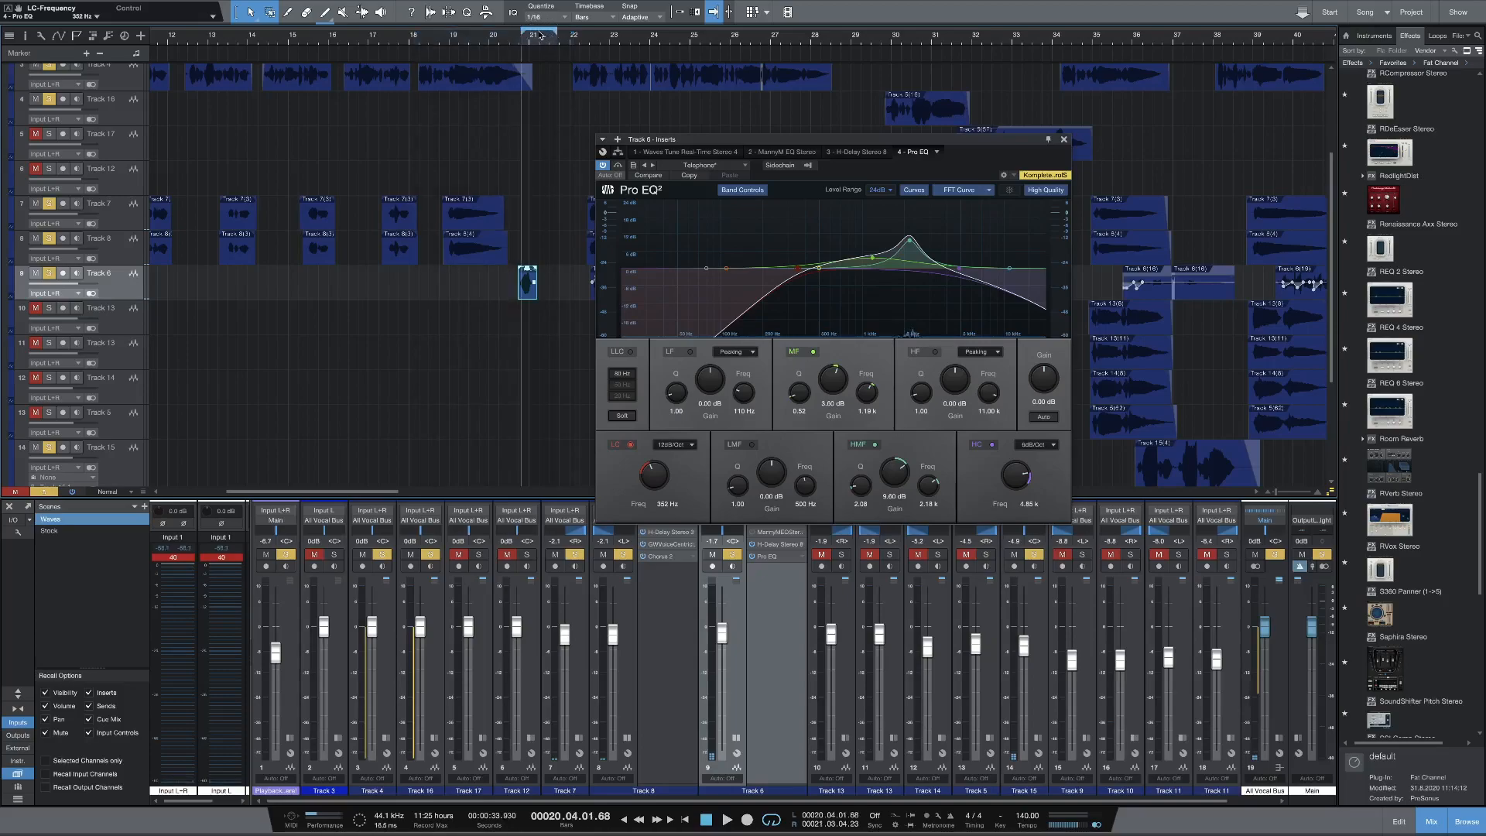
pyautogui.press('space')
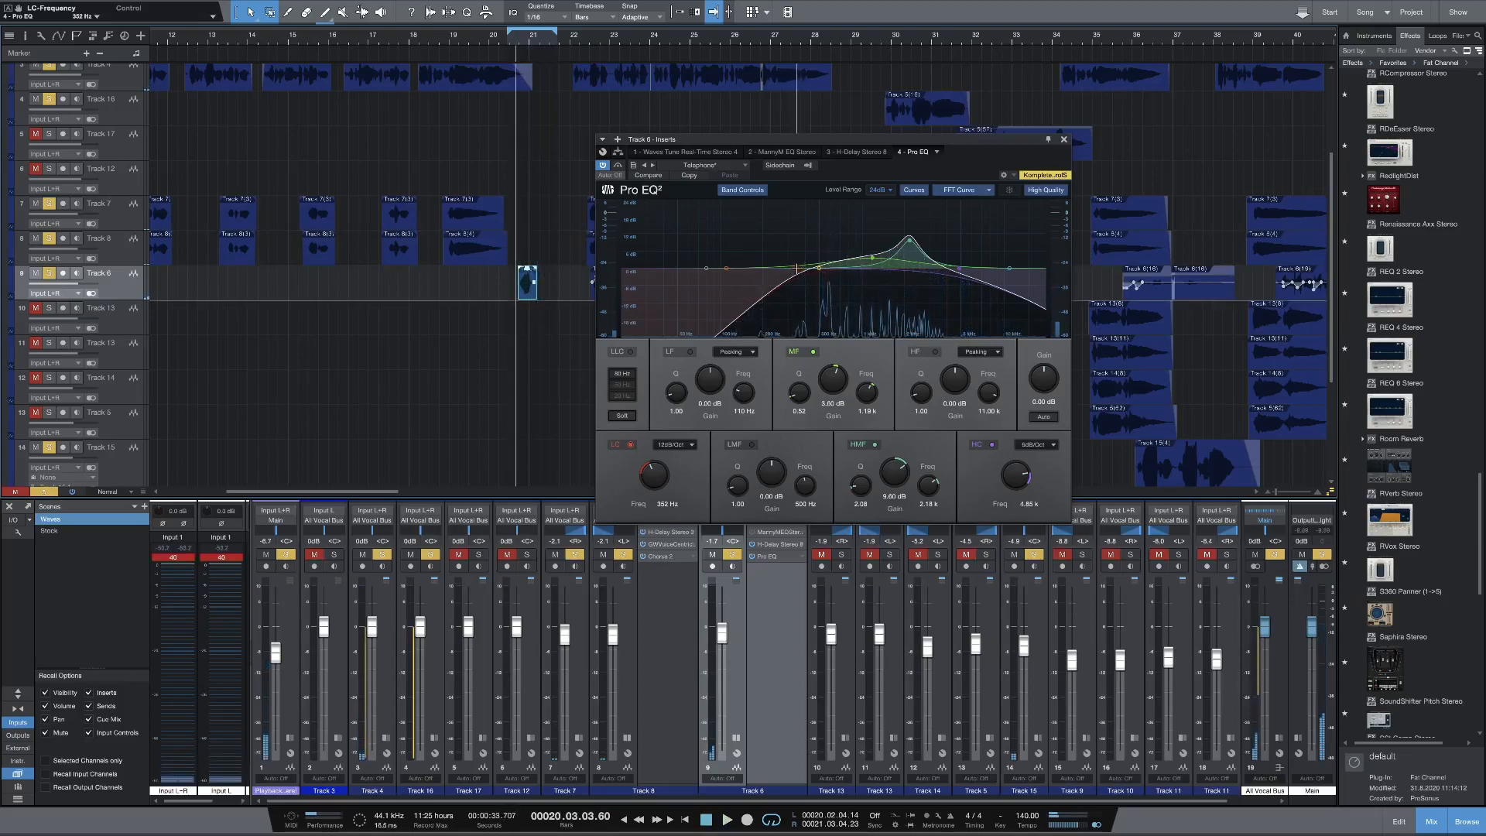
# Step: Lower the Pro EQ low cut to 284 Hz, close the window and remove Pro EQ from Track 6
pyautogui.moveTo(798, 267); pyautogui.dragTo(786, 271)
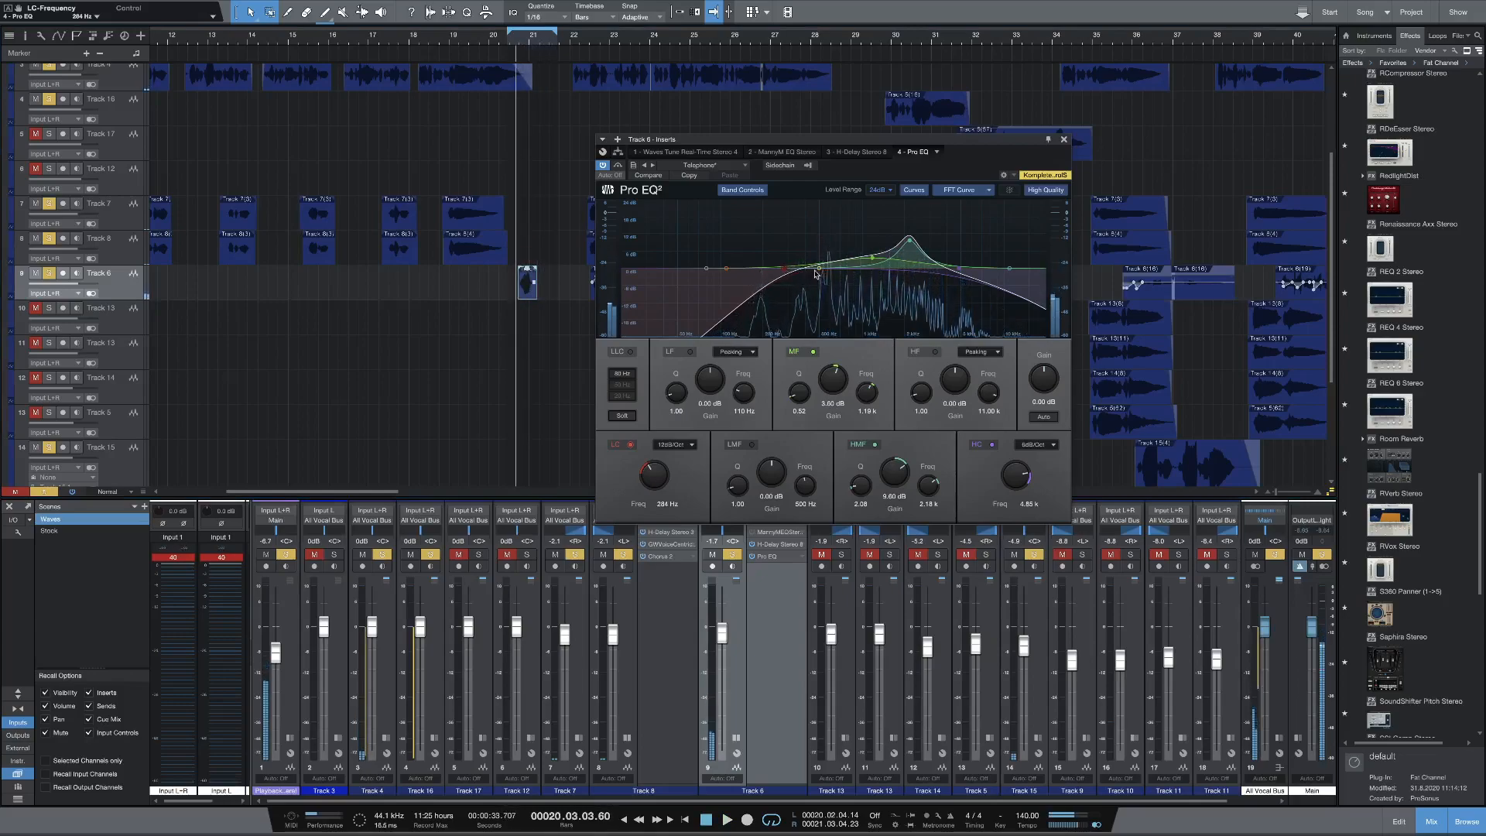
pyautogui.click(1064, 139)
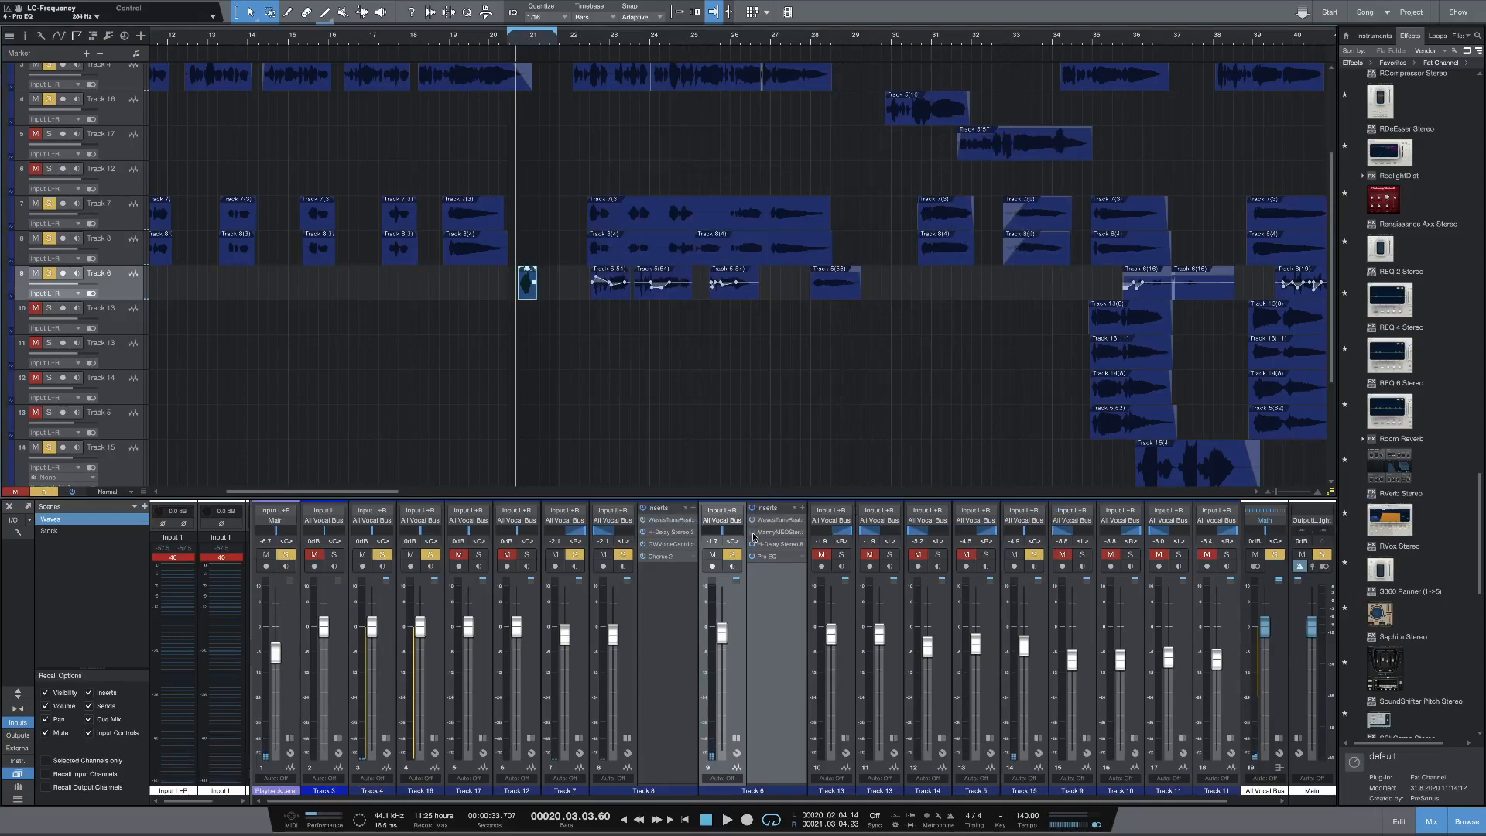
pyautogui.rightClick(791, 563)
pyautogui.click(819, 679)
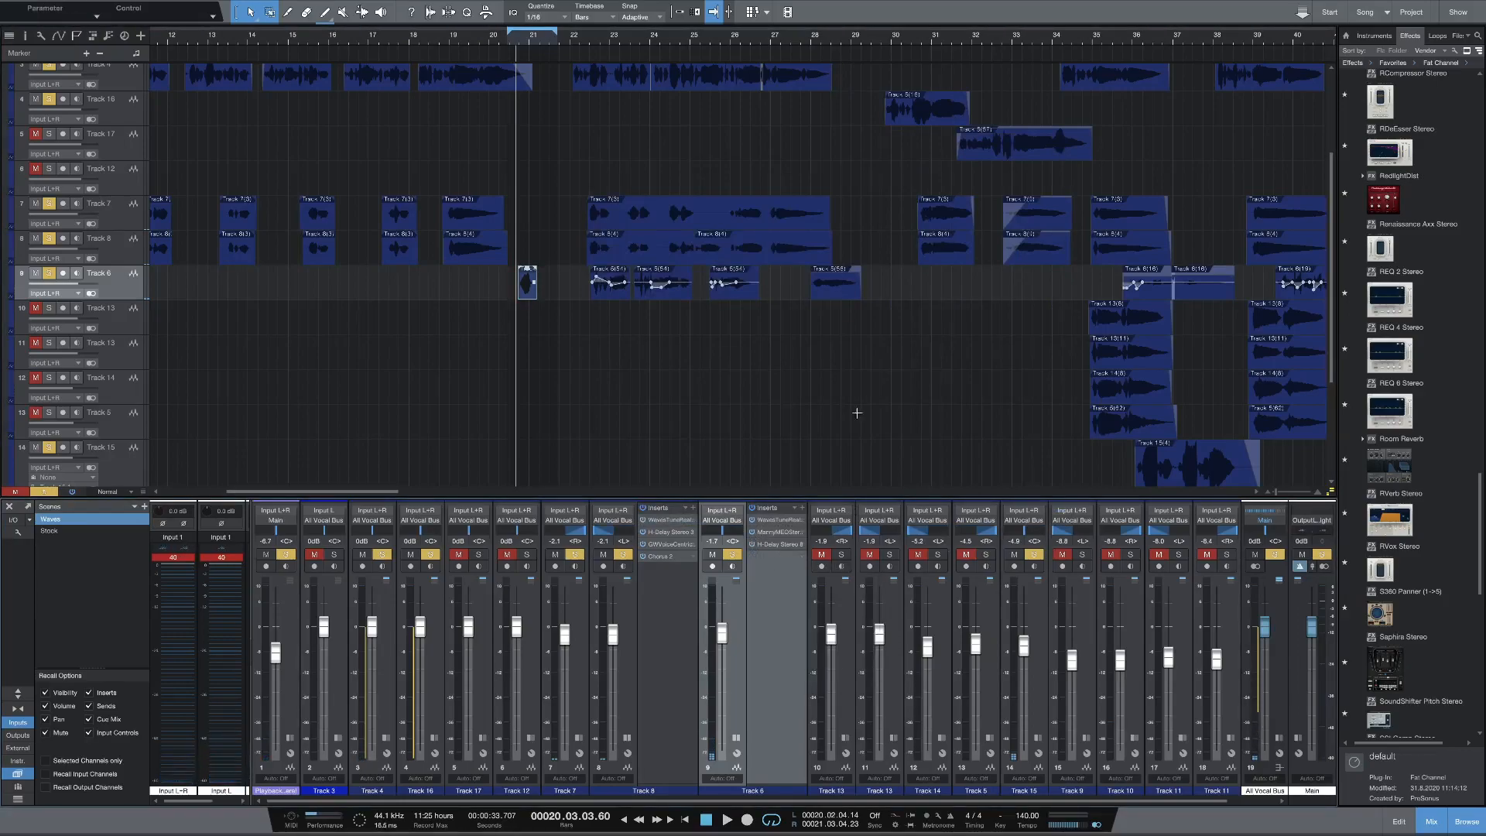
# Step: Extend the loop range's start back to about bar 18, at the beginning of Track 4's vocal event
pyautogui.scroll(2, 713, 283)
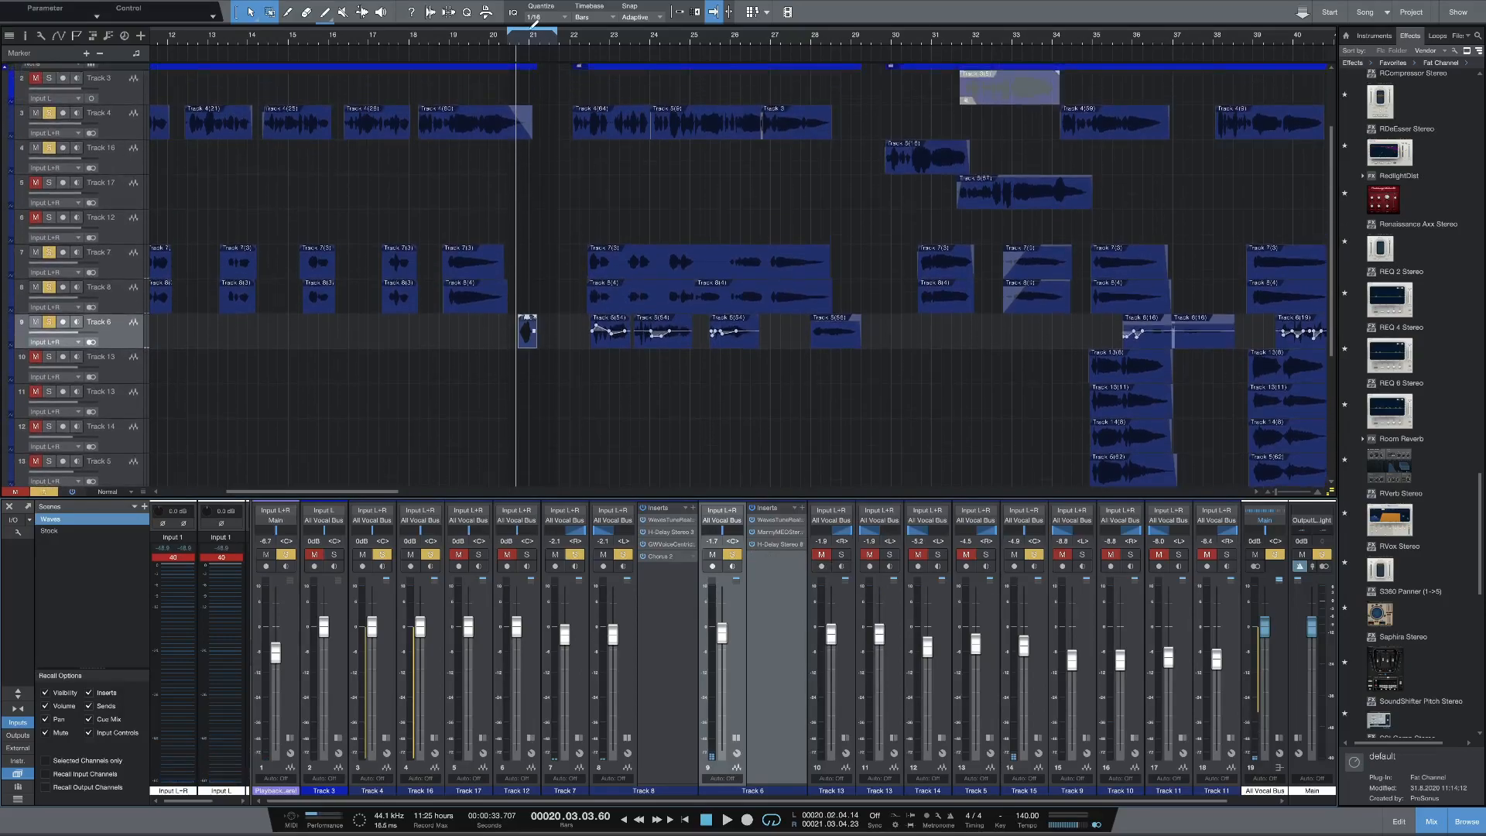
pyautogui.moveTo(509, 34); pyautogui.dragTo(418, 44)
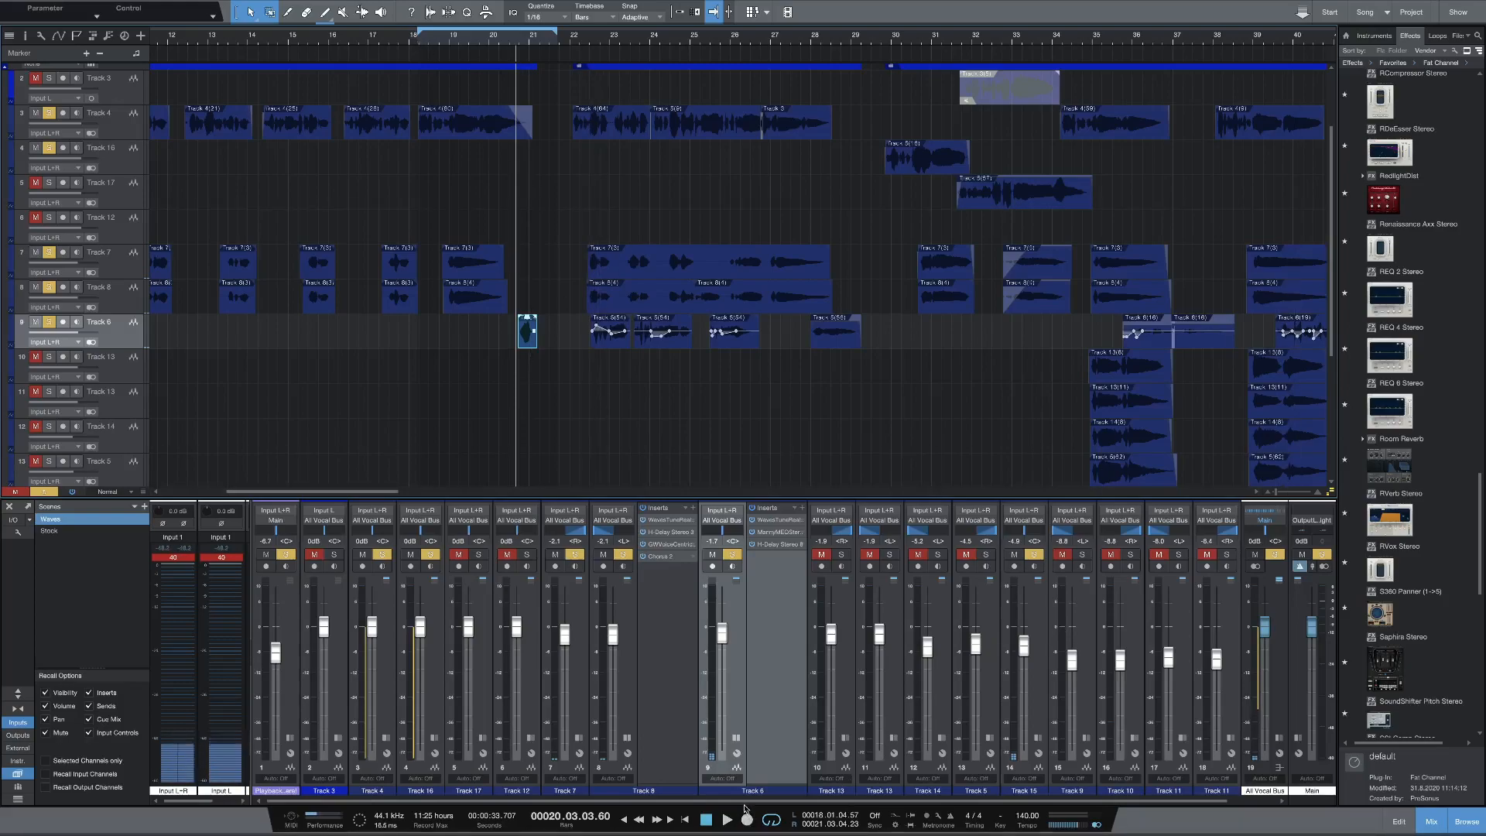
pyautogui.moveTo(724, 803); pyautogui.dragTo(925, 804)
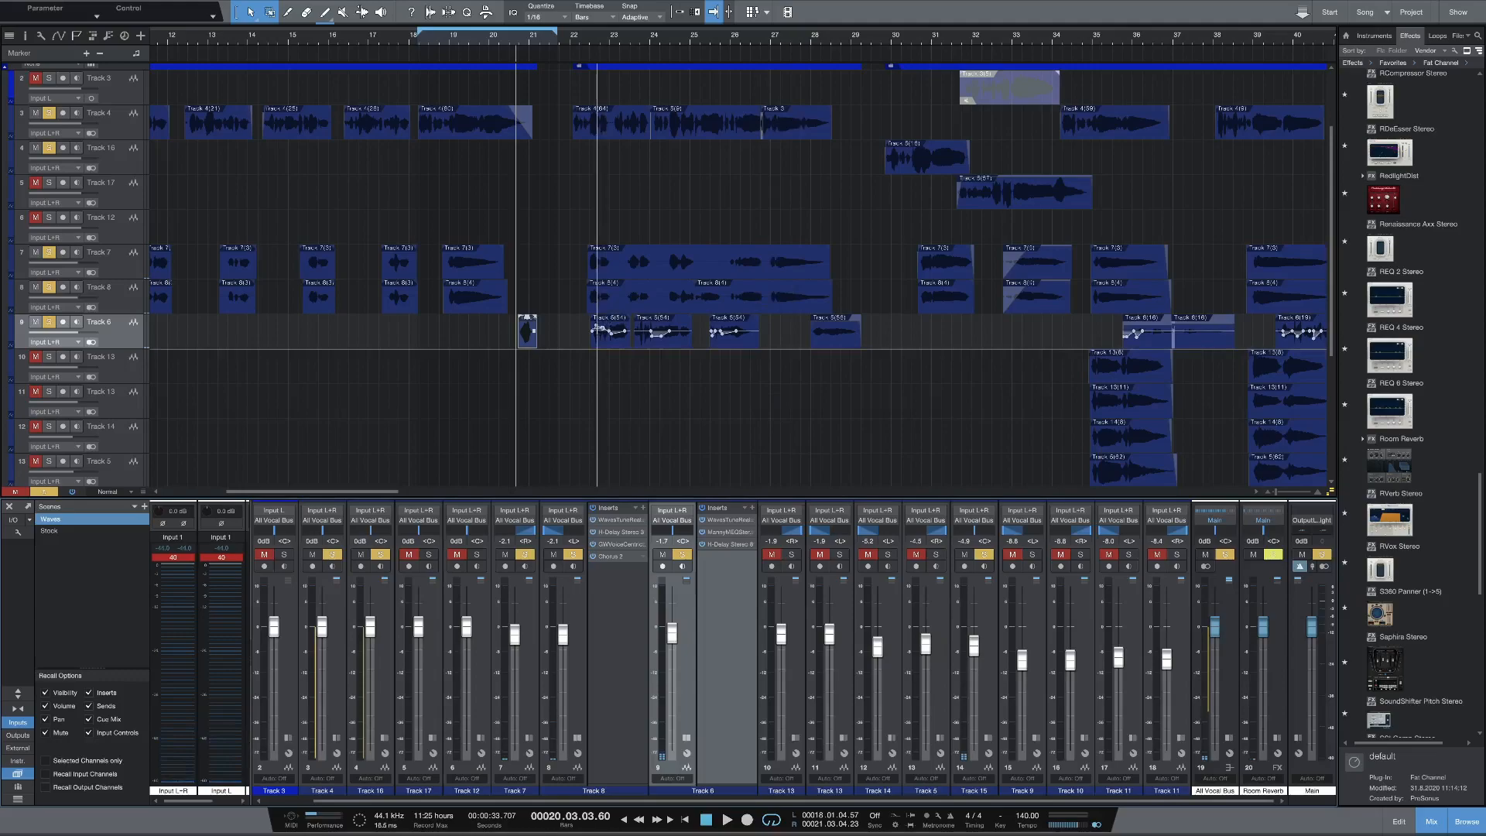
# Step: Enable the Gain Envelope on Track 4's vocal event starting at bar 18, add envelope points near bar 19 and adjust the middle one
pyautogui.rightClick(464, 125)
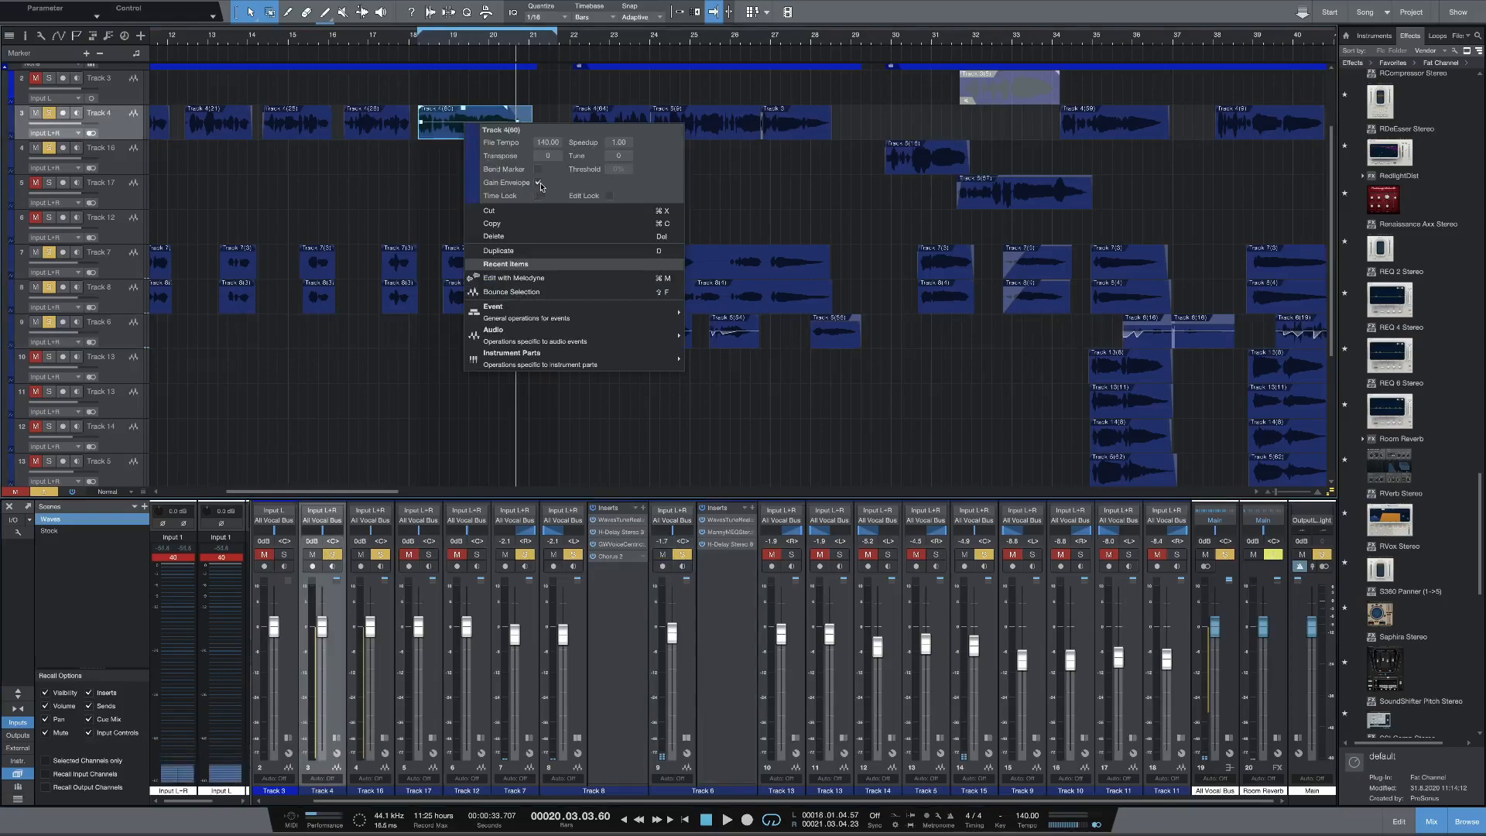
pyautogui.click(440, 187)
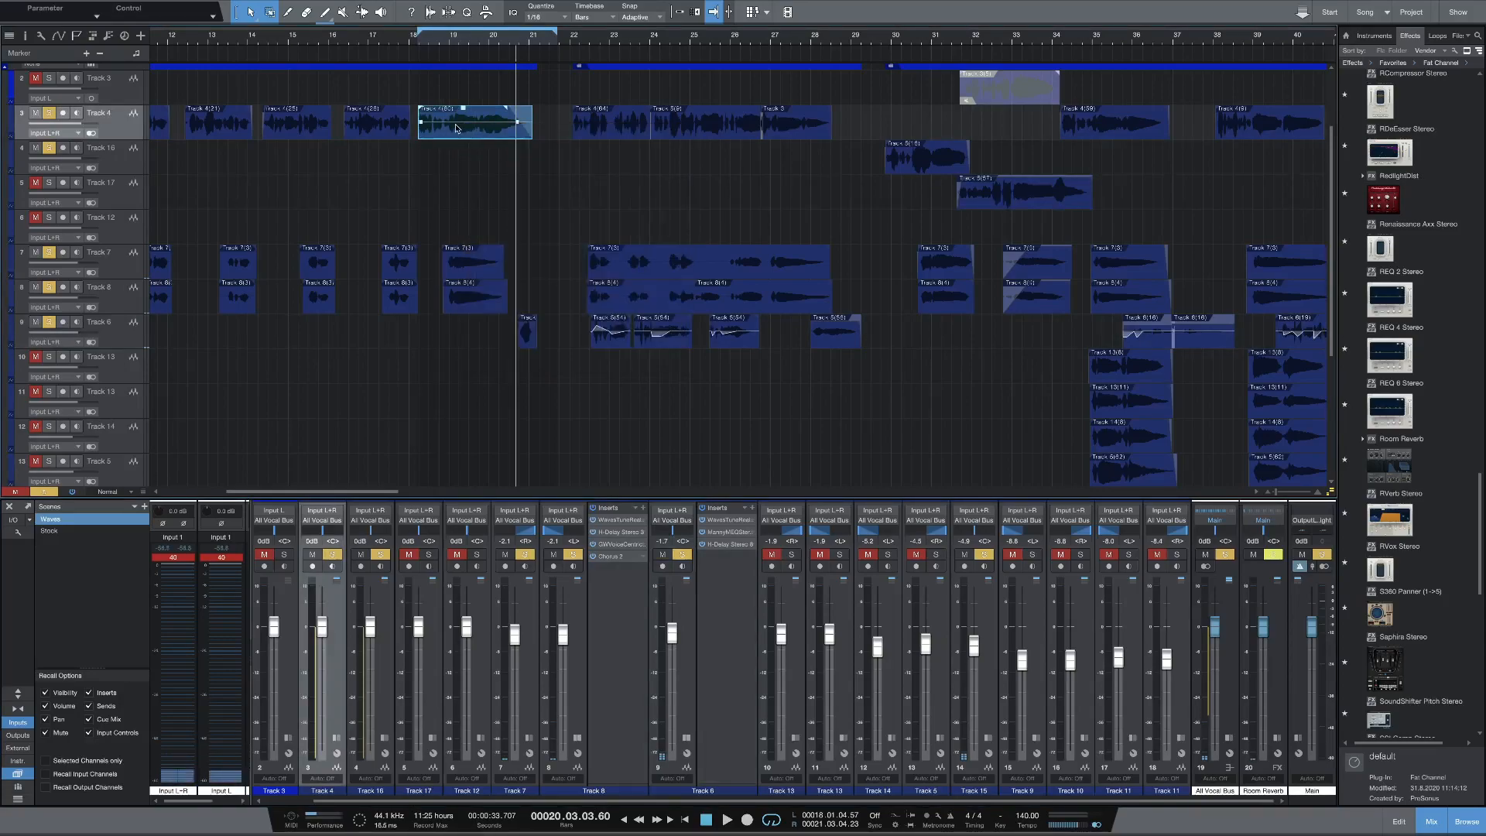
pyautogui.click(455, 123)
pyautogui.click(477, 123)
pyautogui.moveTo(465, 124); pyautogui.dragTo(460, 127)
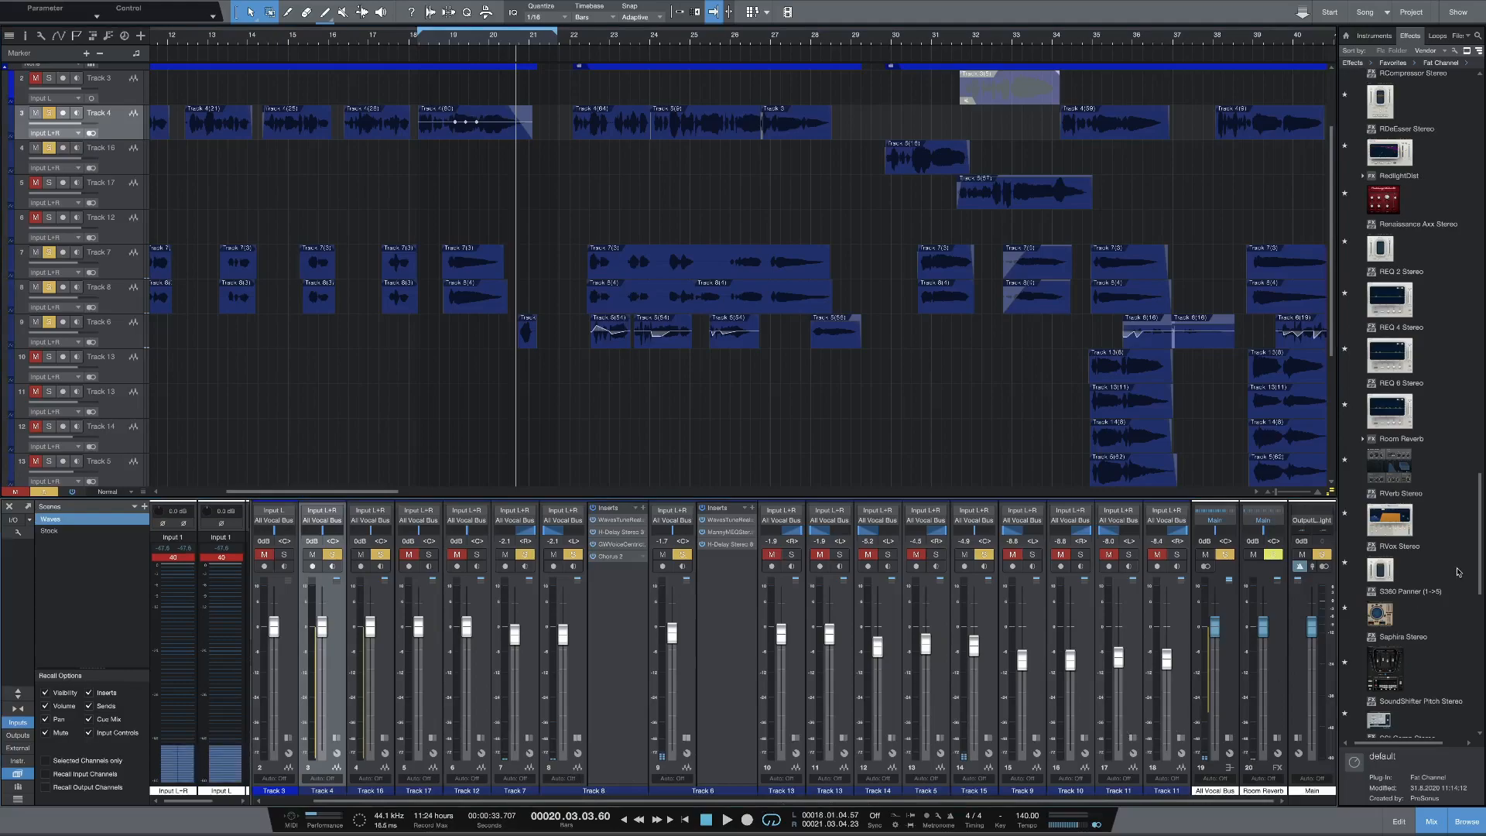
# Step: Look through the favorite effects, from the Renaissance plug-ins back to Fat Channel, Chorus and Butch Vig Vocals
pyautogui.scroll(5, 1428, 535)
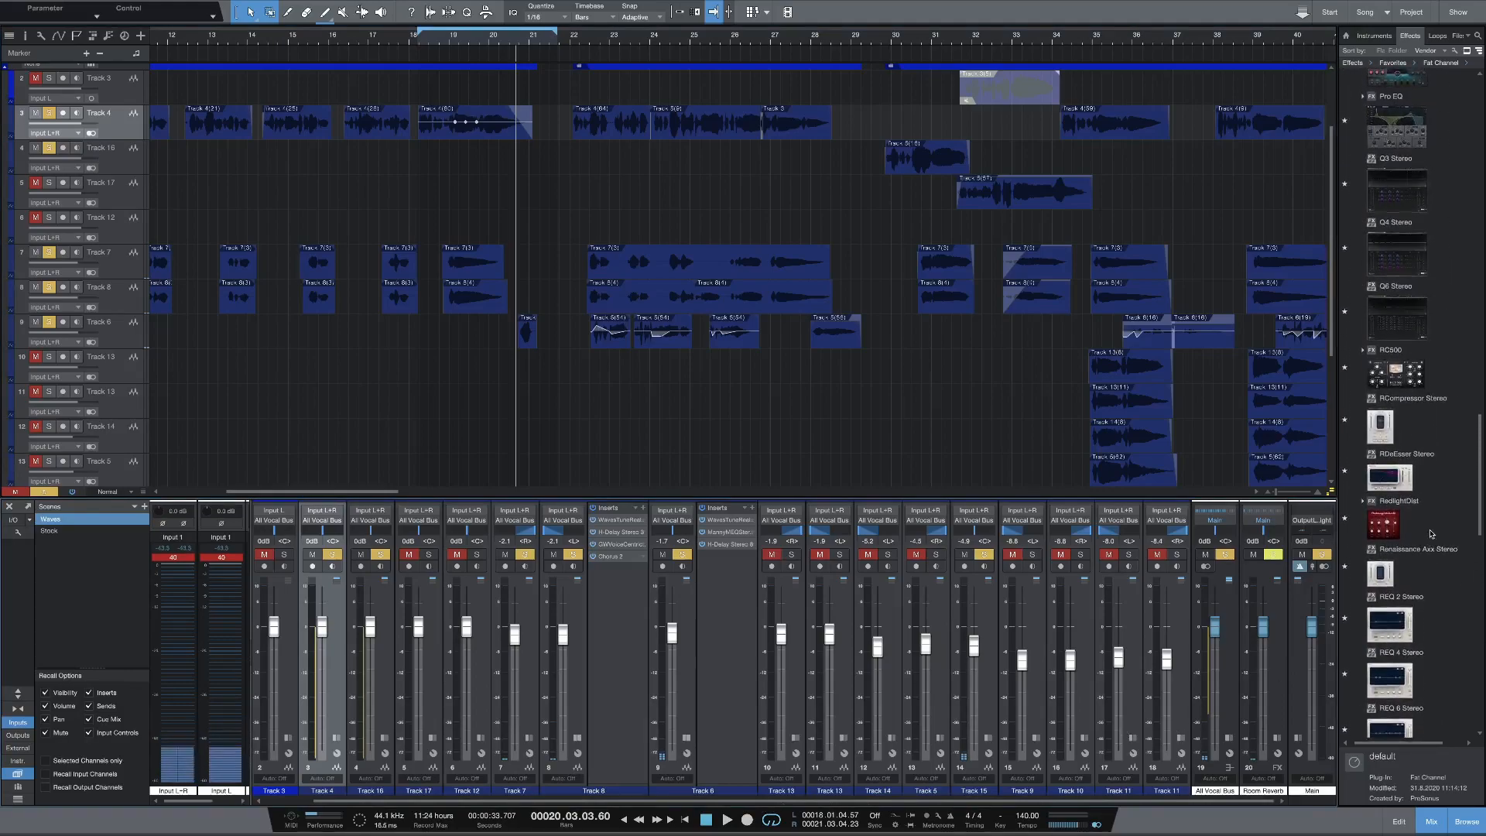
pyautogui.scroll(6, 1430, 534)
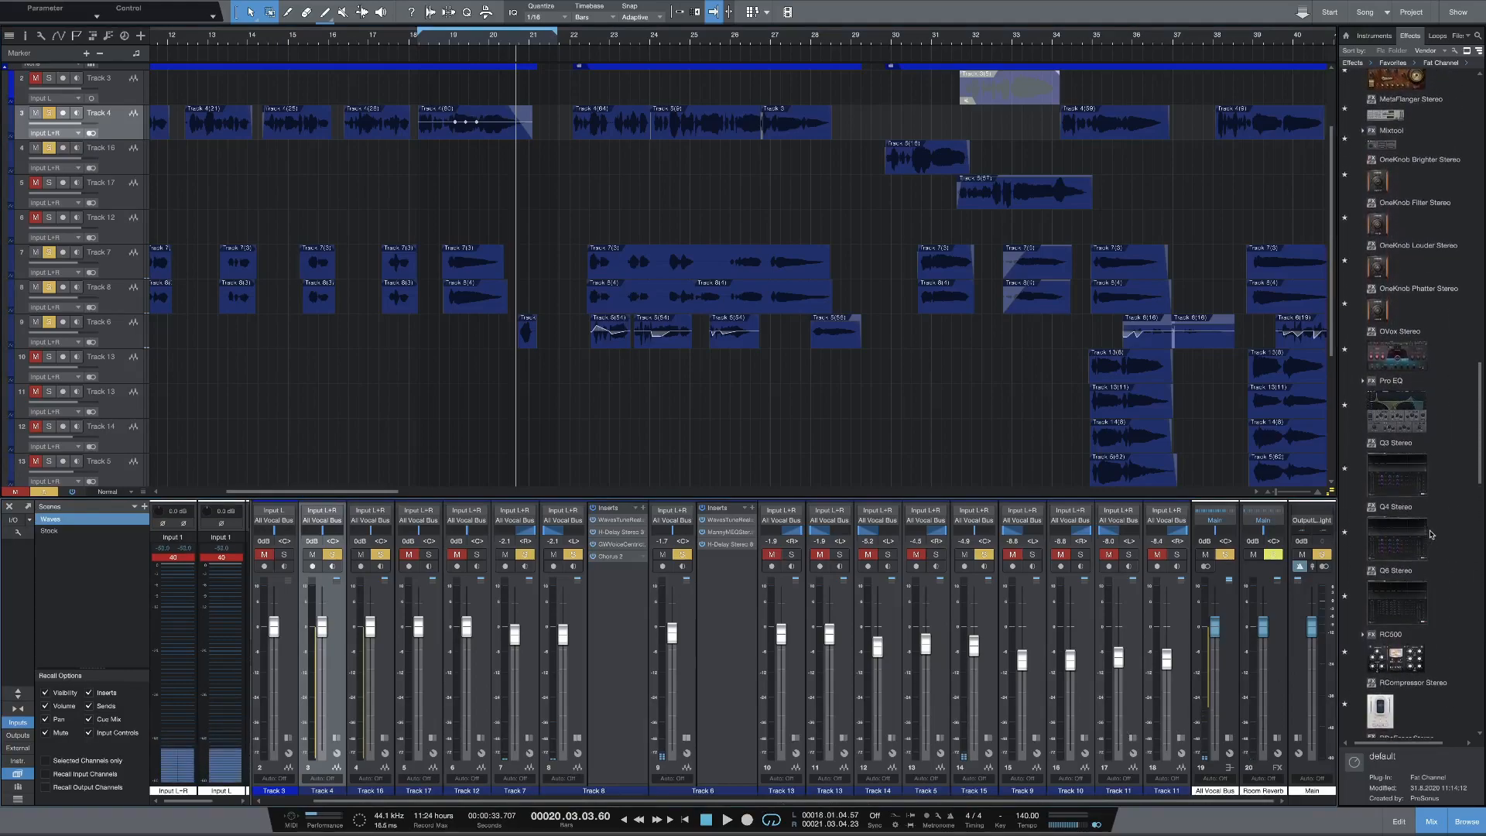
pyautogui.scroll(8, 1431, 533)
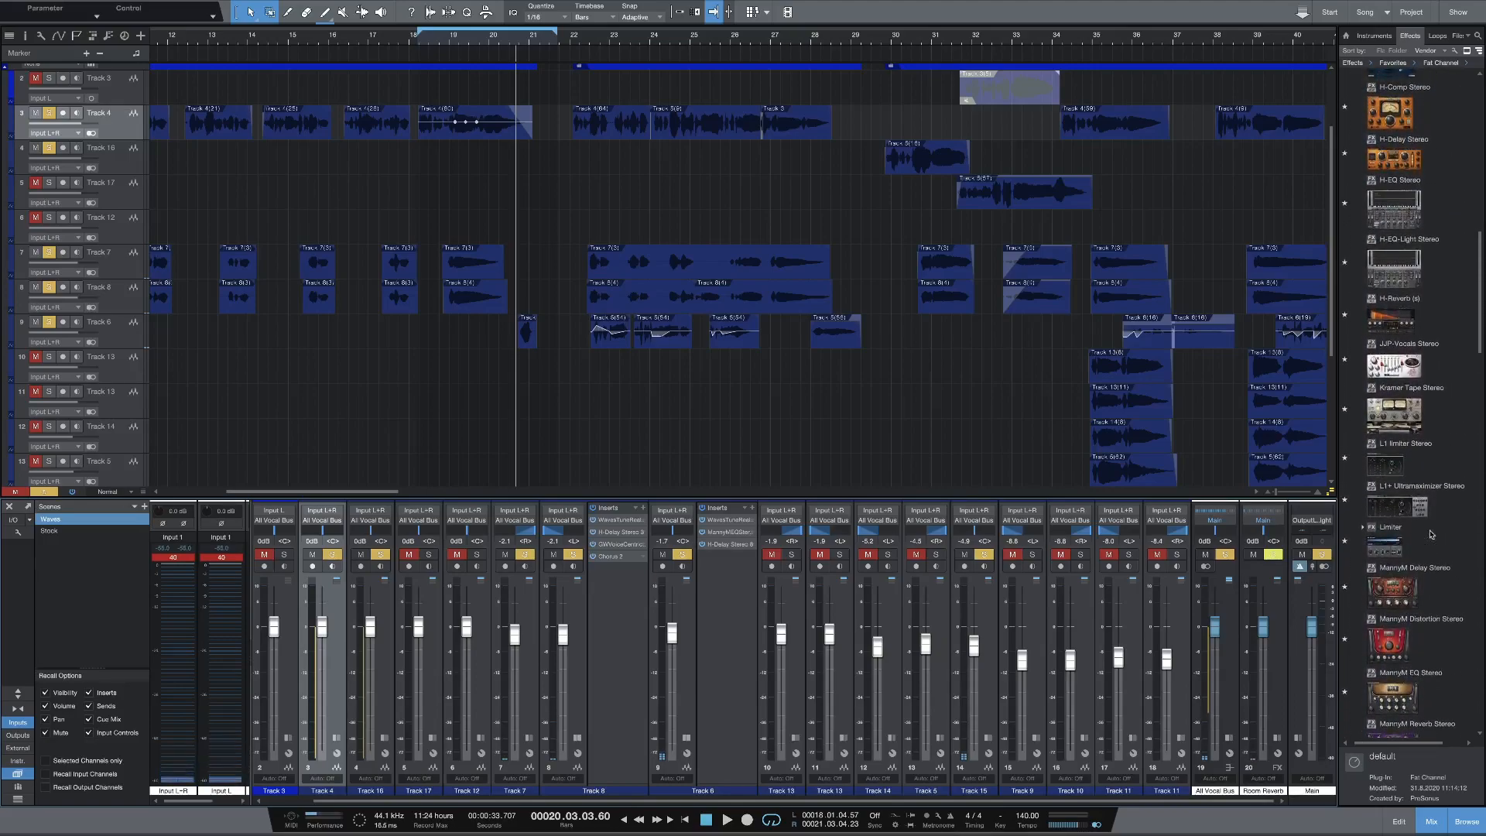
pyautogui.scroll(6, 1431, 534)
pyautogui.scroll(5, 1431, 534)
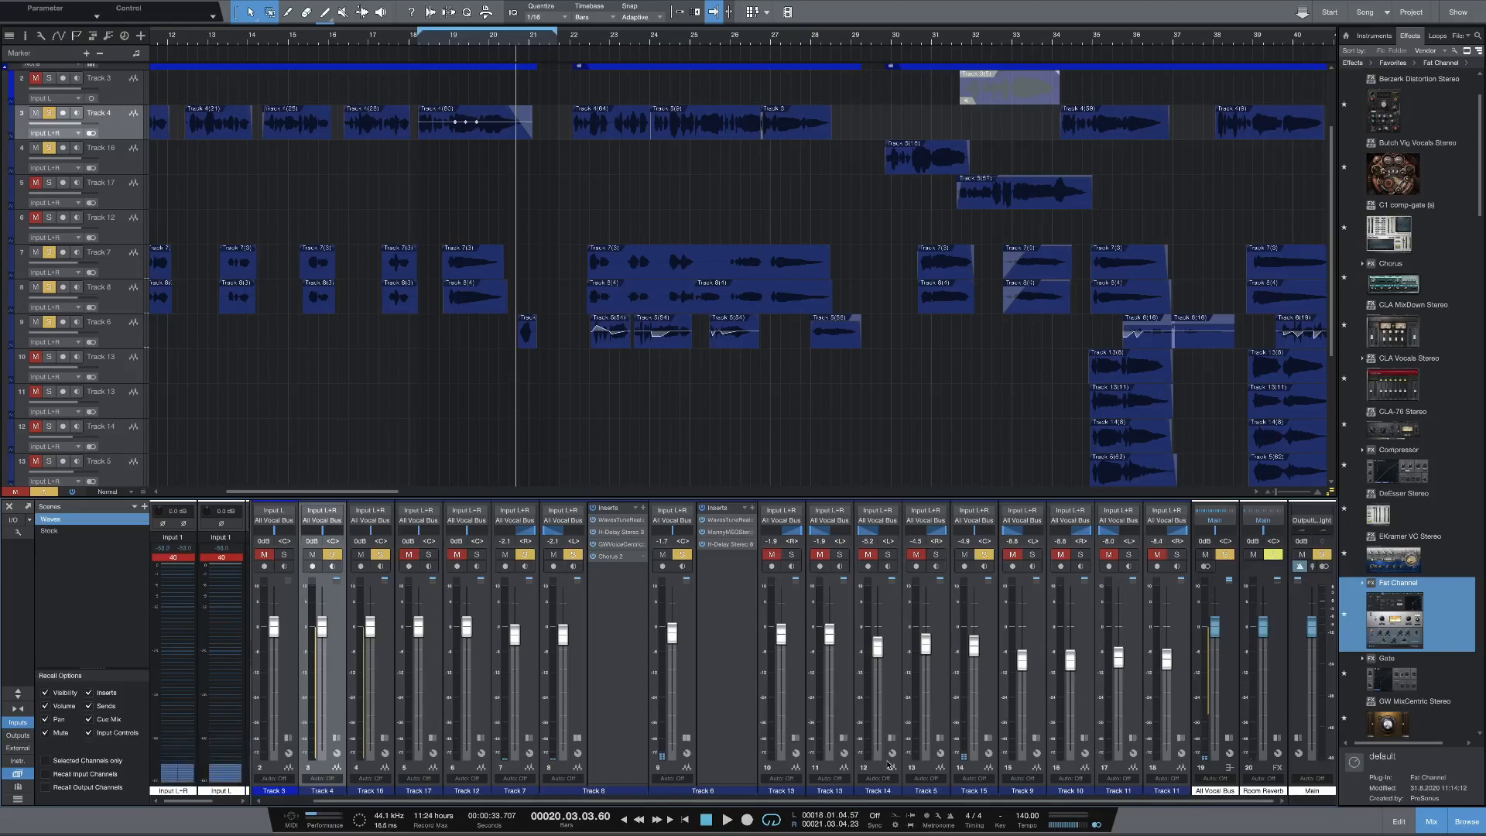
# Step: Bring the arrangement back to the playback and vocal folder tracks and switch to OBS
pyautogui.scroll(3, 528, 399)
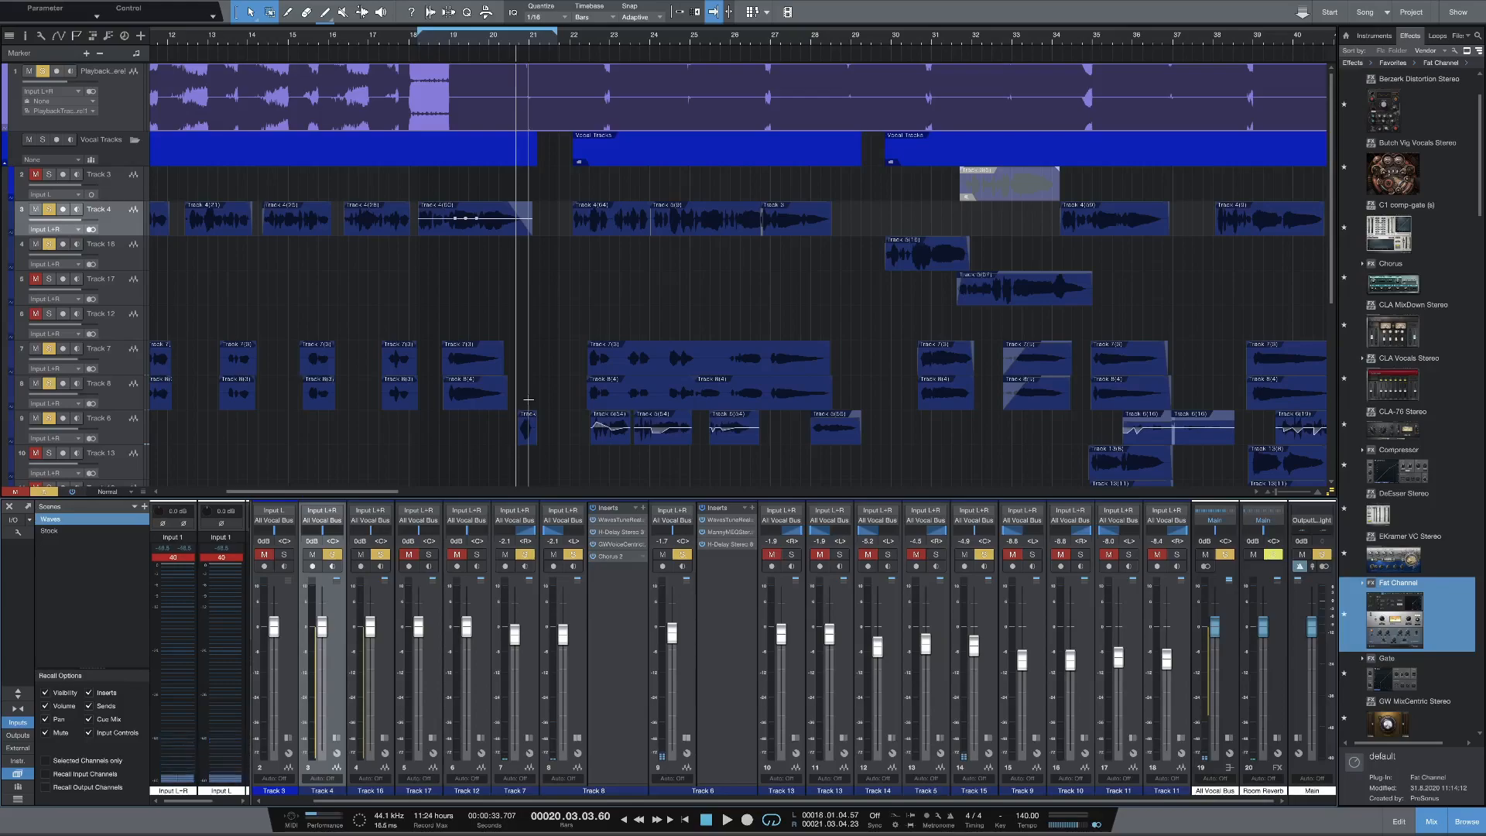
pyautogui.moveTo(927, 814)
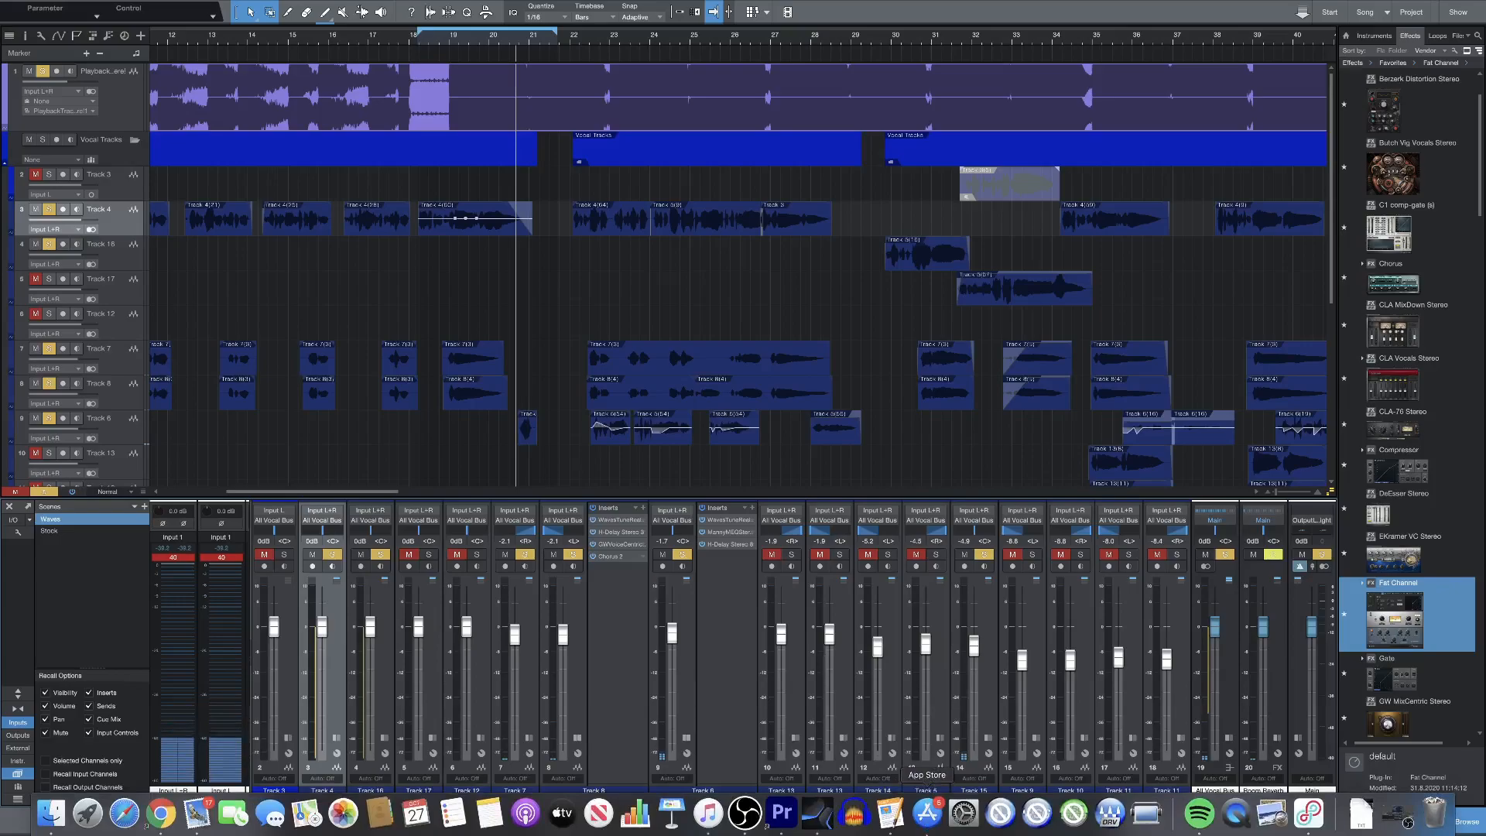
pyautogui.click(745, 812)
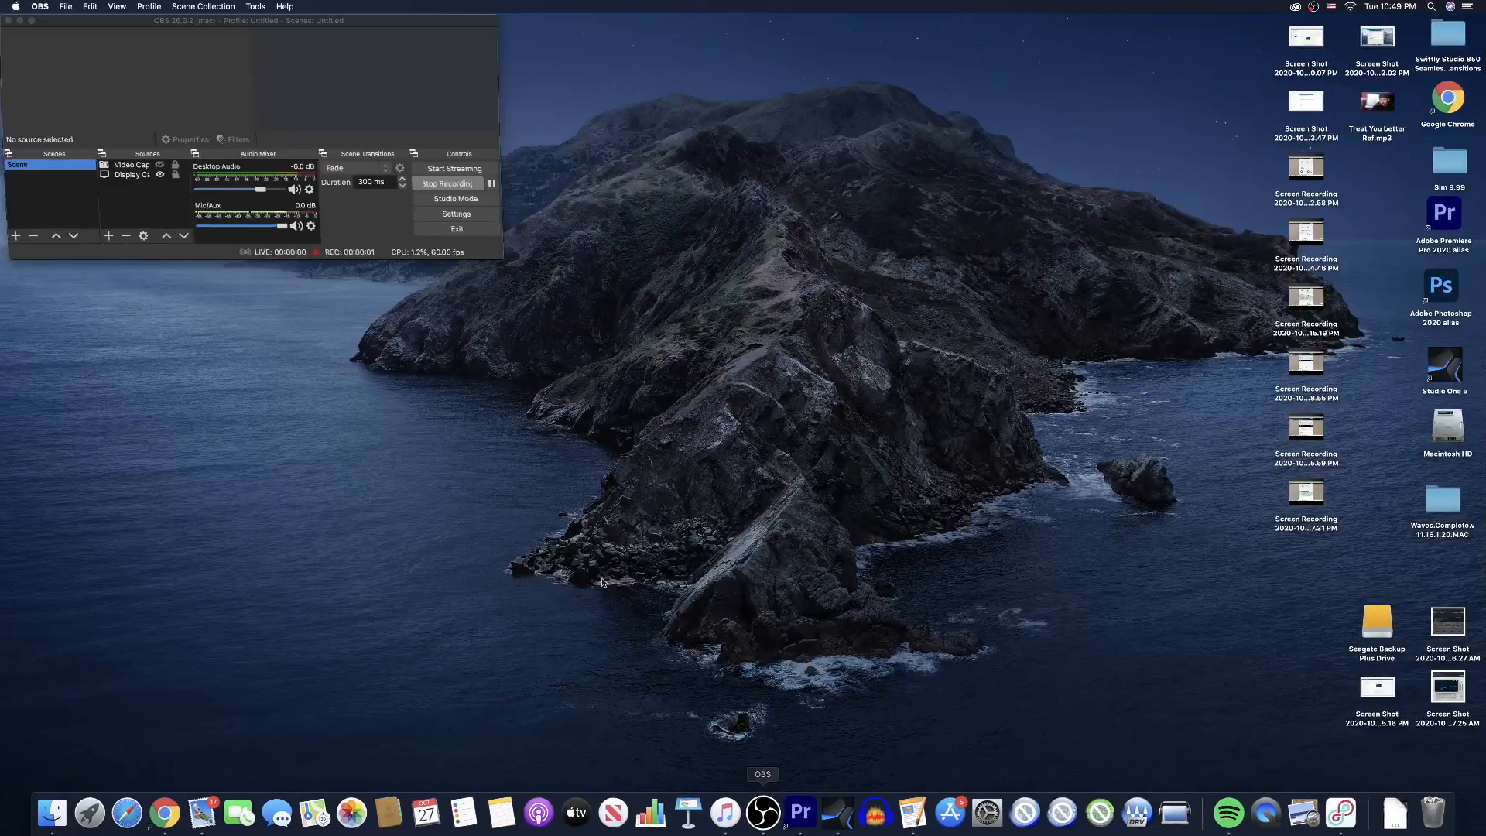